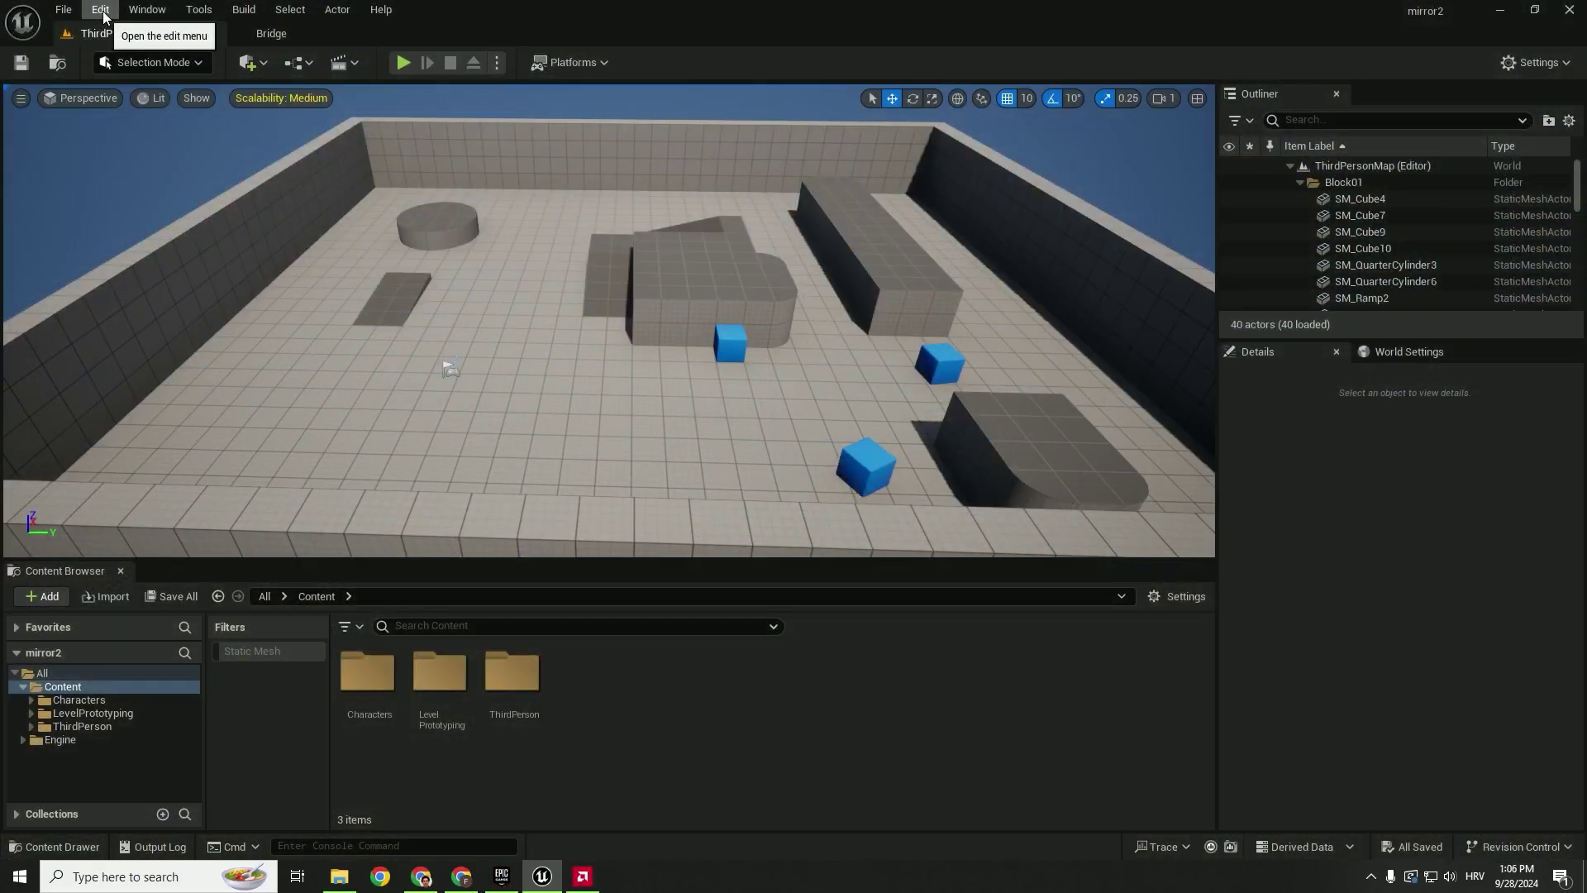
Enable support for the global clip plane for Planar Reflections in the project settings and restart the editor
{"action": "left_click", "coordinate": [101, 10]}
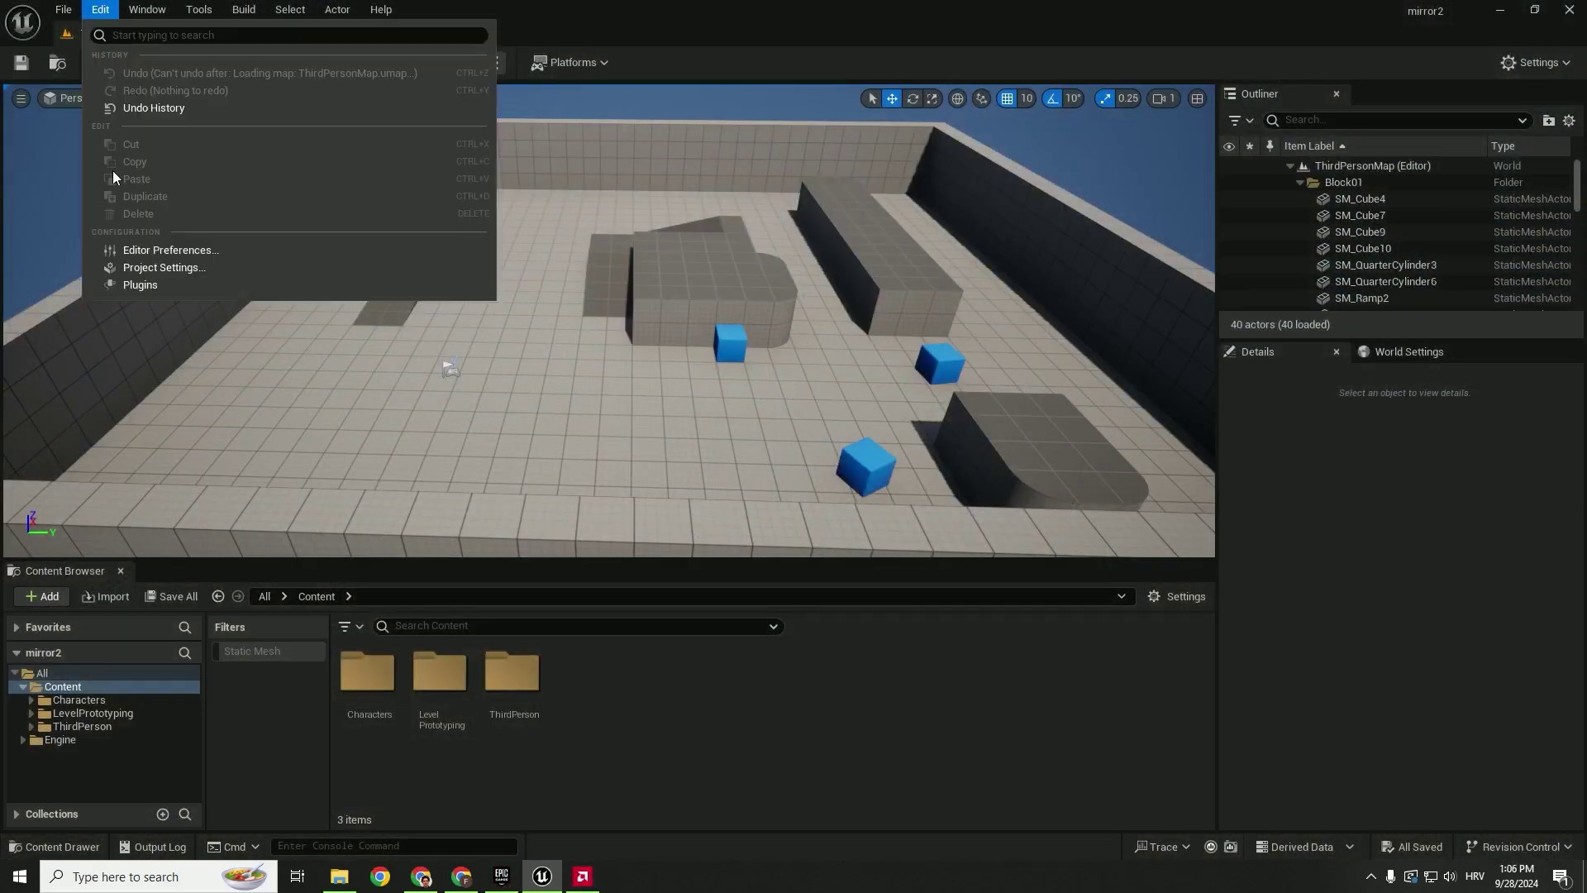
{"action": "left_click", "coordinate": [153, 267]}
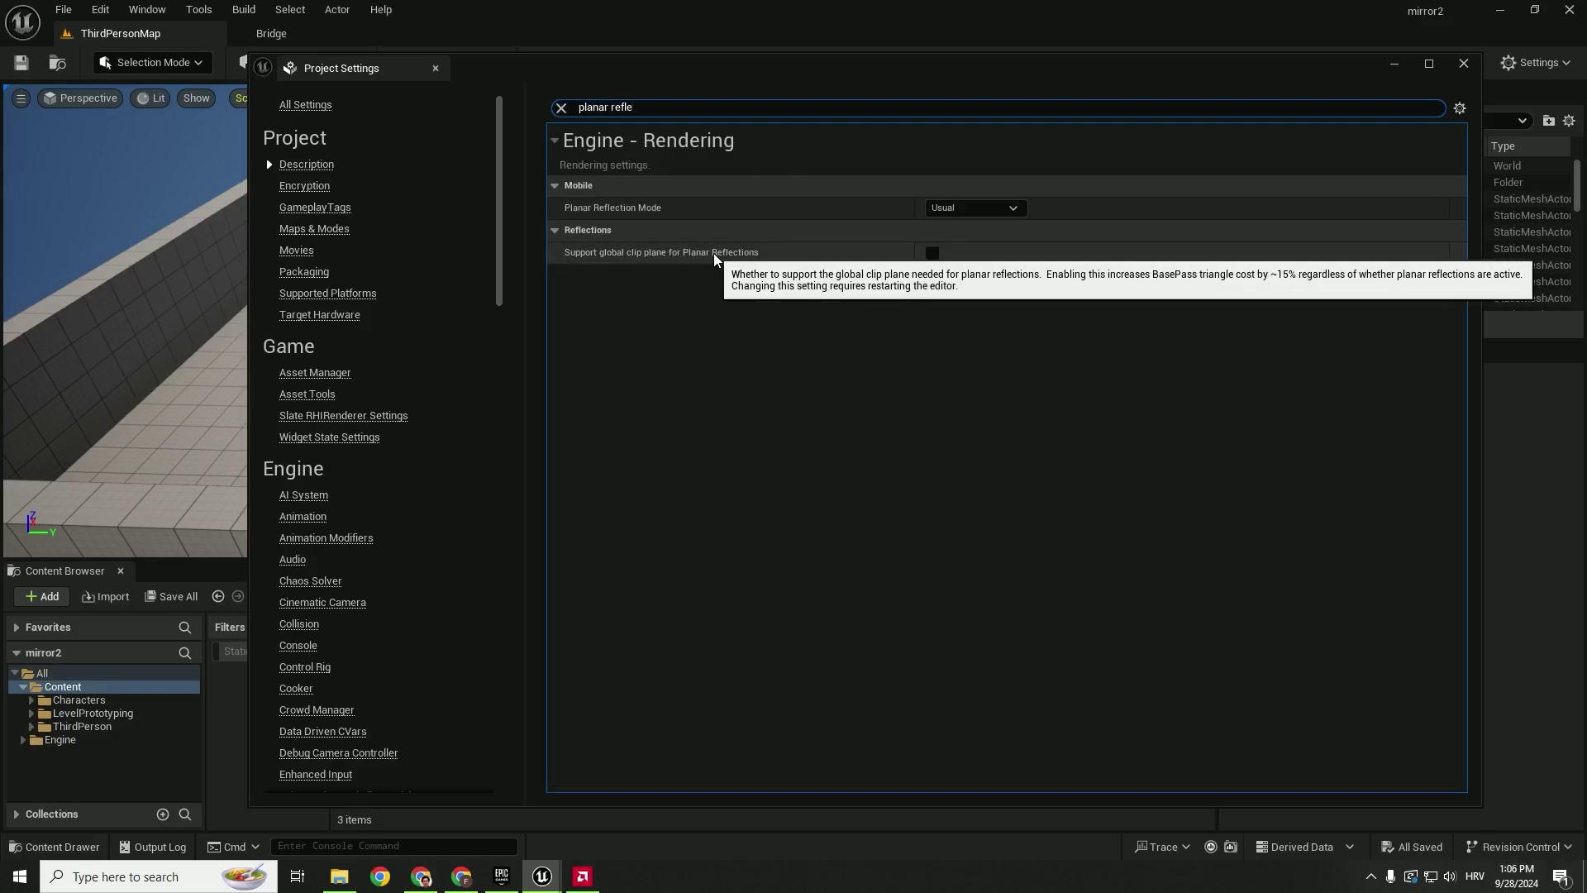
{"action": "left_click", "coordinate": [930, 256]}
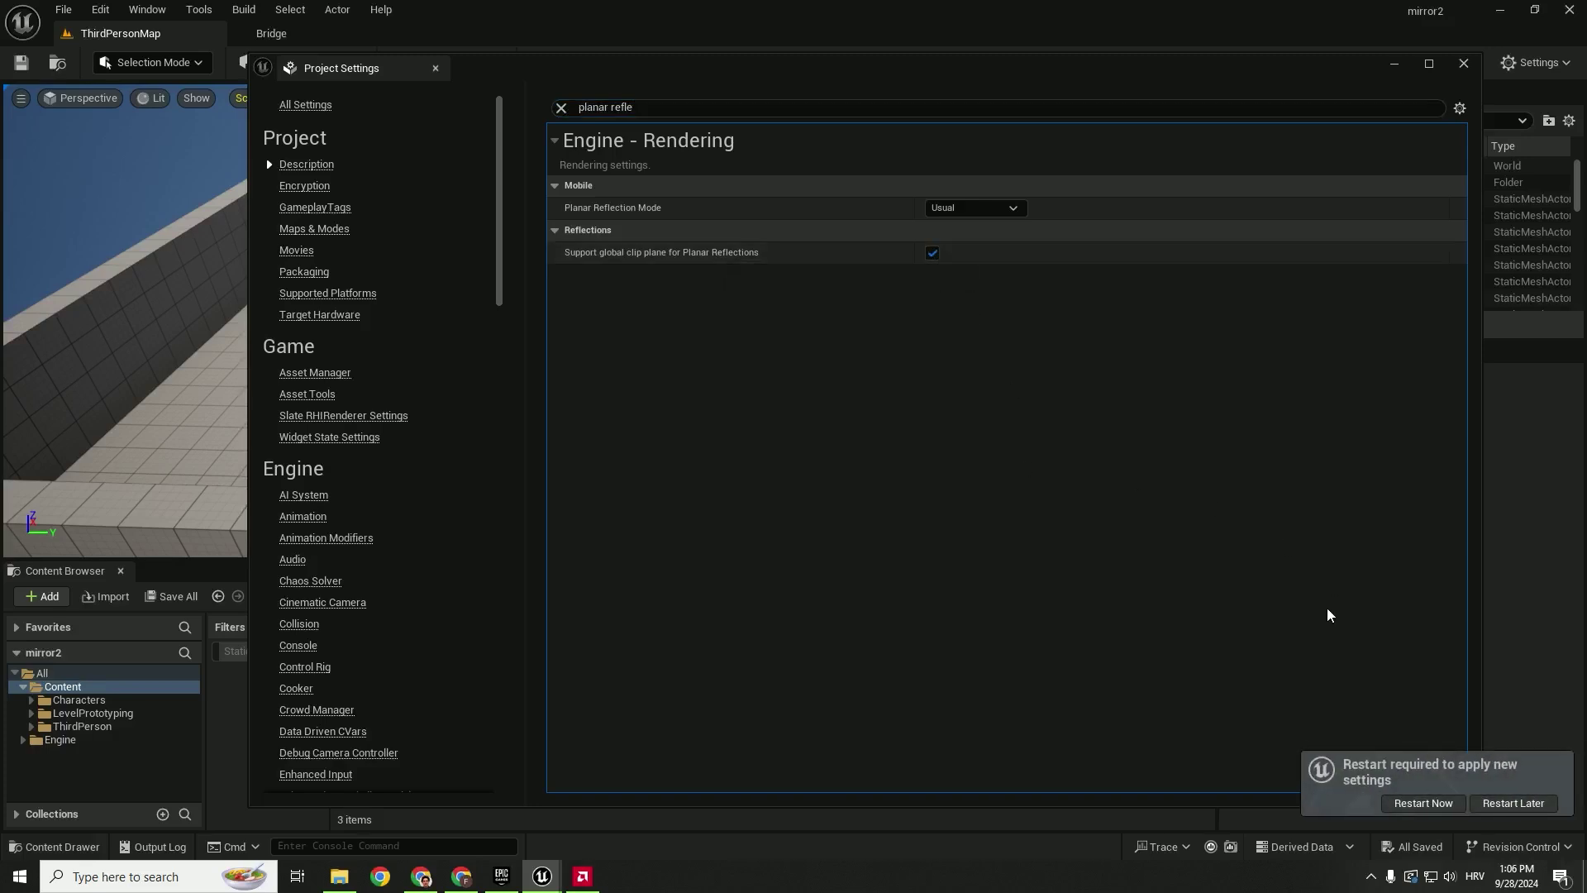
{"action": "left_click", "coordinate": [1418, 803]}
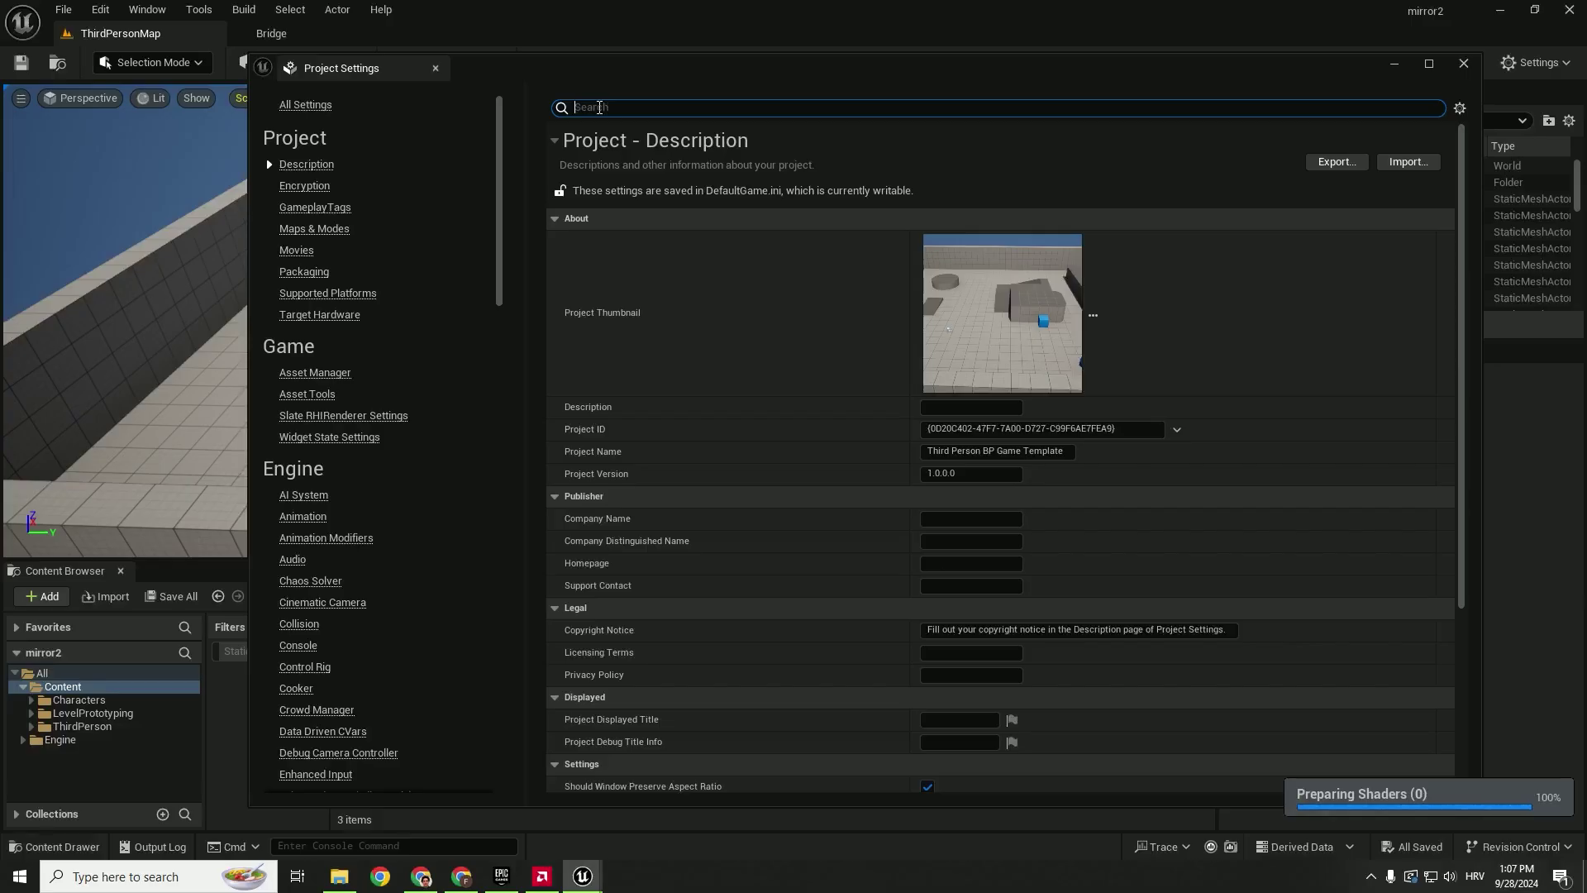
Check the Reflection Method in the project's rendering settings
{"action": "type", "text": "reflec"}
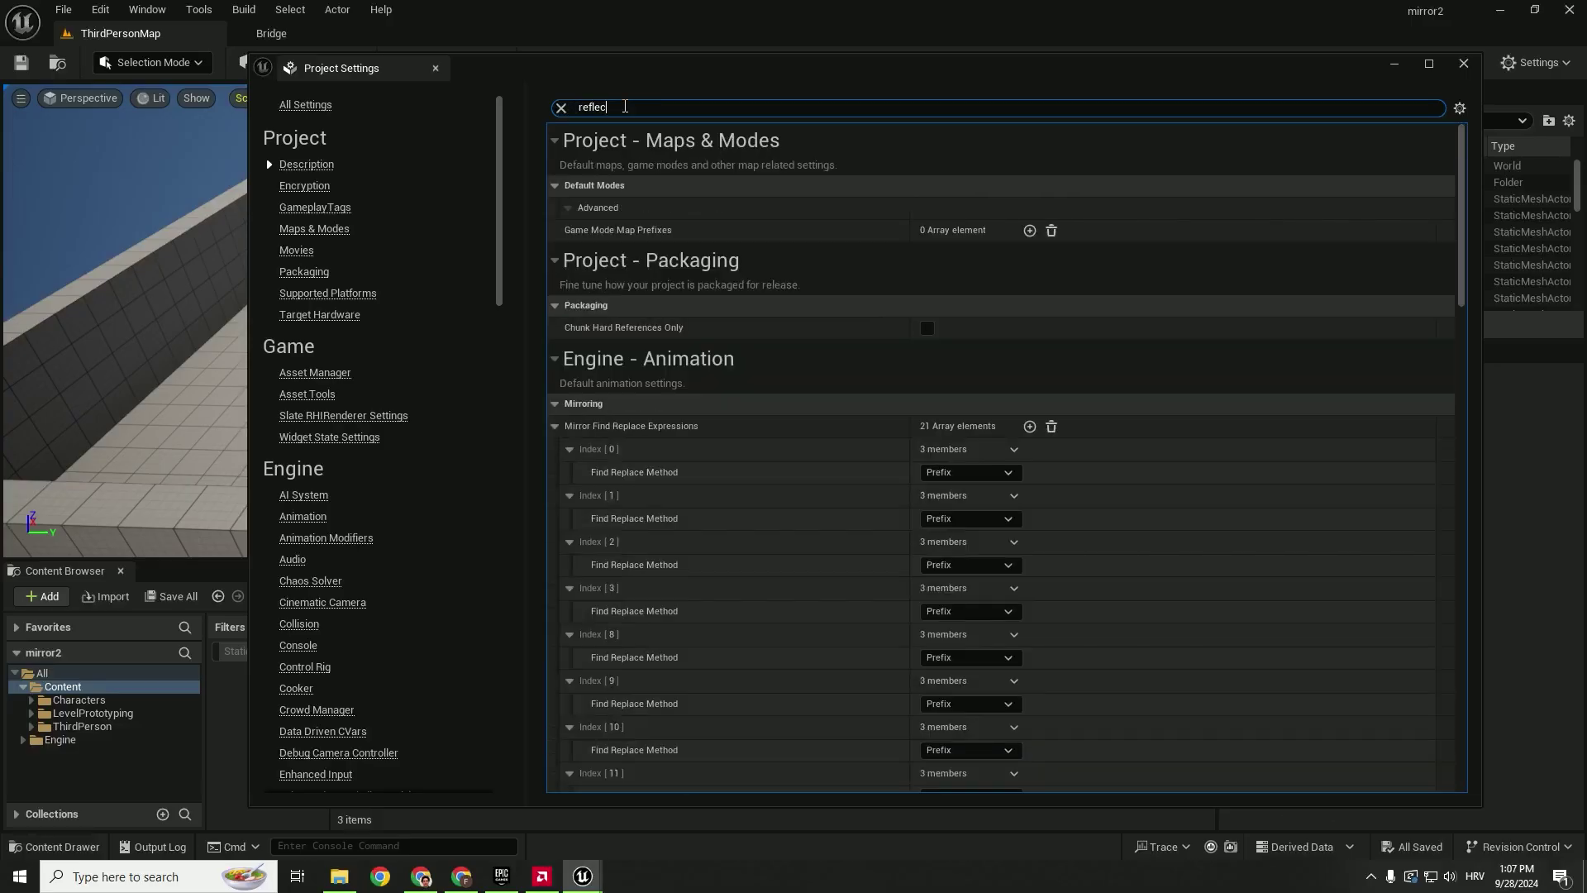
{"action": "type", "text": "tion method"}
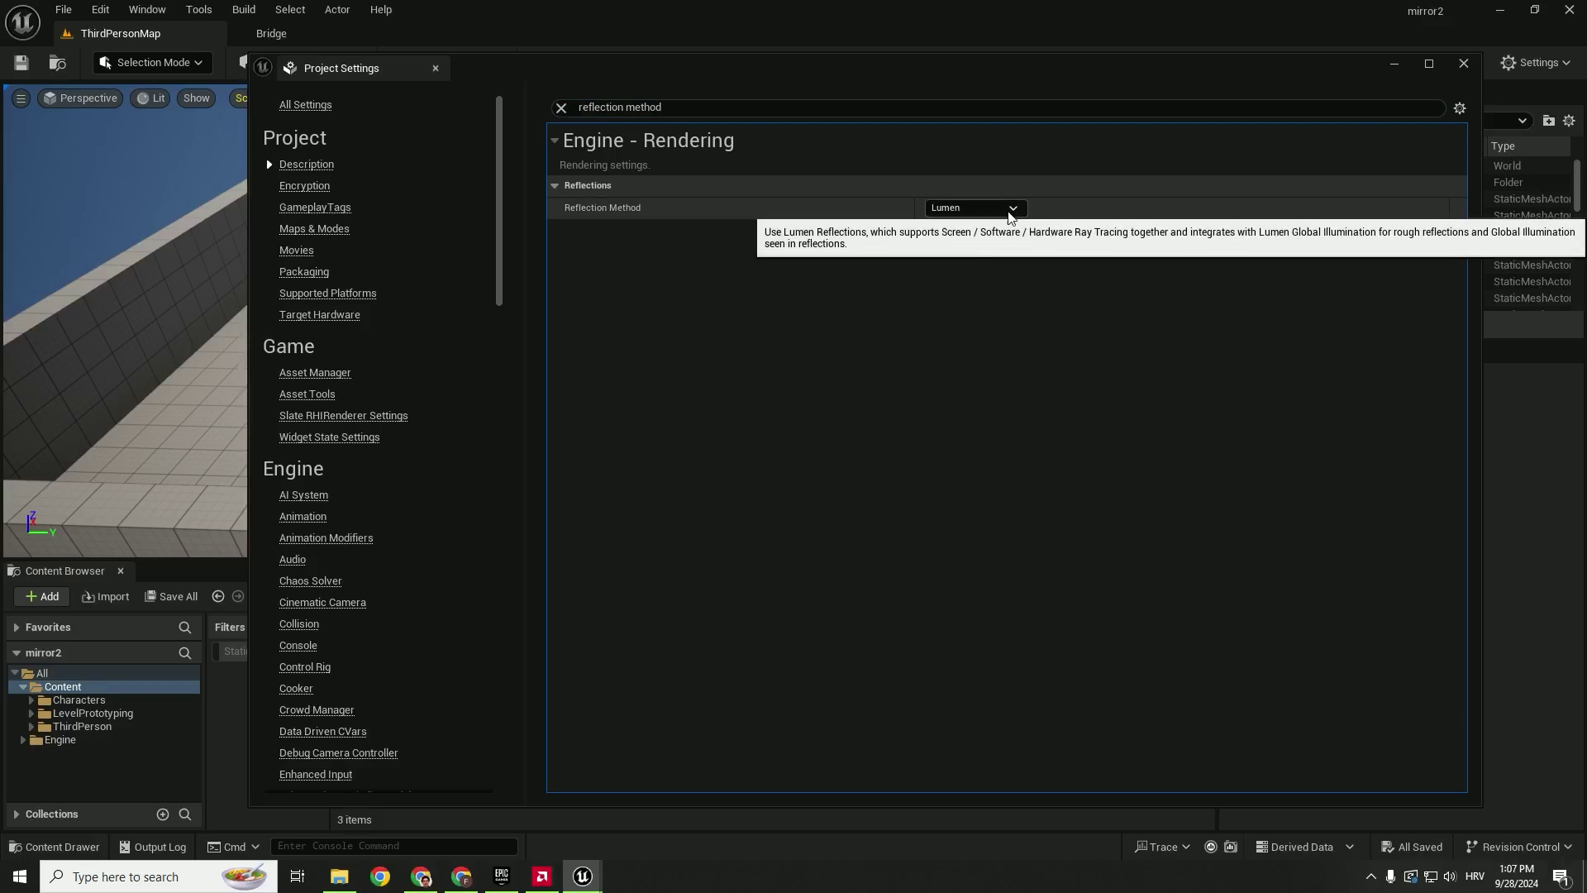
{"action": "key", "text": "Escape"}
Set the project's Dynamic Global Illumination Method to Screen Space (Beta)
{"action": "type", "text": "illumination"}
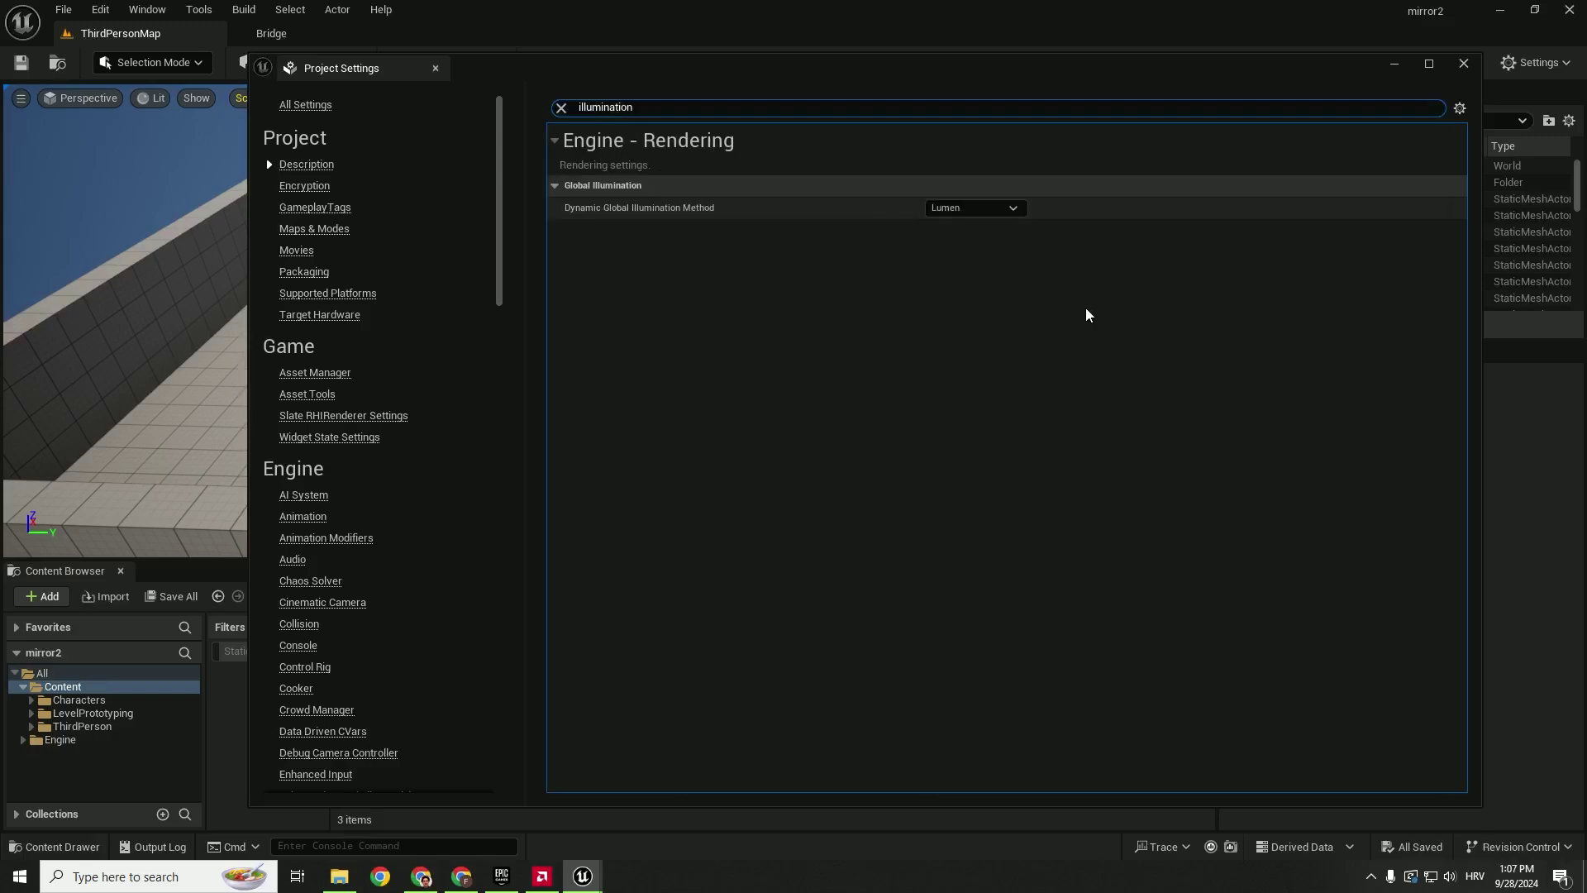
{"action": "left_click", "coordinate": [983, 210]}
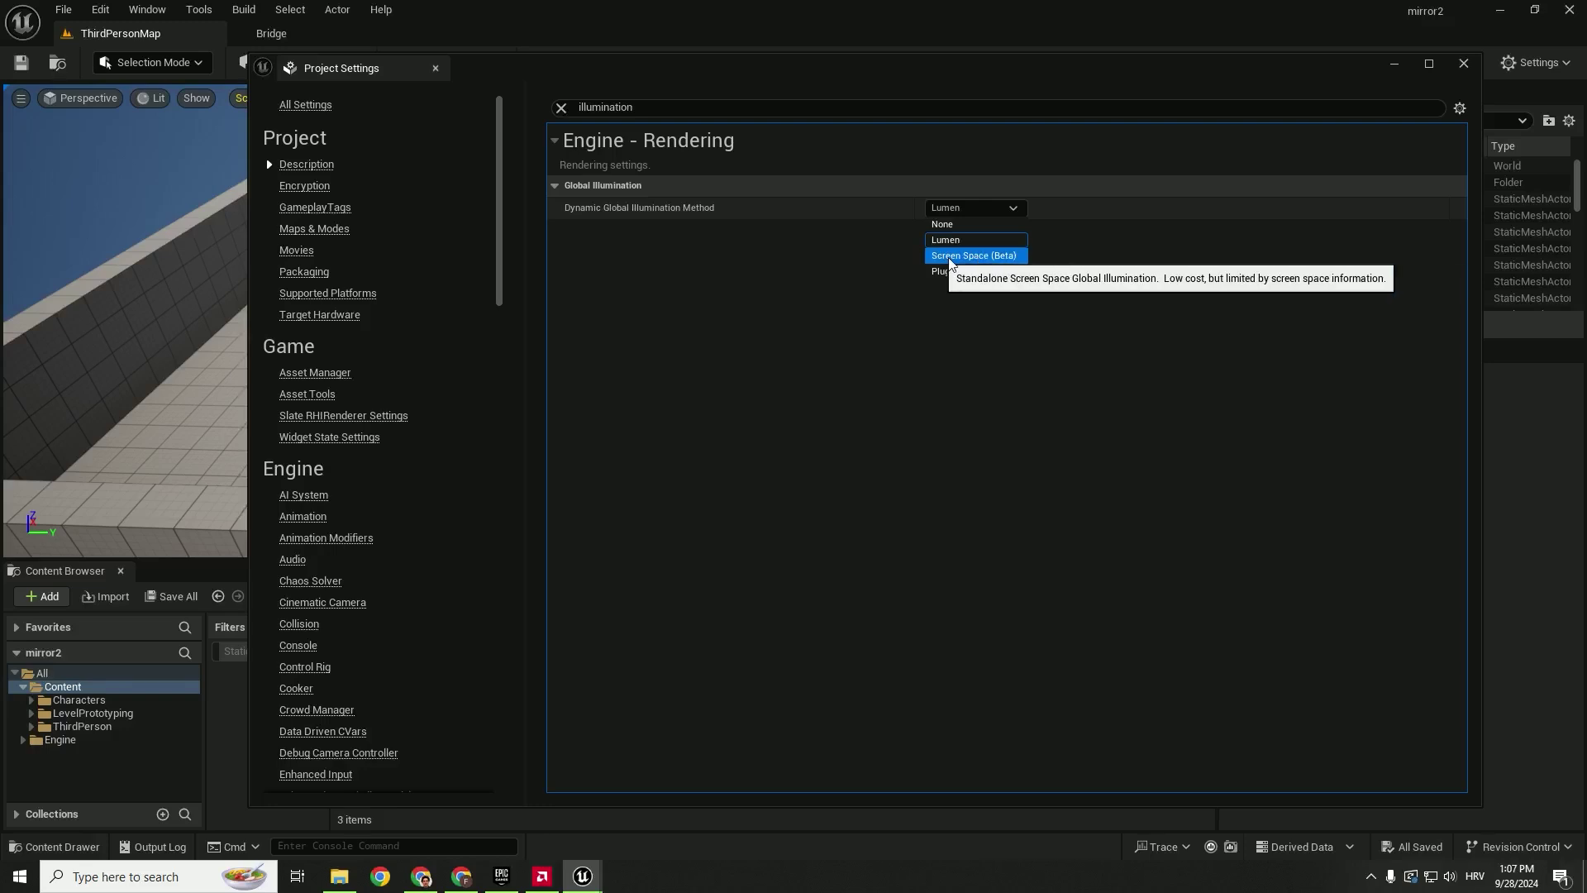
{"action": "left_click", "coordinate": [975, 256]}
Turn off Motion Blur in the project's rendering settings and close the settings window
{"action": "type", "text": "motion blur"}
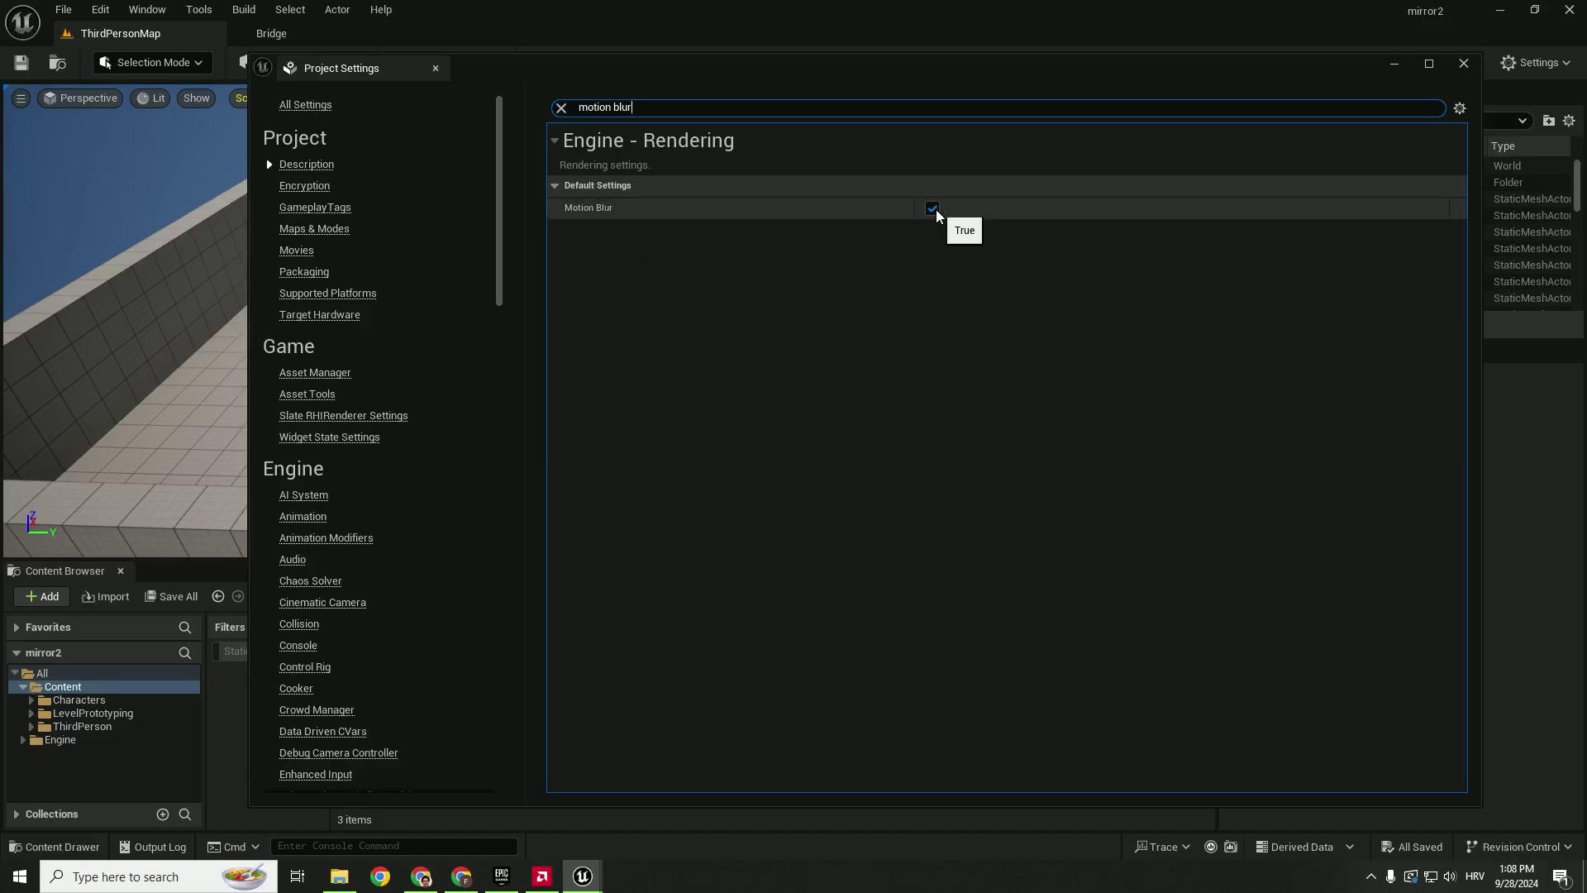
{"action": "left_click", "coordinate": [932, 209]}
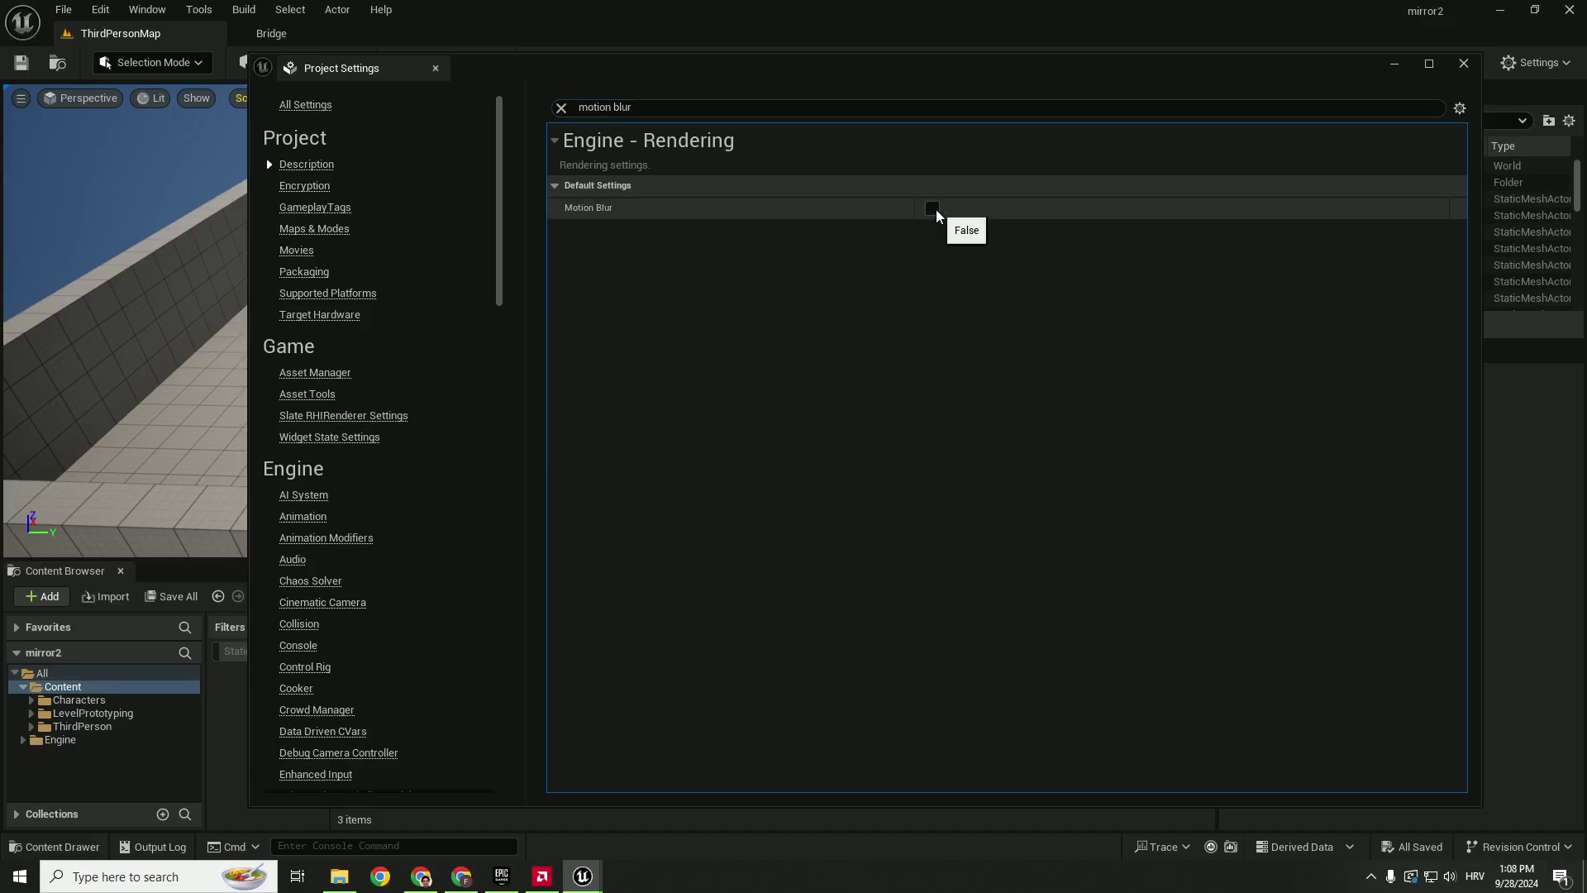
{"action": "left_click", "coordinate": [1463, 63]}
Create a material named M_Mirror in the Content folder and open it for editing
{"action": "left_click", "coordinate": [55, 685]}
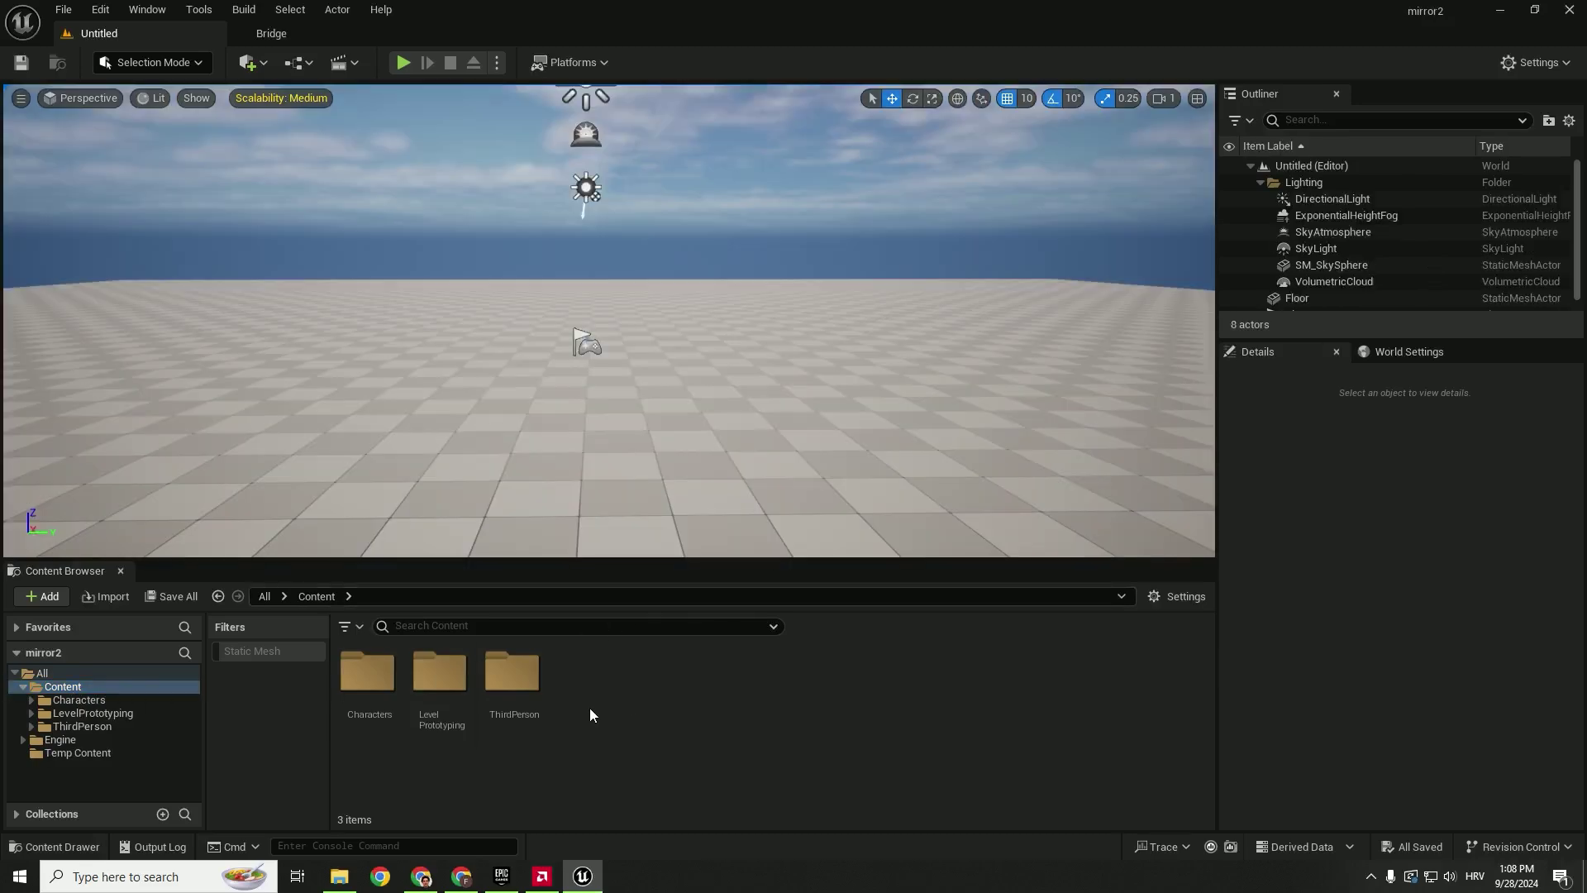
{"action": "right_click", "coordinate": [615, 690]}
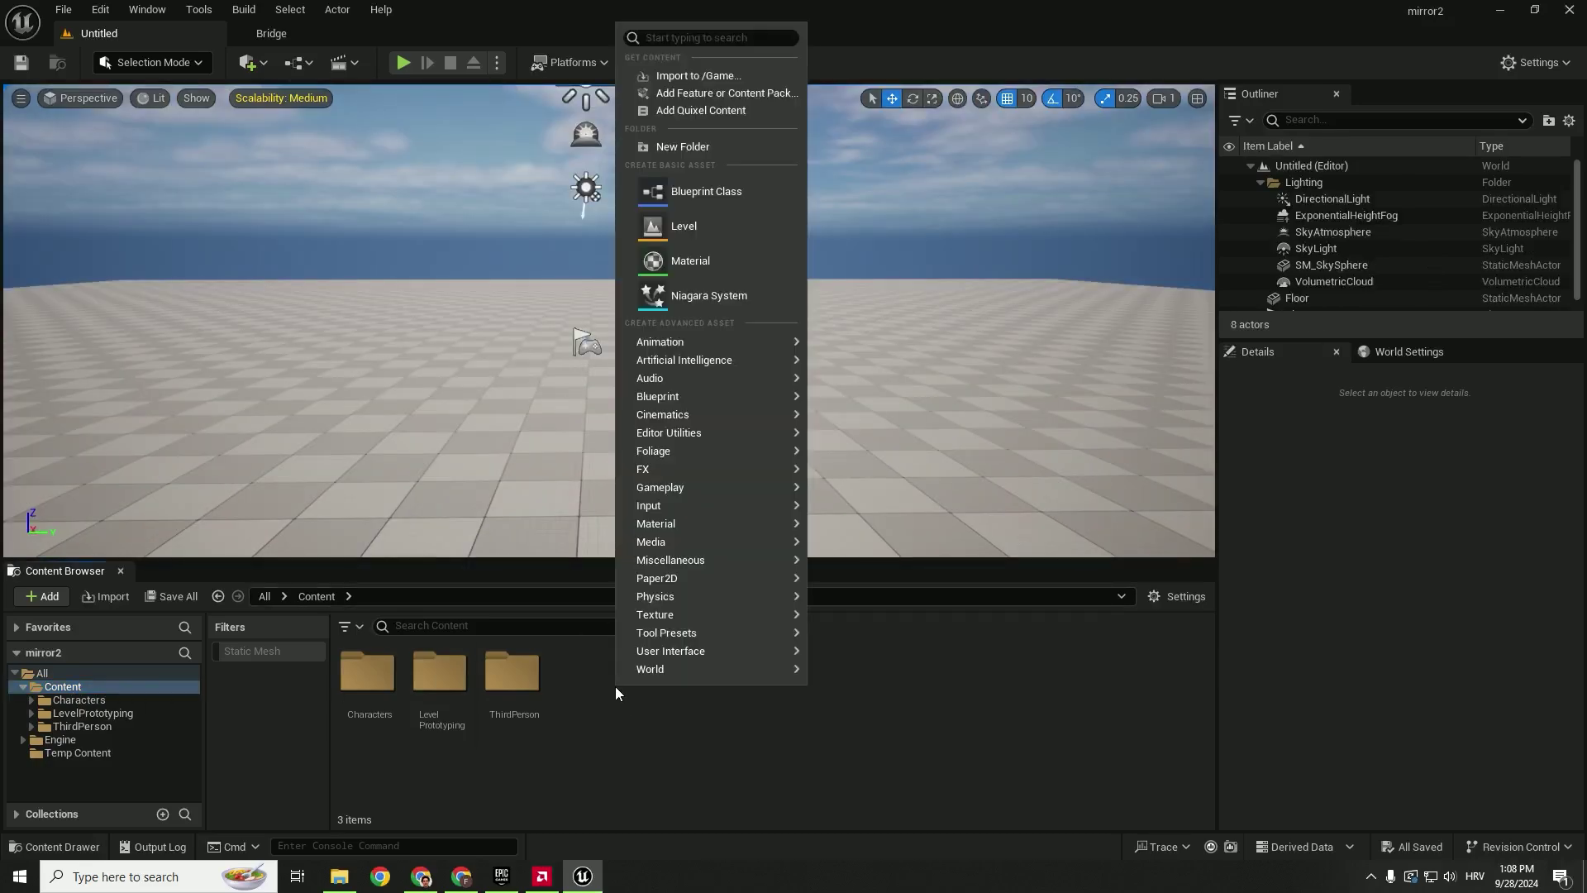
{"action": "left_click", "coordinate": [670, 261]}
{"action": "type", "text": "M_Mirror"}
{"action": "key", "text": "Return"}
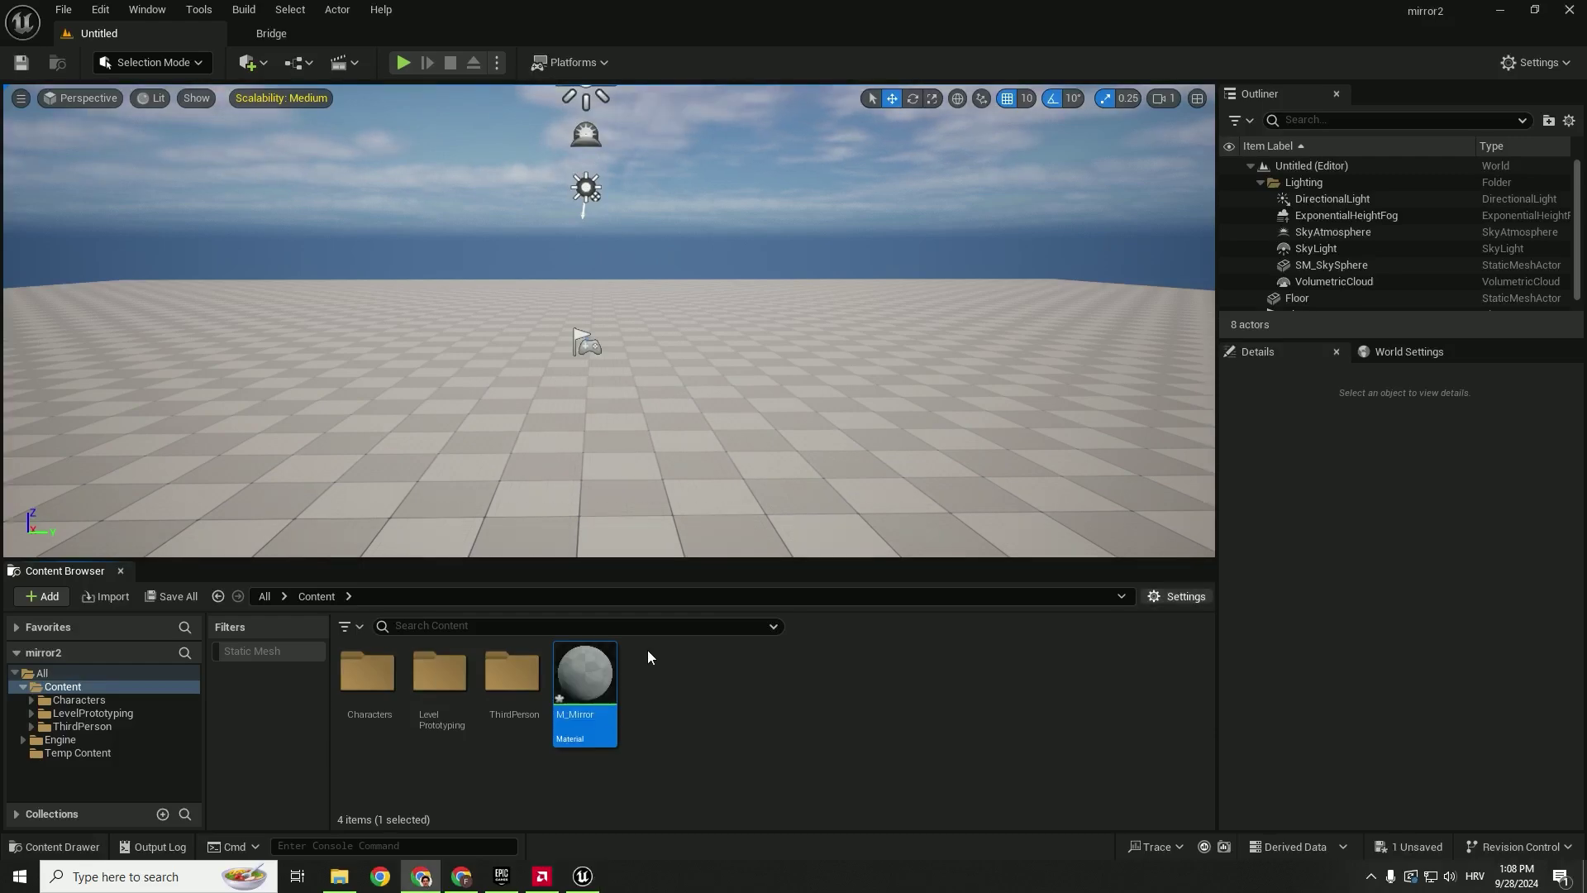
{"action": "double_click", "coordinate": [585, 674]}
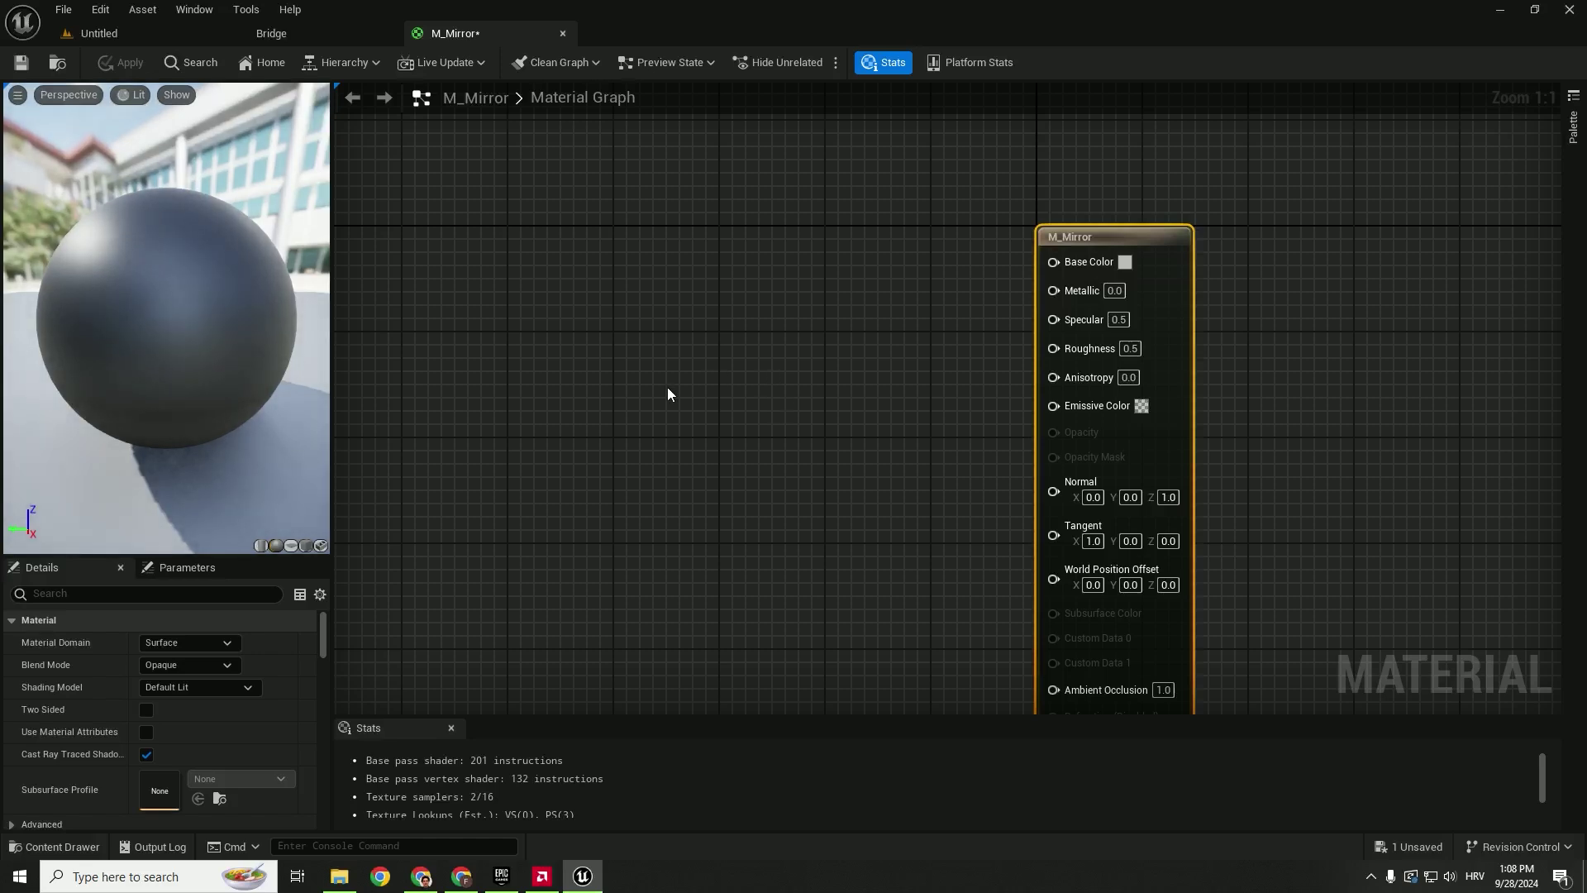
Feed the material's Base Color from a new three-component vector constant set to white (1, 1, 1)
{"action": "left_click", "coordinate": [504, 215]}
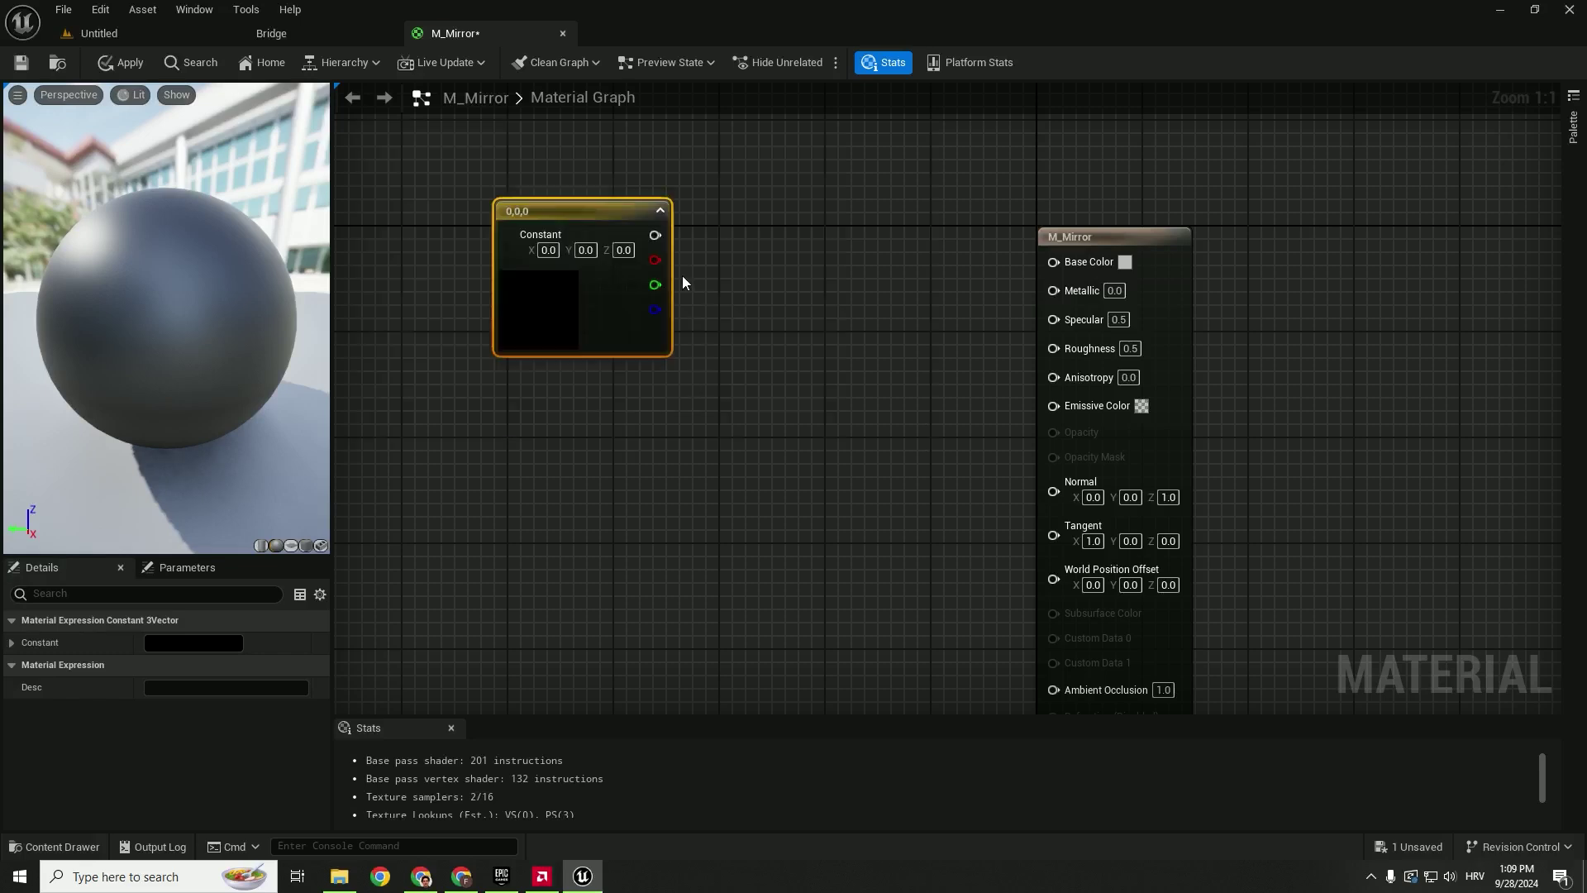
{"action": "left_click_drag", "start_coordinate": [655, 234], "coordinate": [1067, 264]}
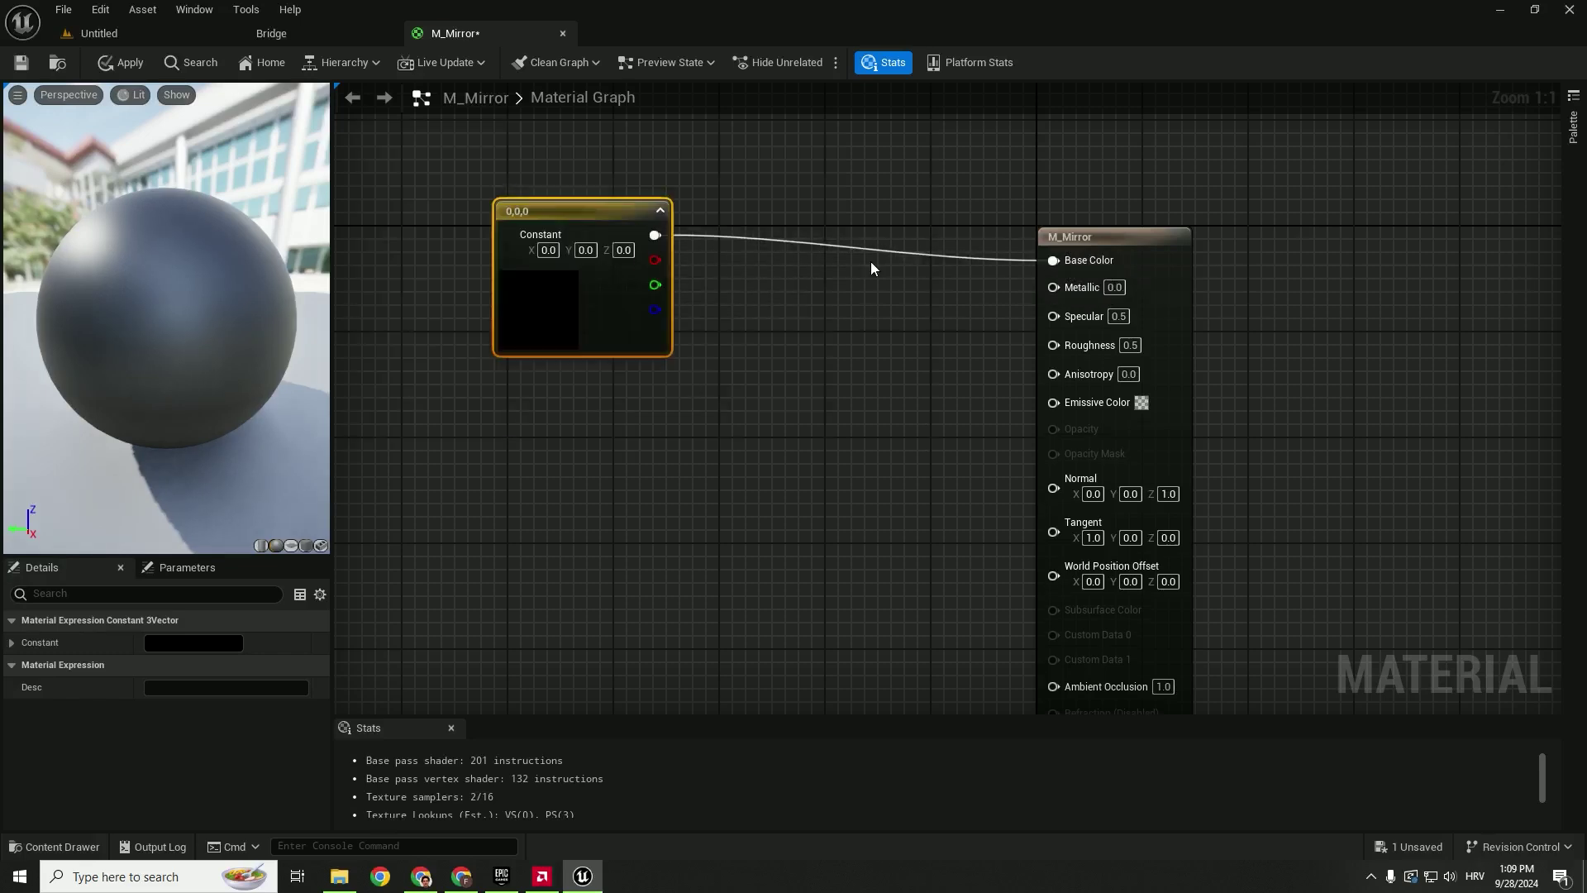
{"action": "double_click", "coordinate": [544, 301]}
{"action": "left_click_drag", "start_coordinate": [784, 530], "coordinate": [783, 364]}
{"action": "left_click", "coordinate": [781, 710]}
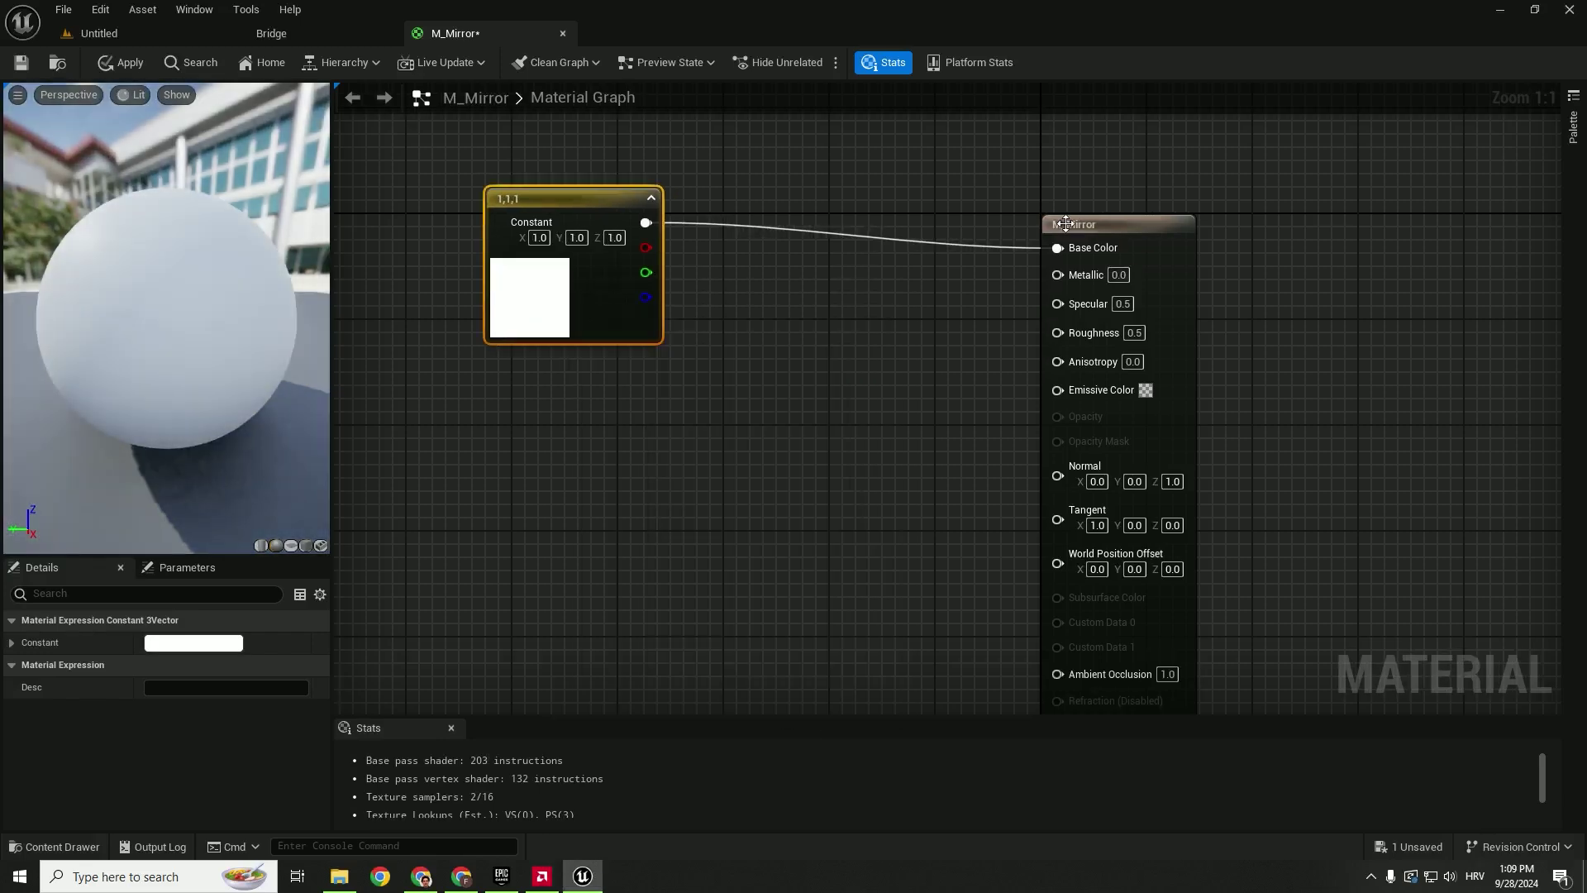
Enable High Quality Reflections and Planar Reflections on the M_Mirror result node
{"action": "left_click", "coordinate": [1101, 222]}
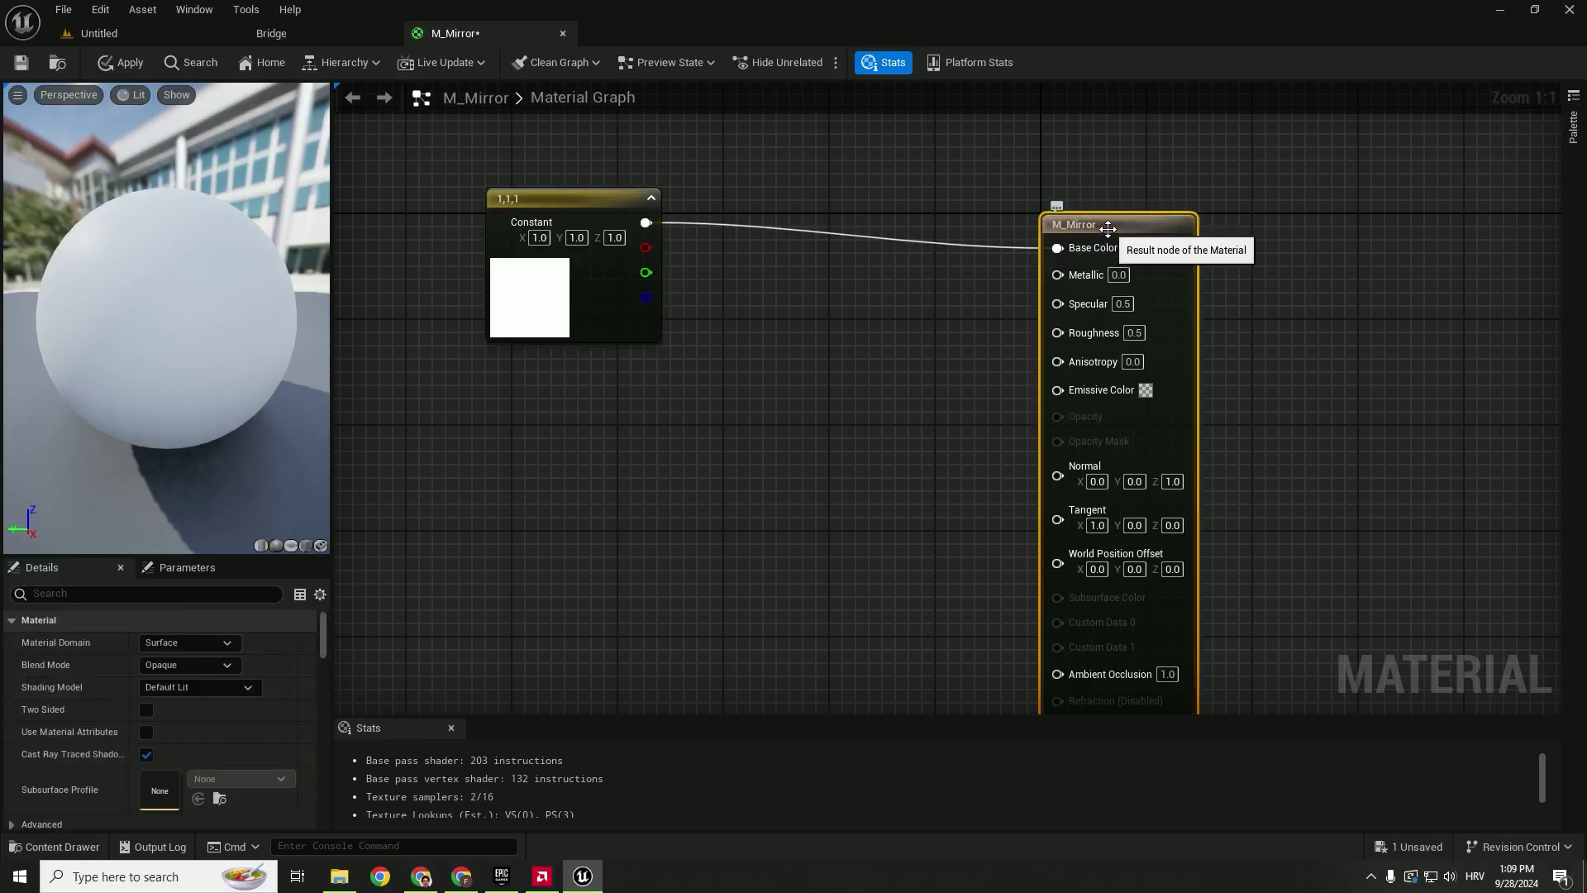
{"action": "left_click", "coordinate": [71, 591]}
{"action": "type", "text": "reflection"}
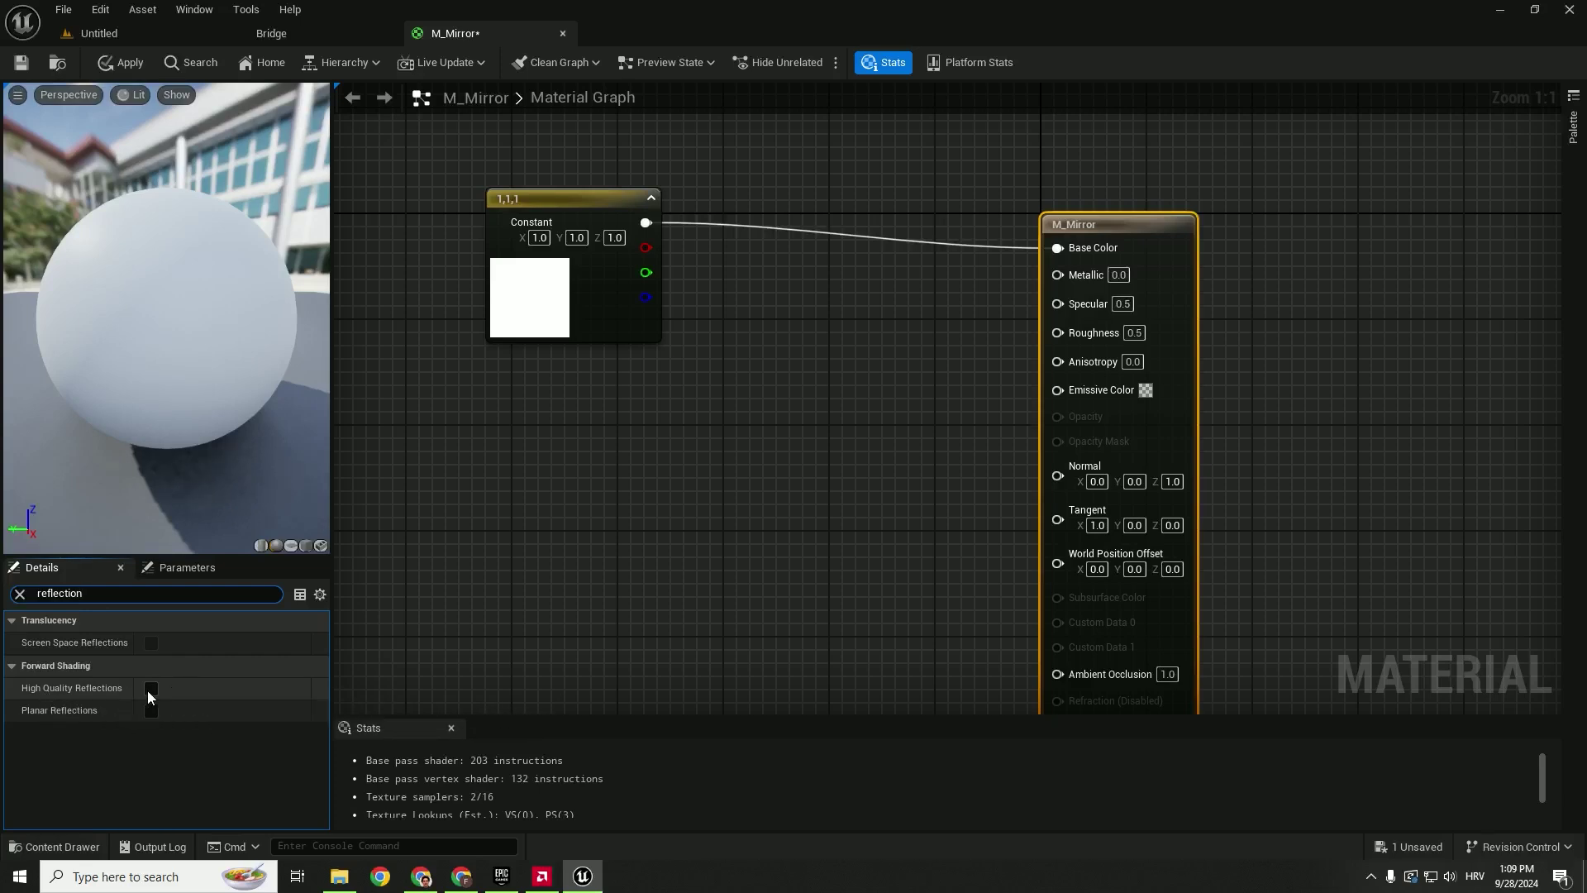
{"action": "left_click", "coordinate": [148, 690]}
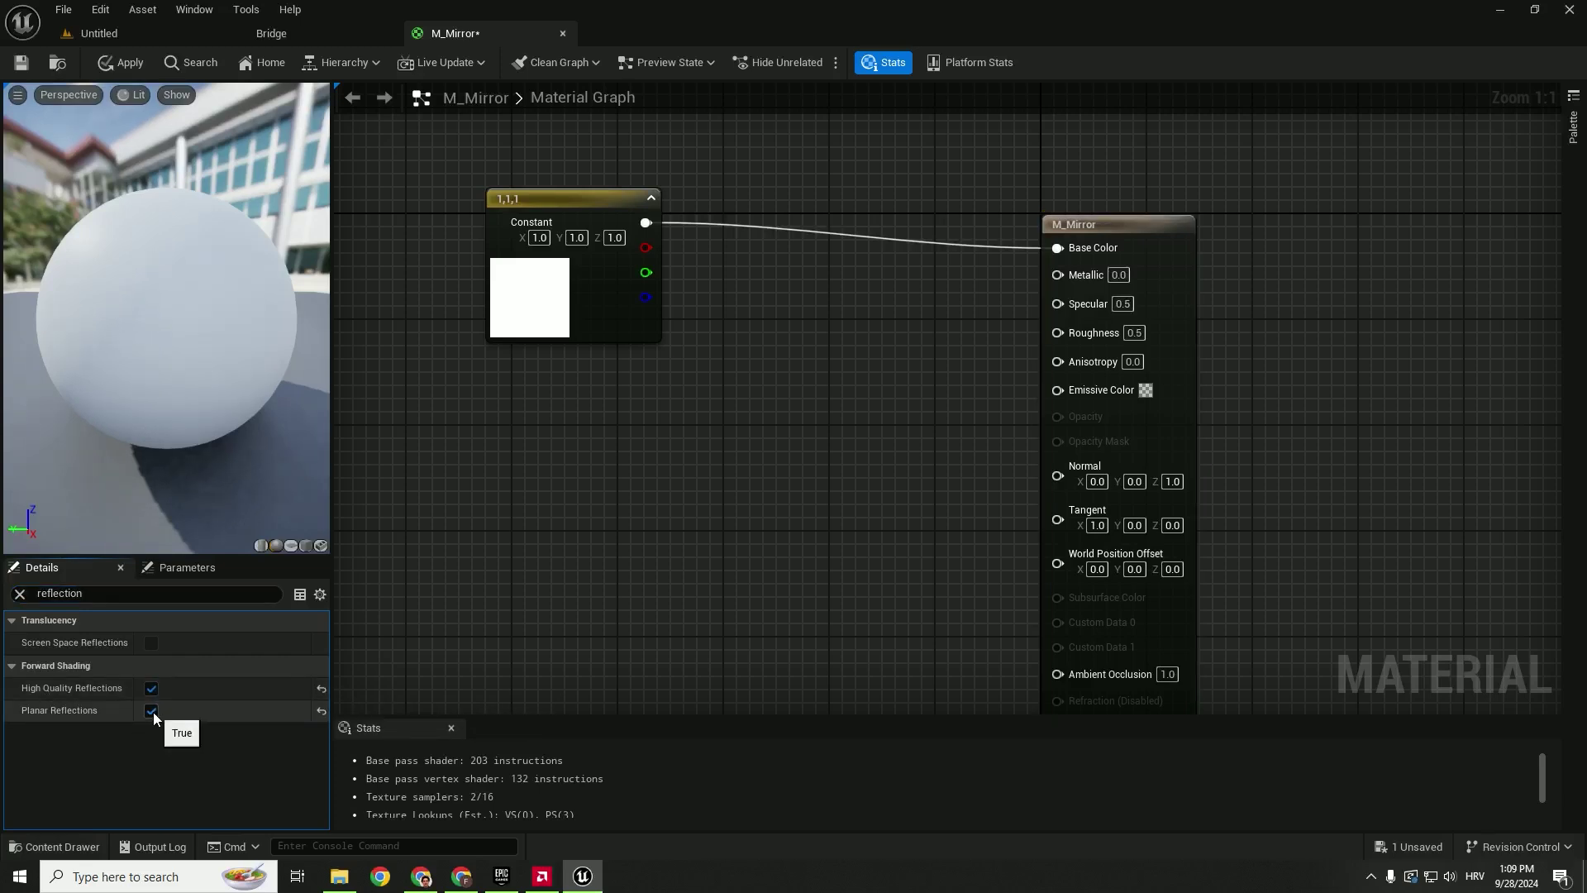
{"action": "left_click", "coordinate": [151, 711]}
Add a constant node below the color node, connect it to Metallic and set its value to 1
{"action": "right_click_drag", "start_coordinate": [745, 488], "coordinate": [757, 480]}
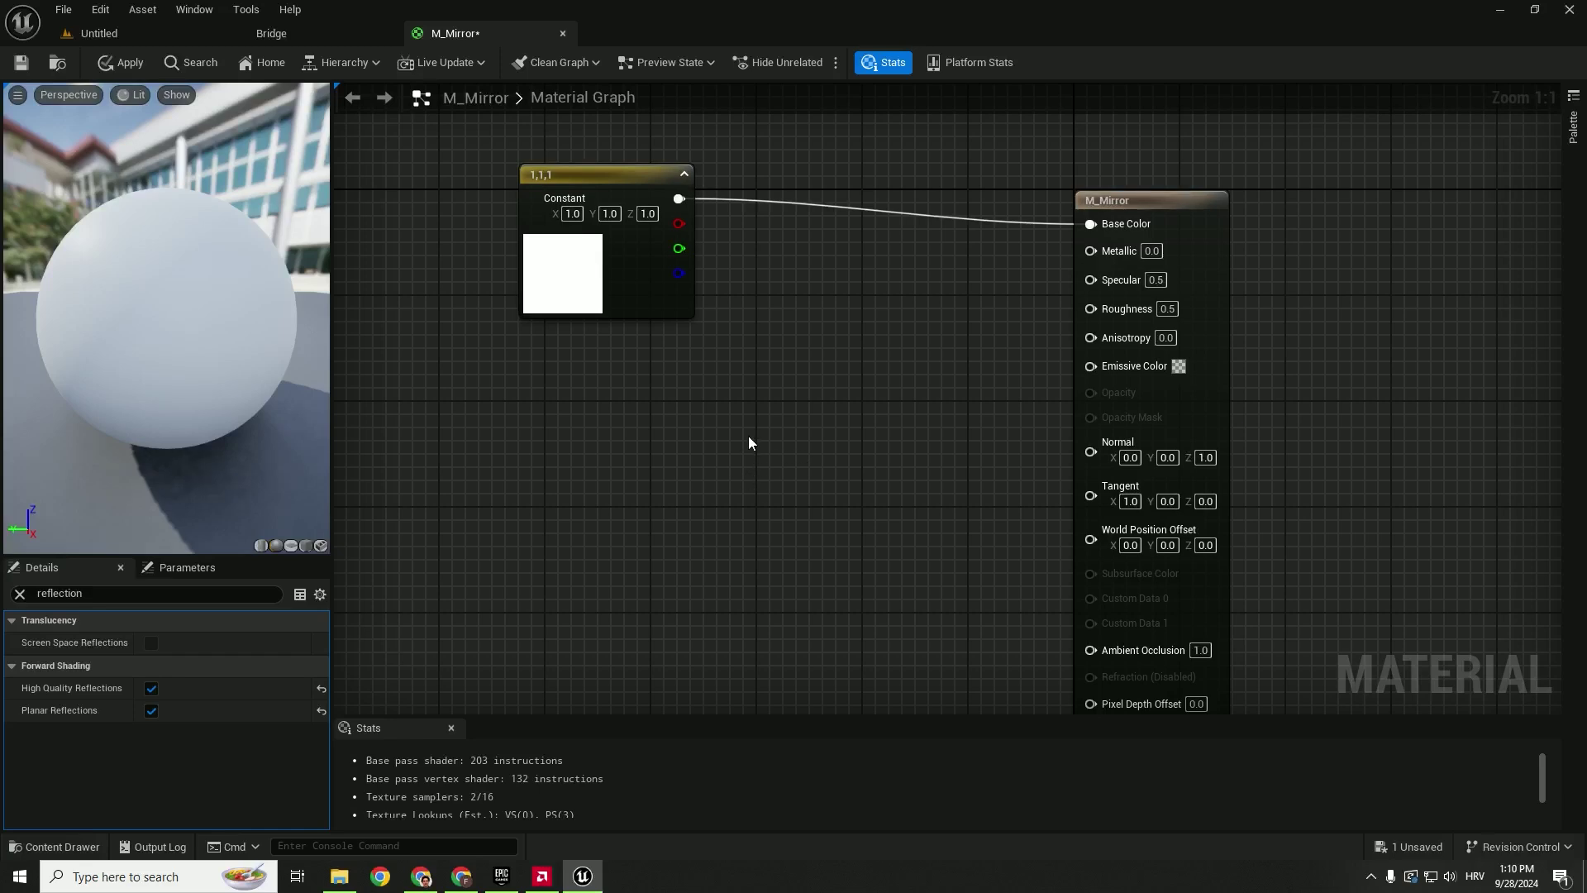
{"action": "left_click", "coordinate": [693, 402]}
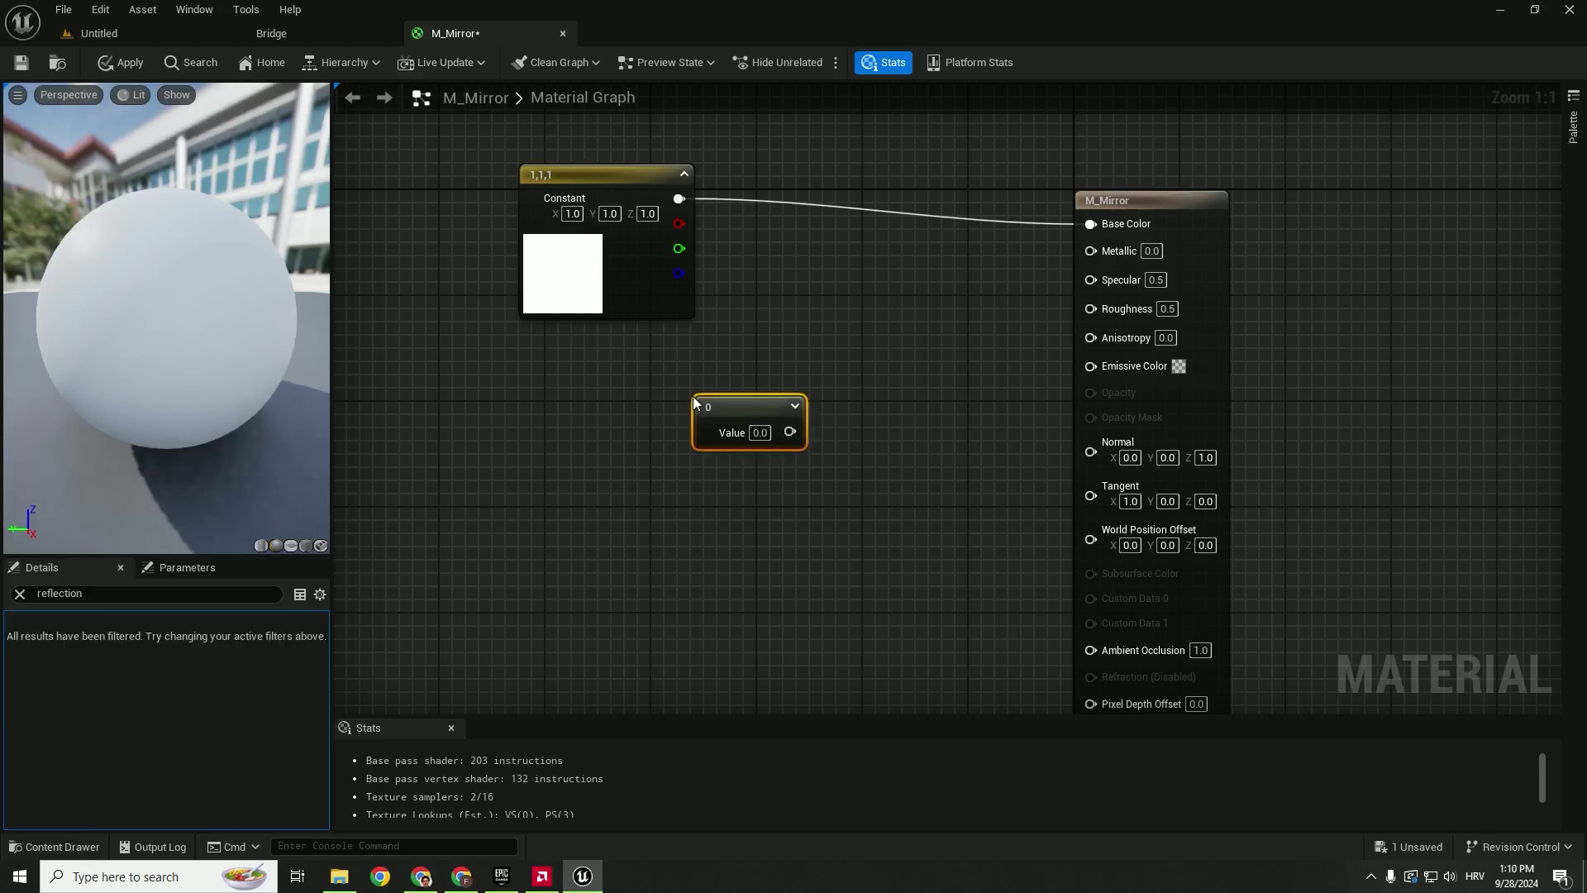
{"action": "left_click_drag", "start_coordinate": [789, 432], "coordinate": [1099, 253]}
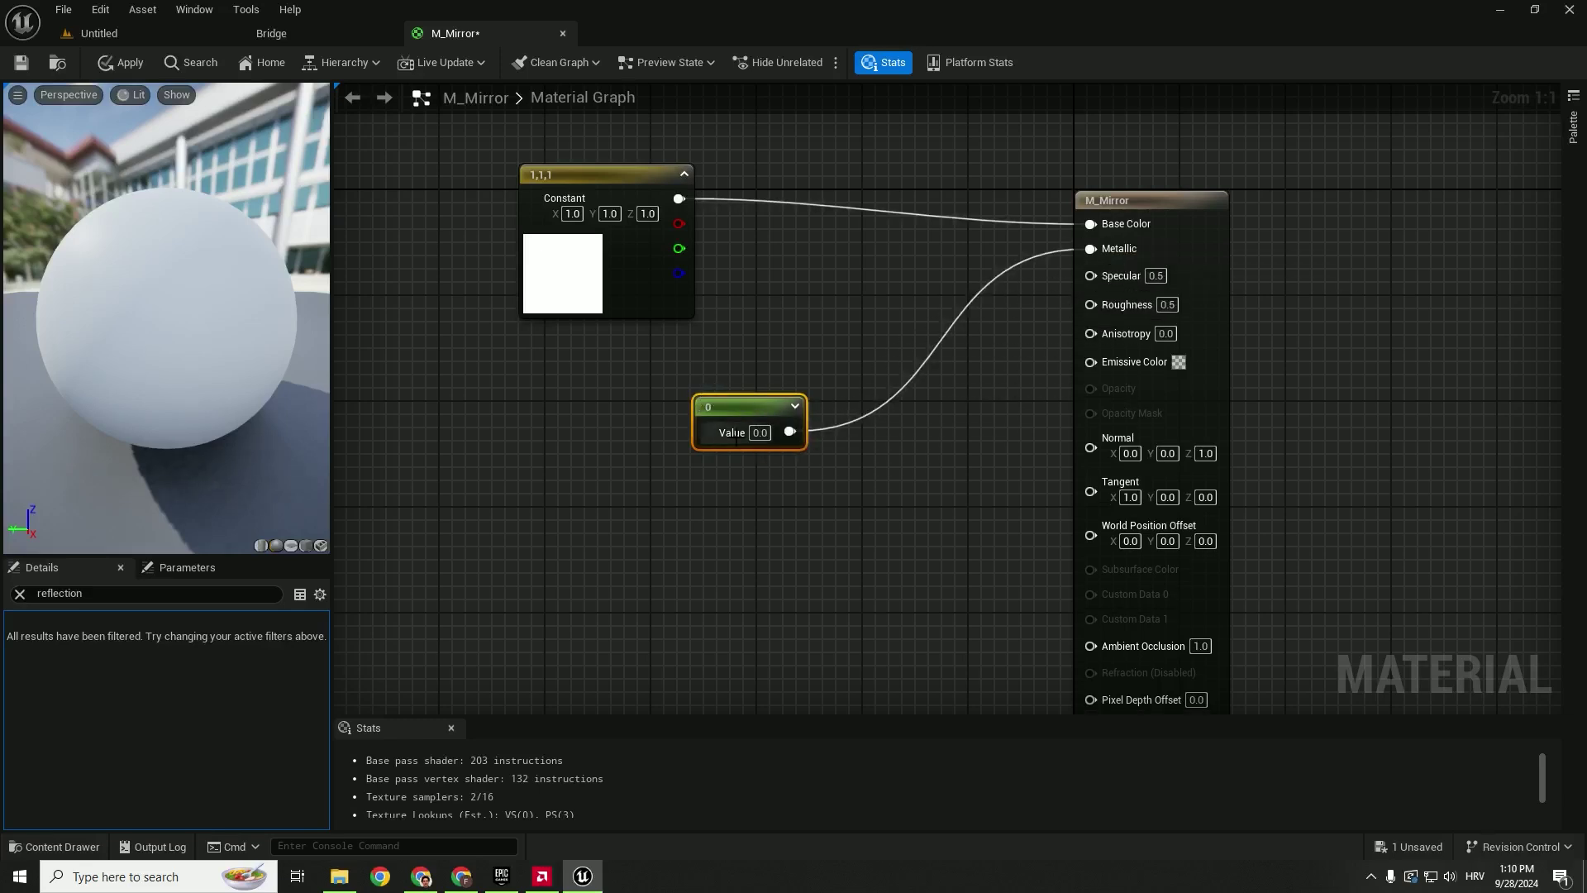
{"action": "left_click_drag", "start_coordinate": [727, 430], "coordinate": [671, 410]}
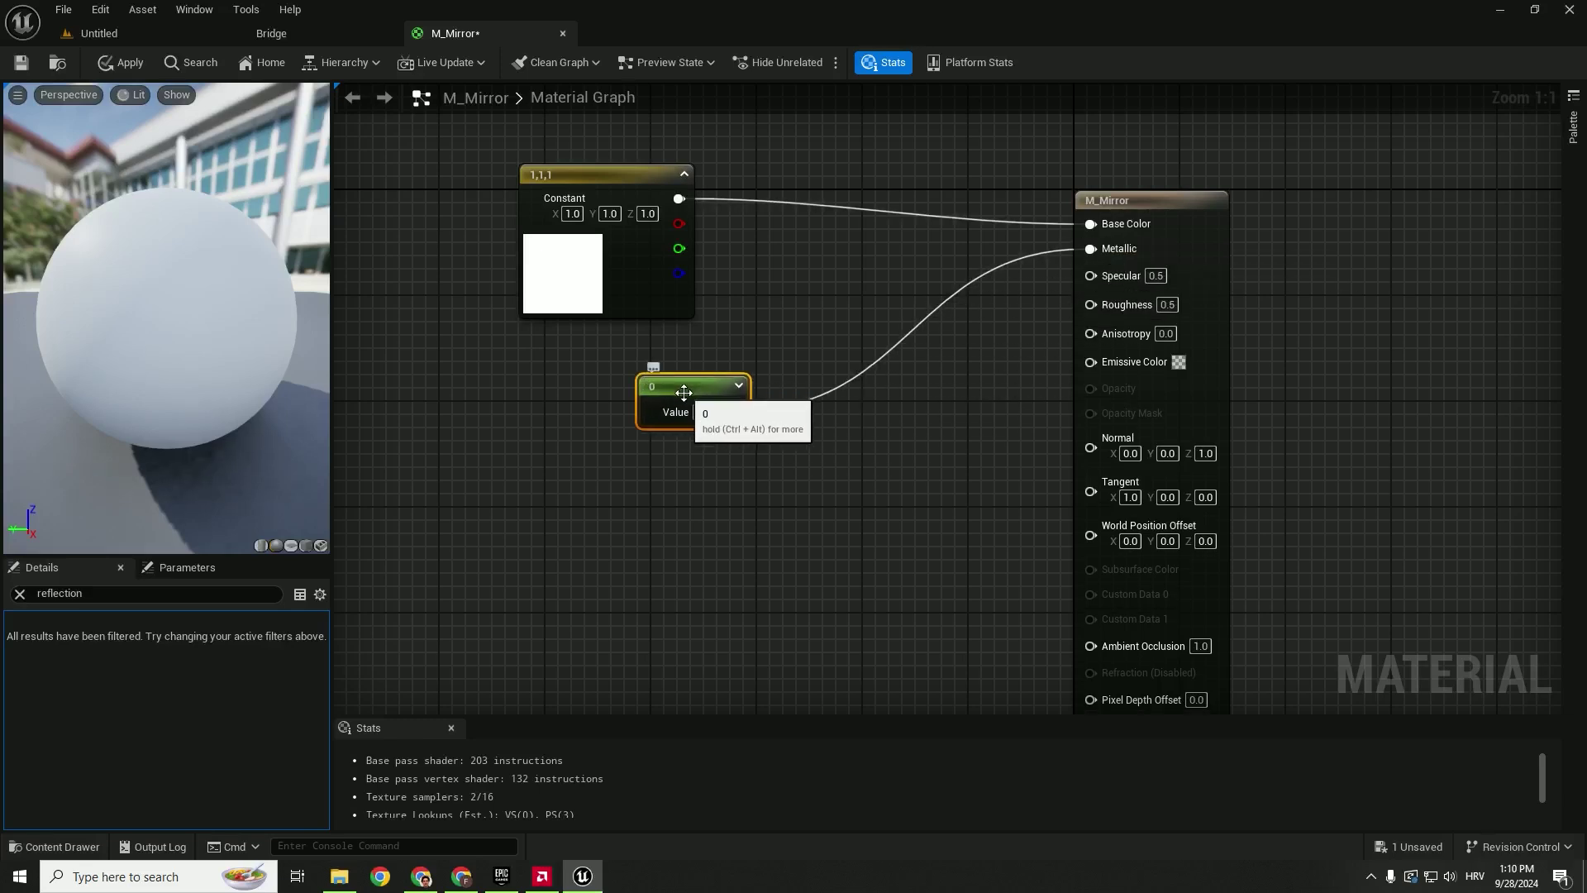
{"action": "left_click", "coordinate": [22, 595]}
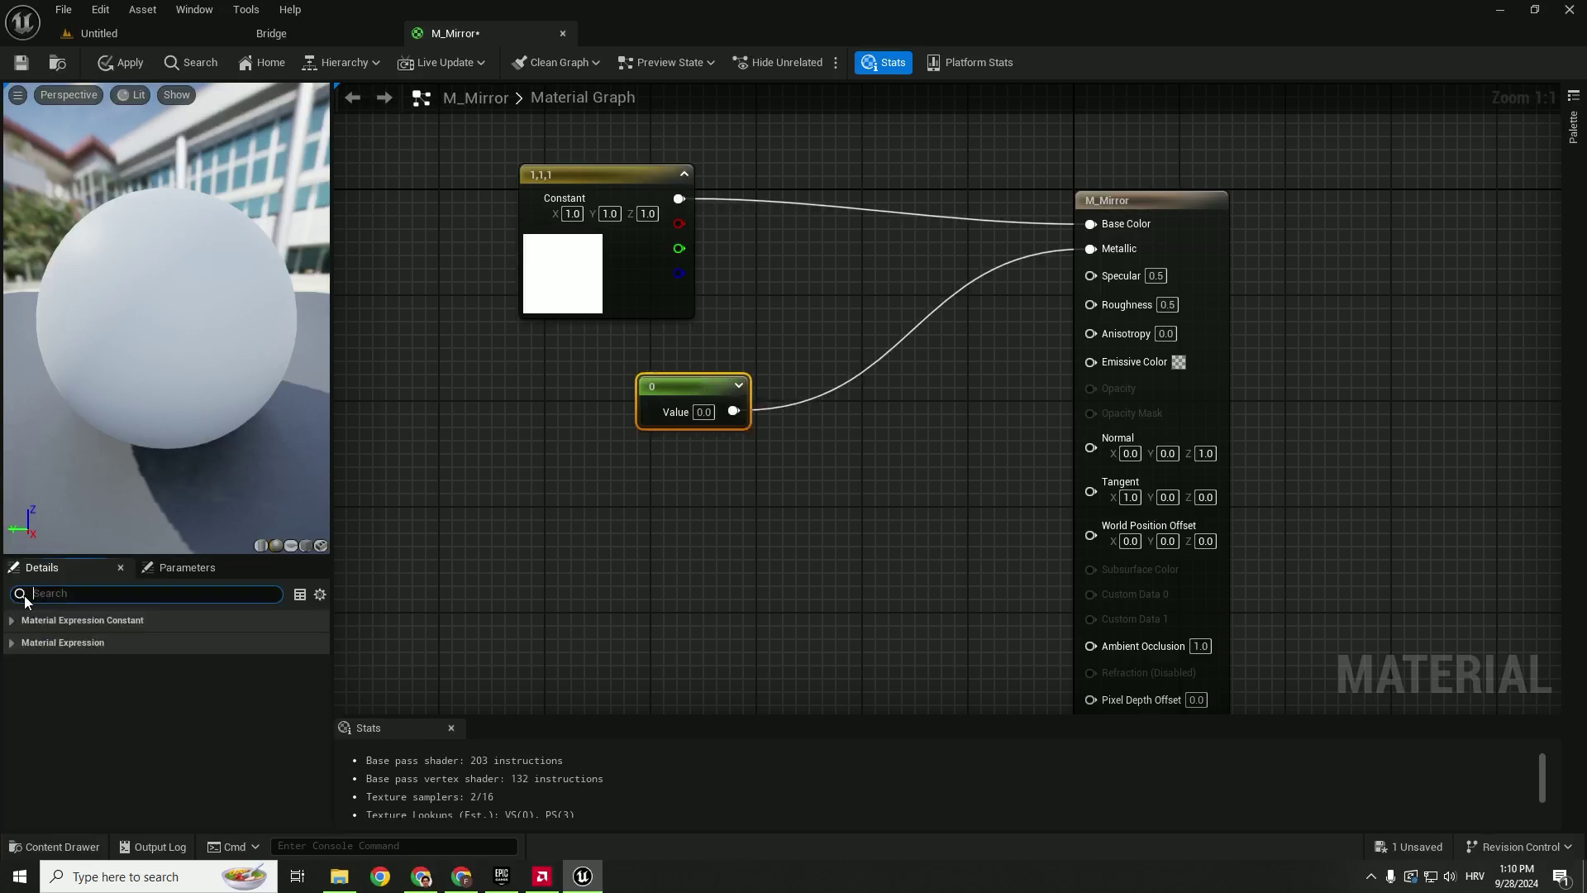
{"action": "left_click", "coordinate": [681, 392]}
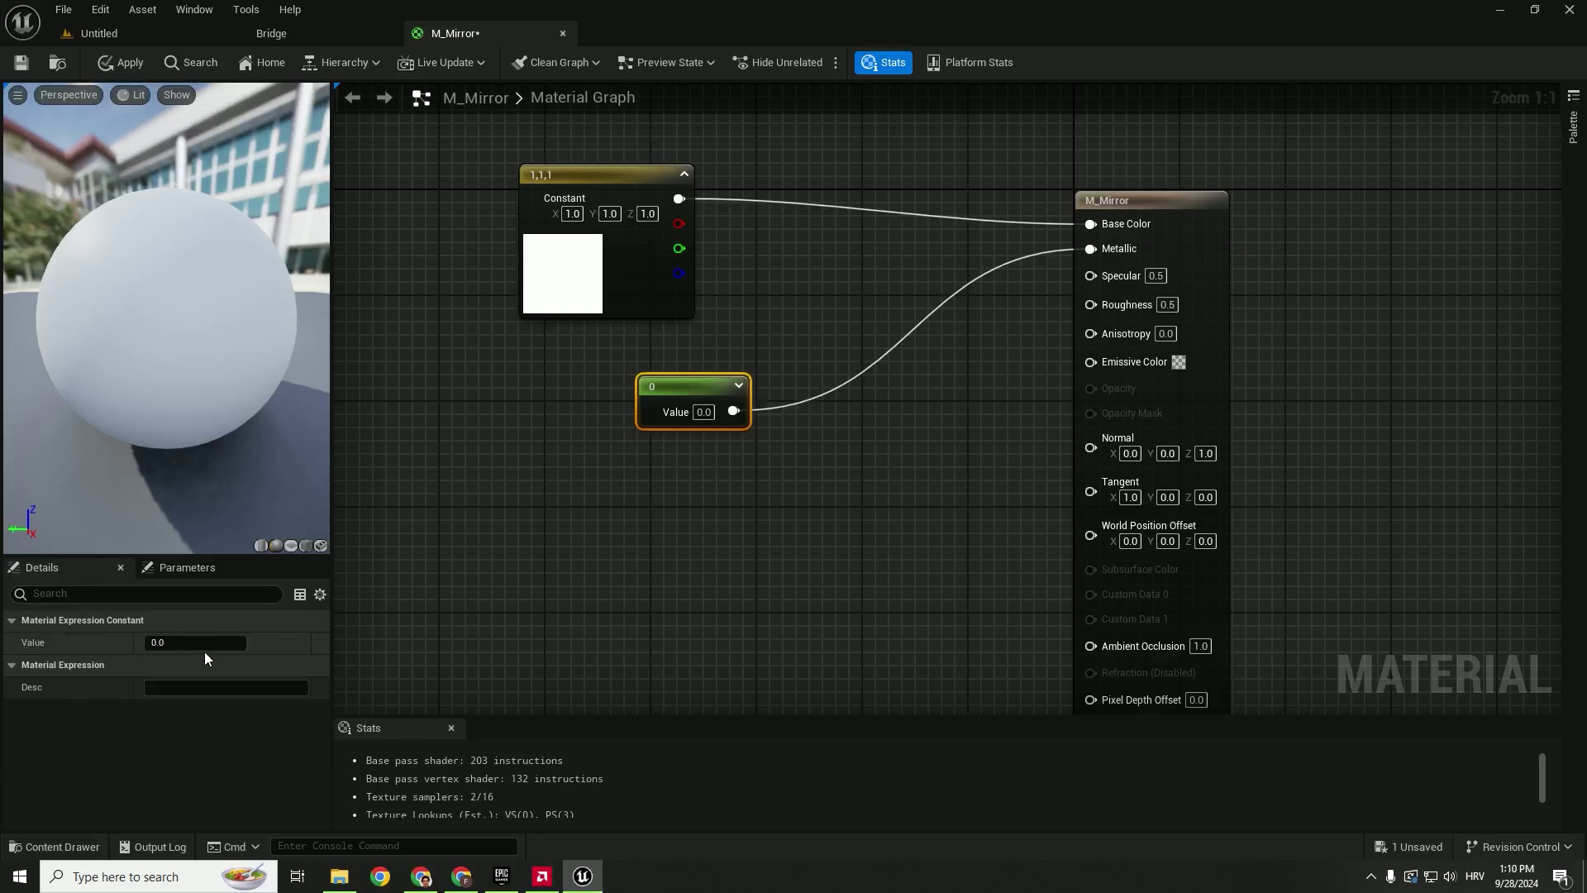
{"action": "left_click", "coordinate": [215, 642]}
{"action": "type", "text": "1"}
{"action": "key", "text": "Return"}
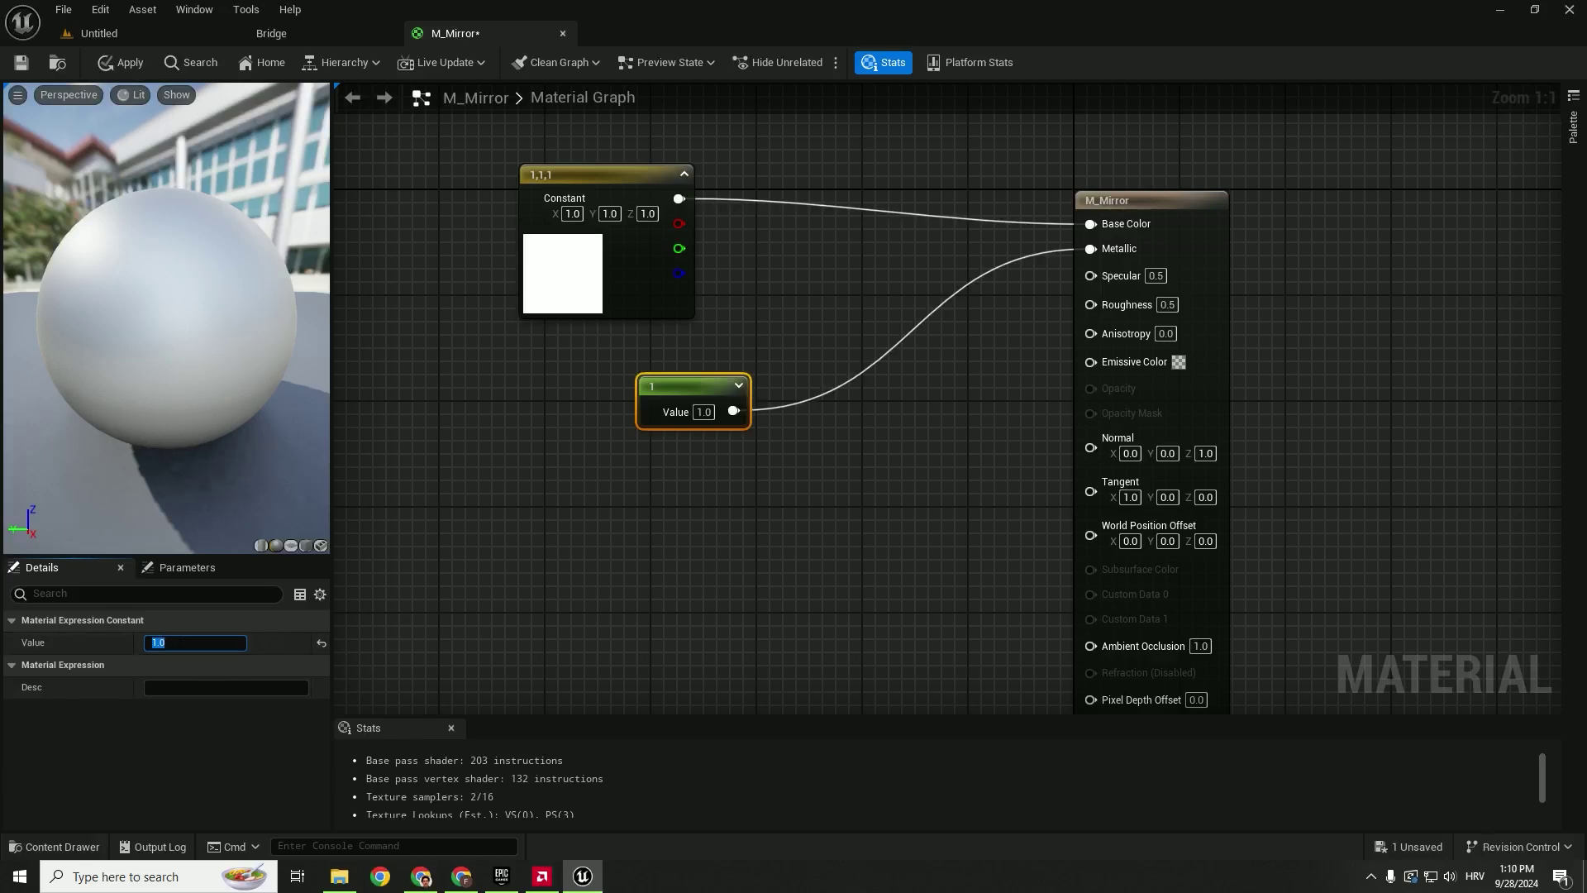
Add a second constant node with the value 1 and connect it to Specular
{"action": "left_click", "coordinate": [683, 500]}
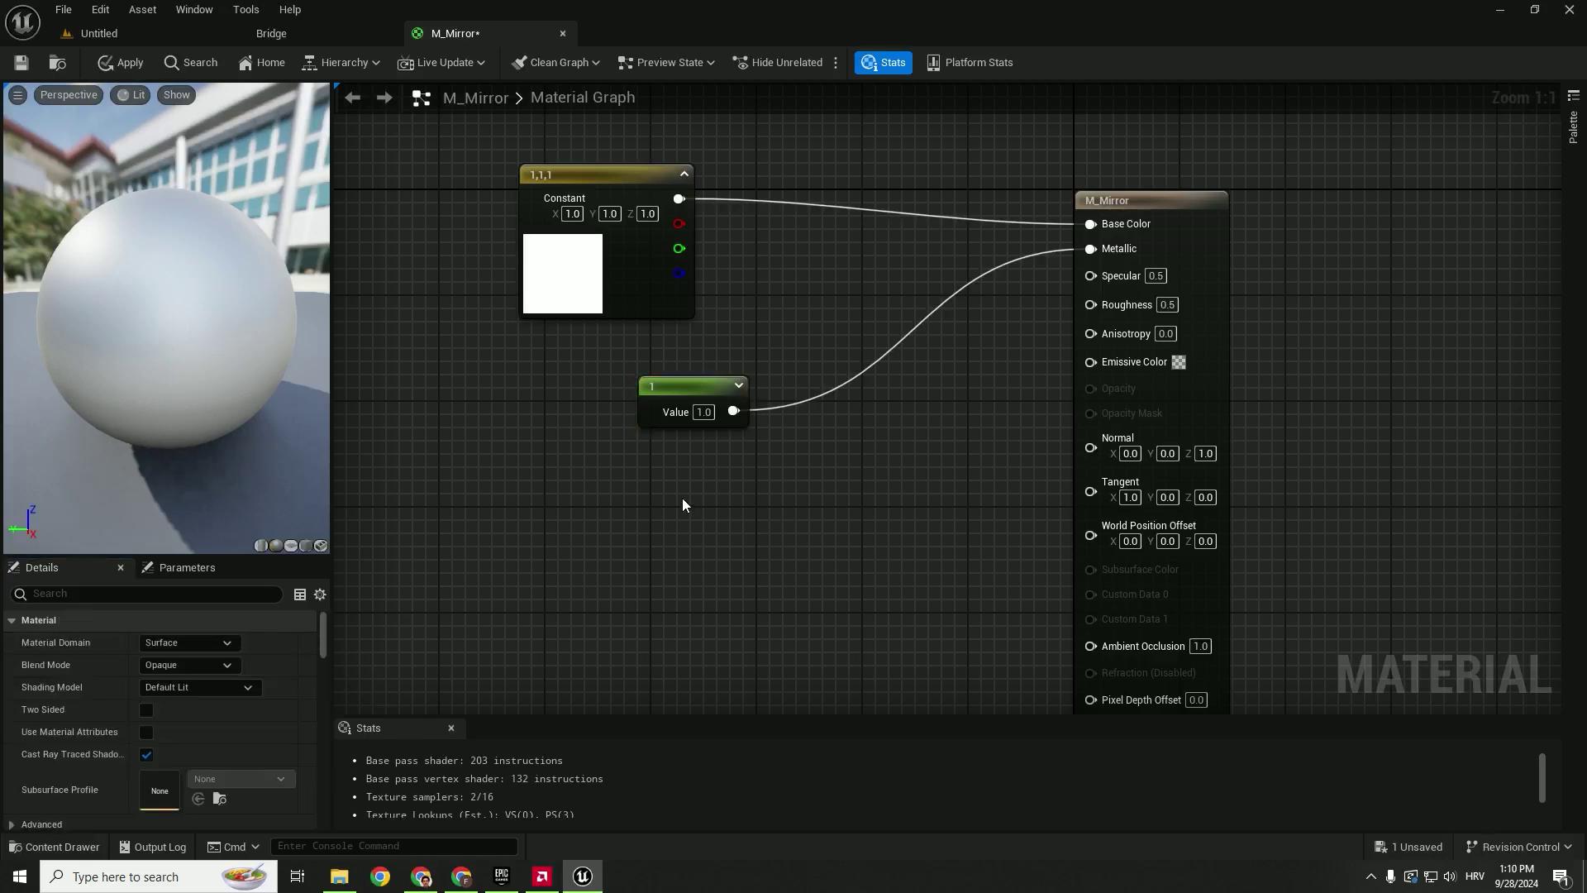
{"action": "left_click", "coordinate": [682, 498]}
{"action": "left_click", "coordinate": [182, 643]}
{"action": "type", "text": "1"}
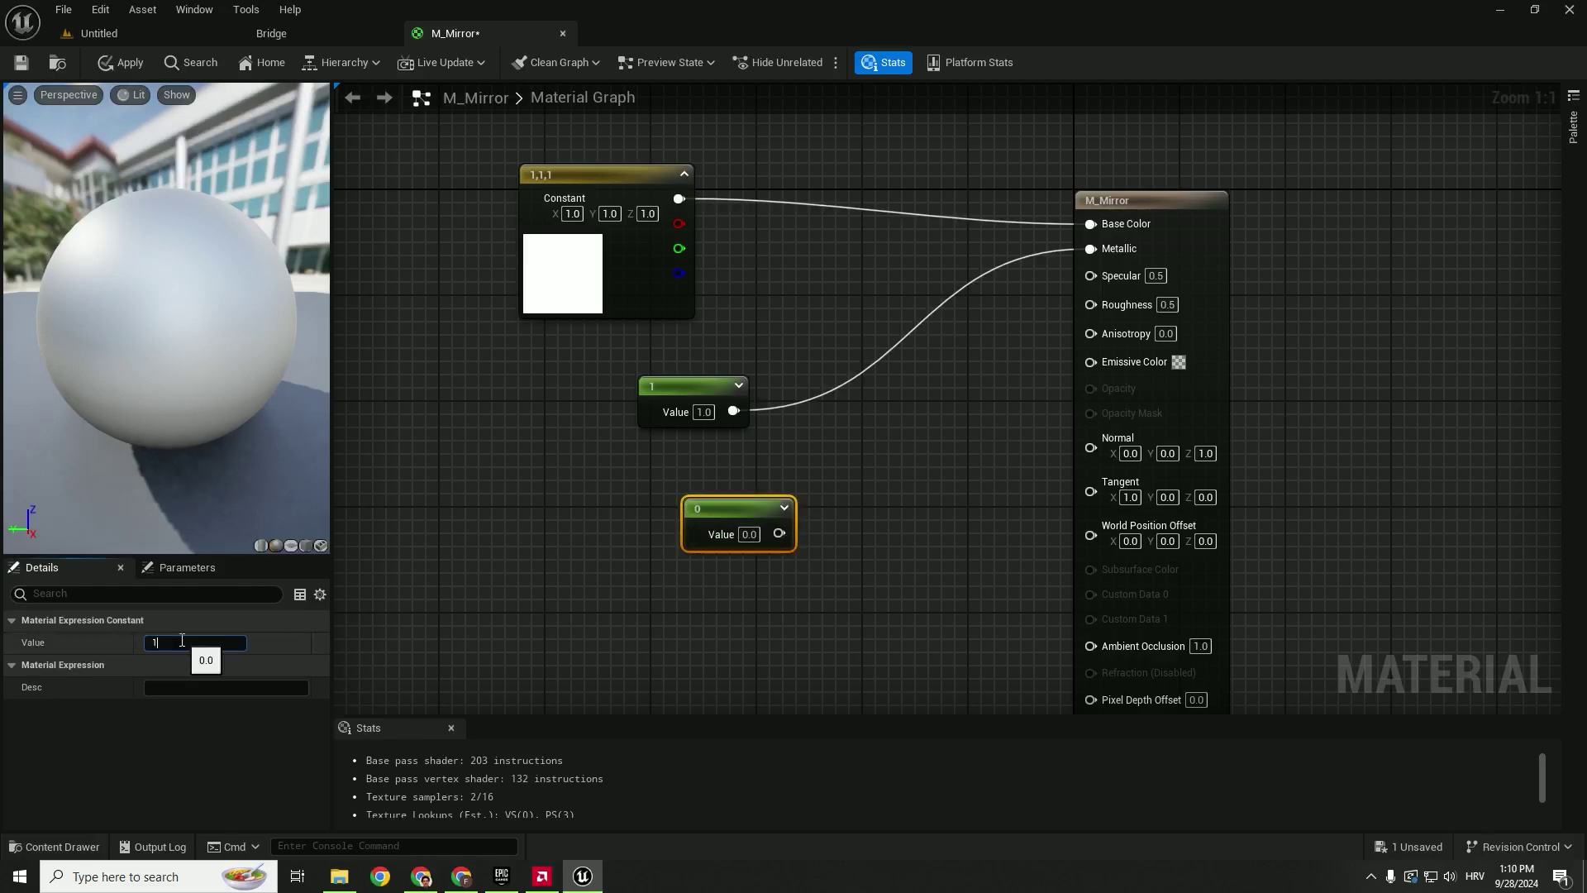
{"action": "key", "text": "Return"}
{"action": "left_click_drag", "start_coordinate": [779, 533], "coordinate": [1084, 265]}
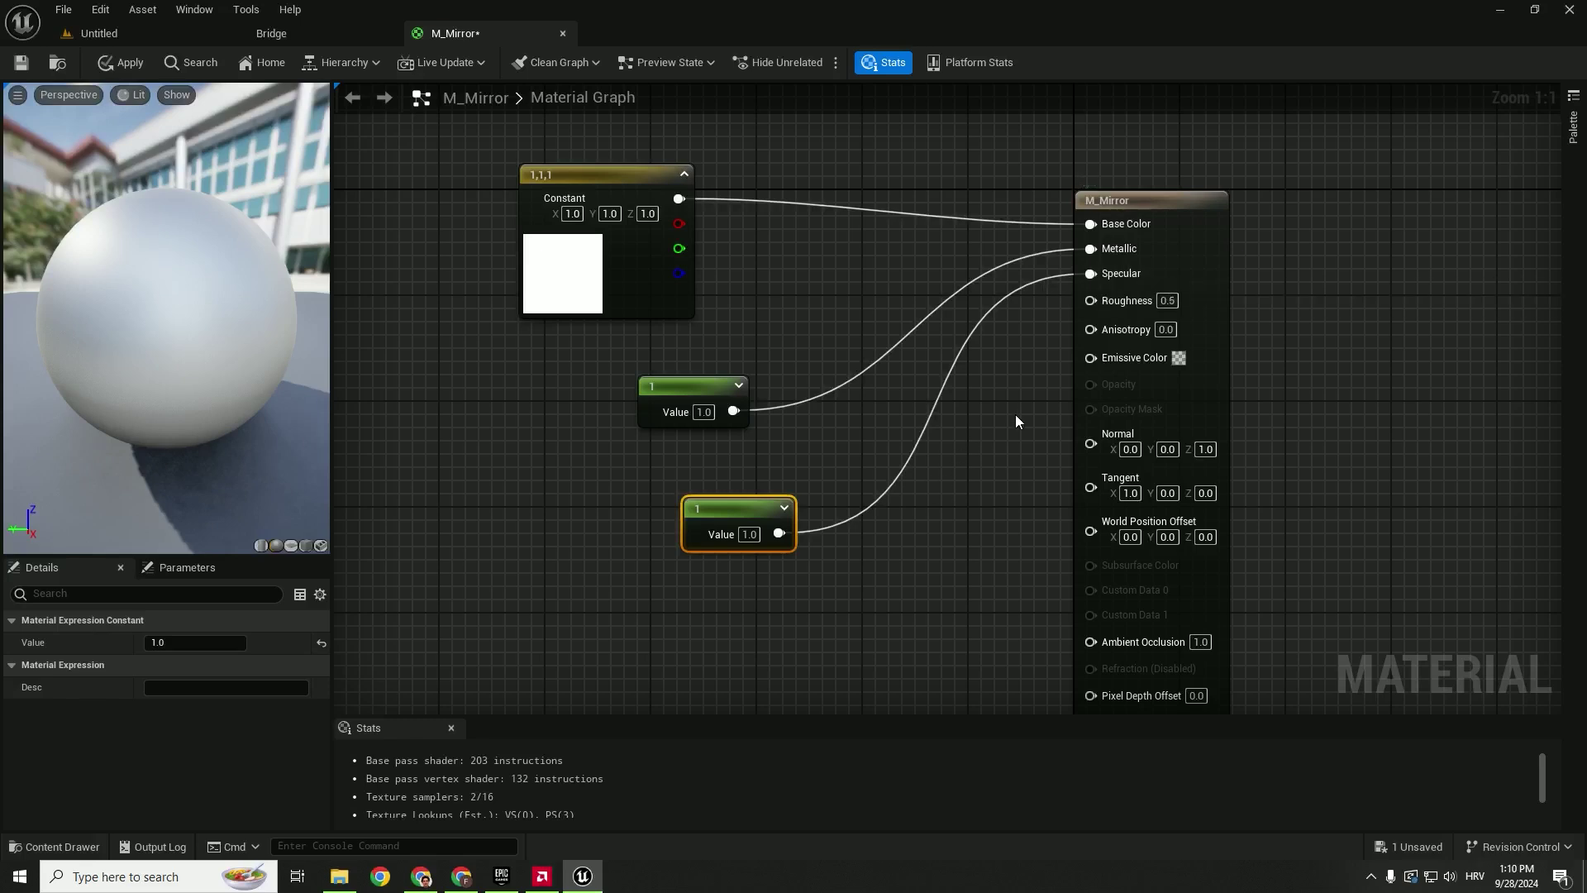
Add a third constant node below the other two and connect it to Roughness
{"action": "left_click", "coordinate": [731, 626]}
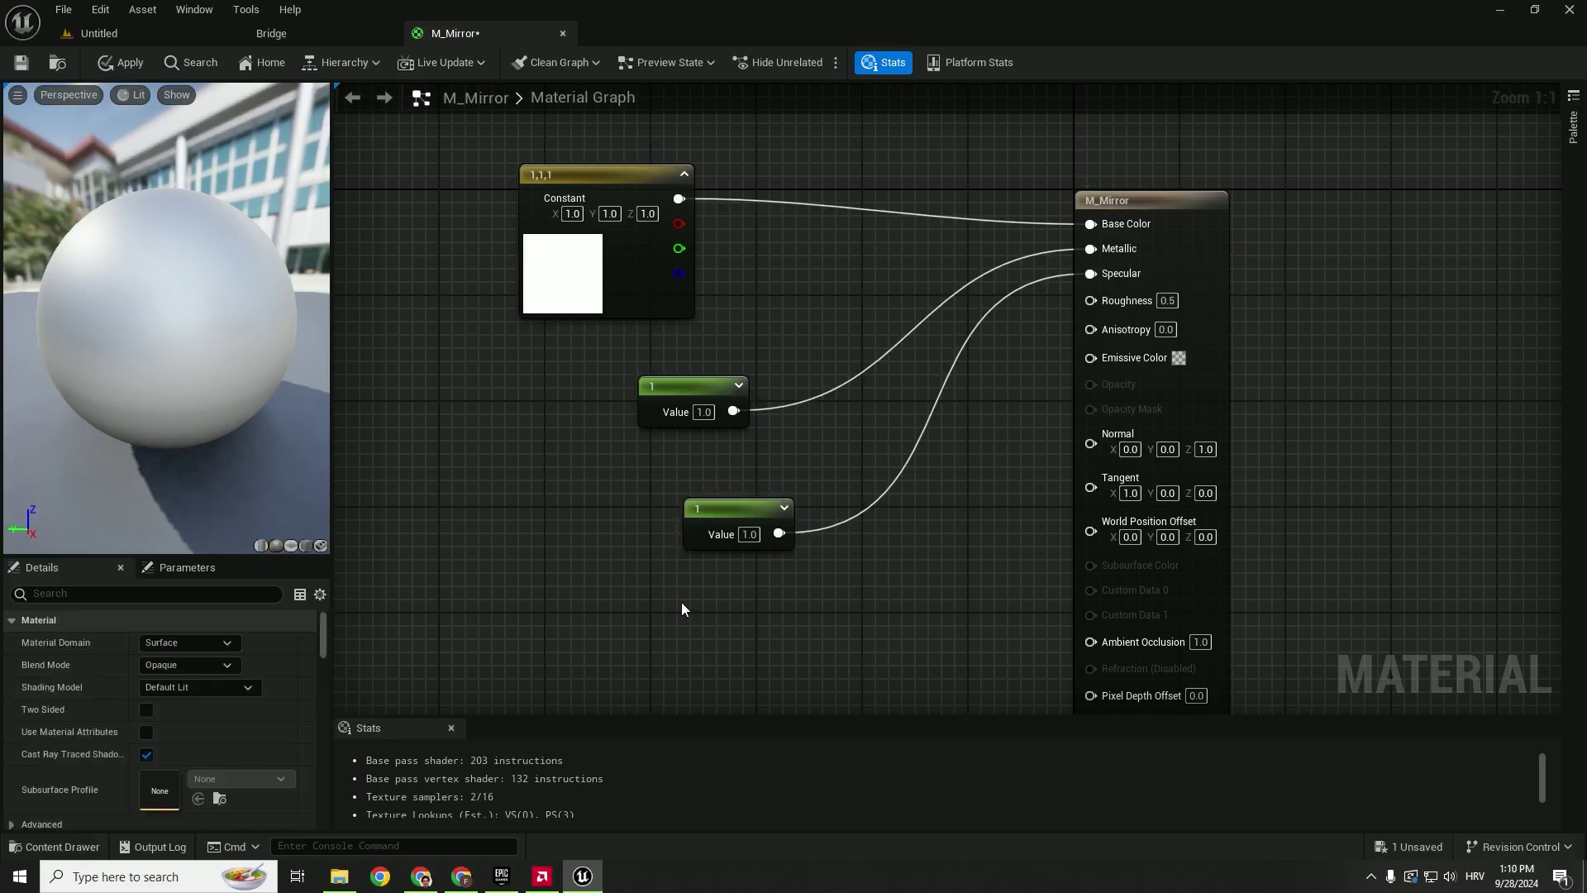
{"action": "left_click", "coordinate": [681, 601]}
{"action": "left_click_drag", "start_coordinate": [778, 636], "coordinate": [1101, 301]}
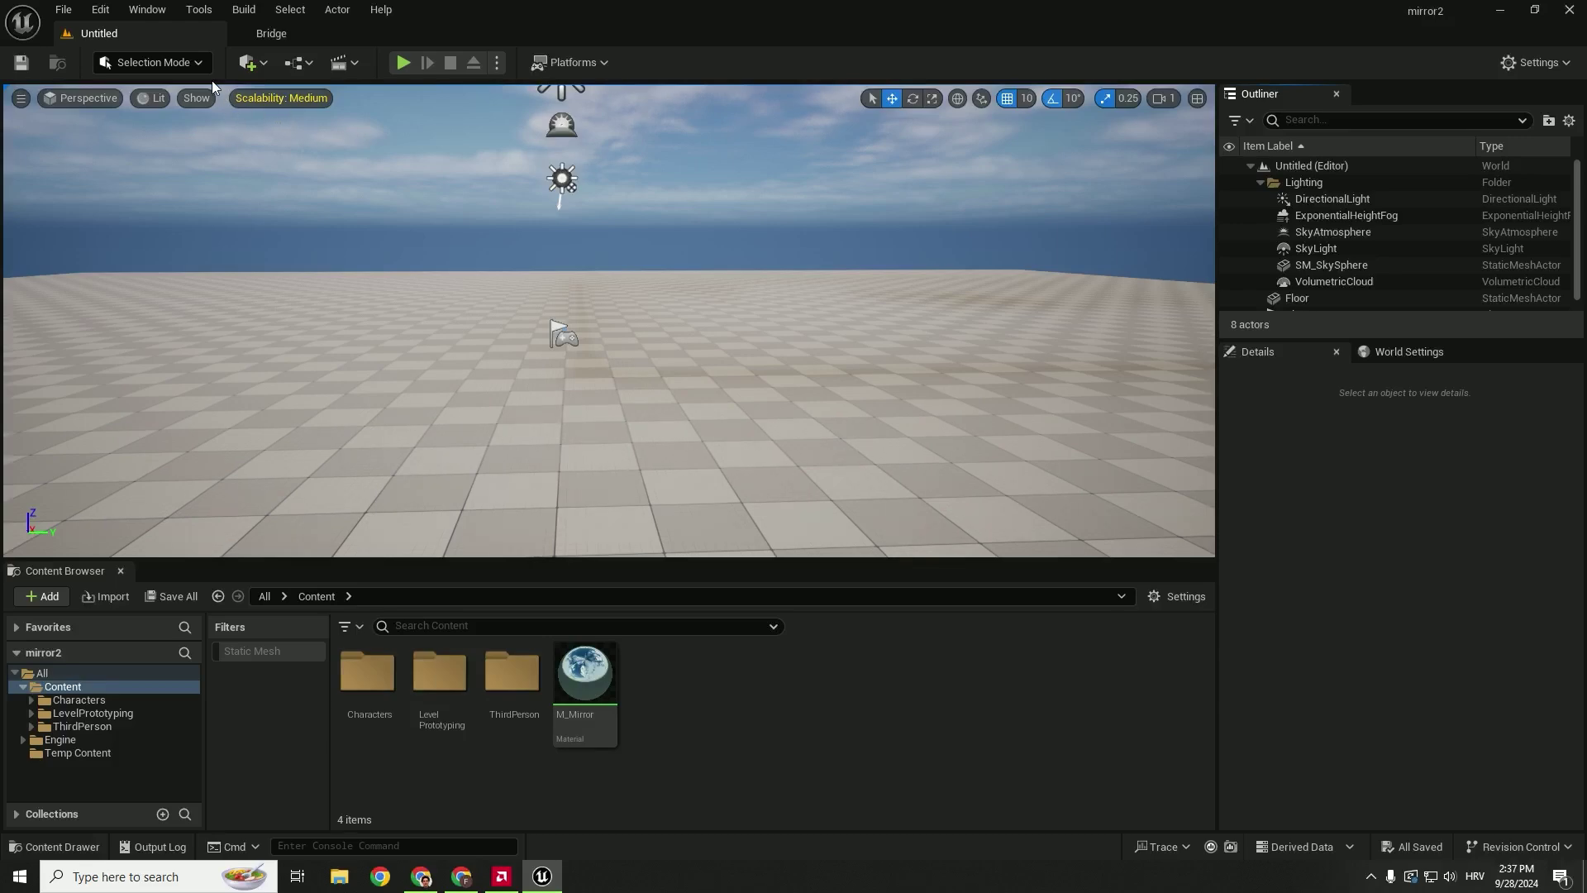
Place a cube shape on the level floor just in front of the player start
{"action": "left_click", "coordinate": [261, 67]}
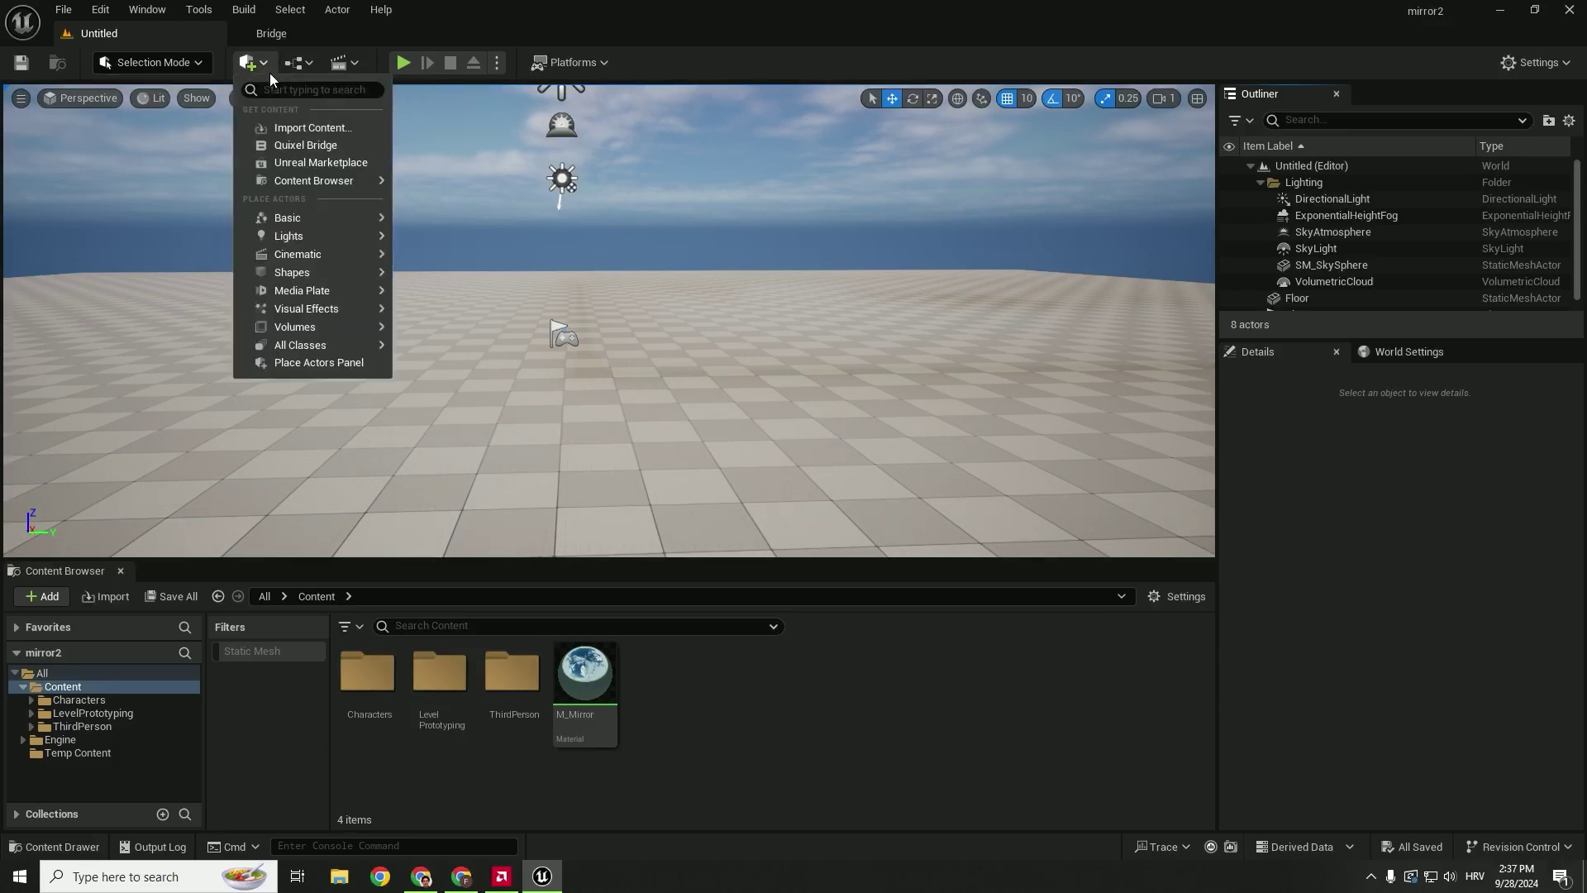
{"action": "type", "text": "cube"}
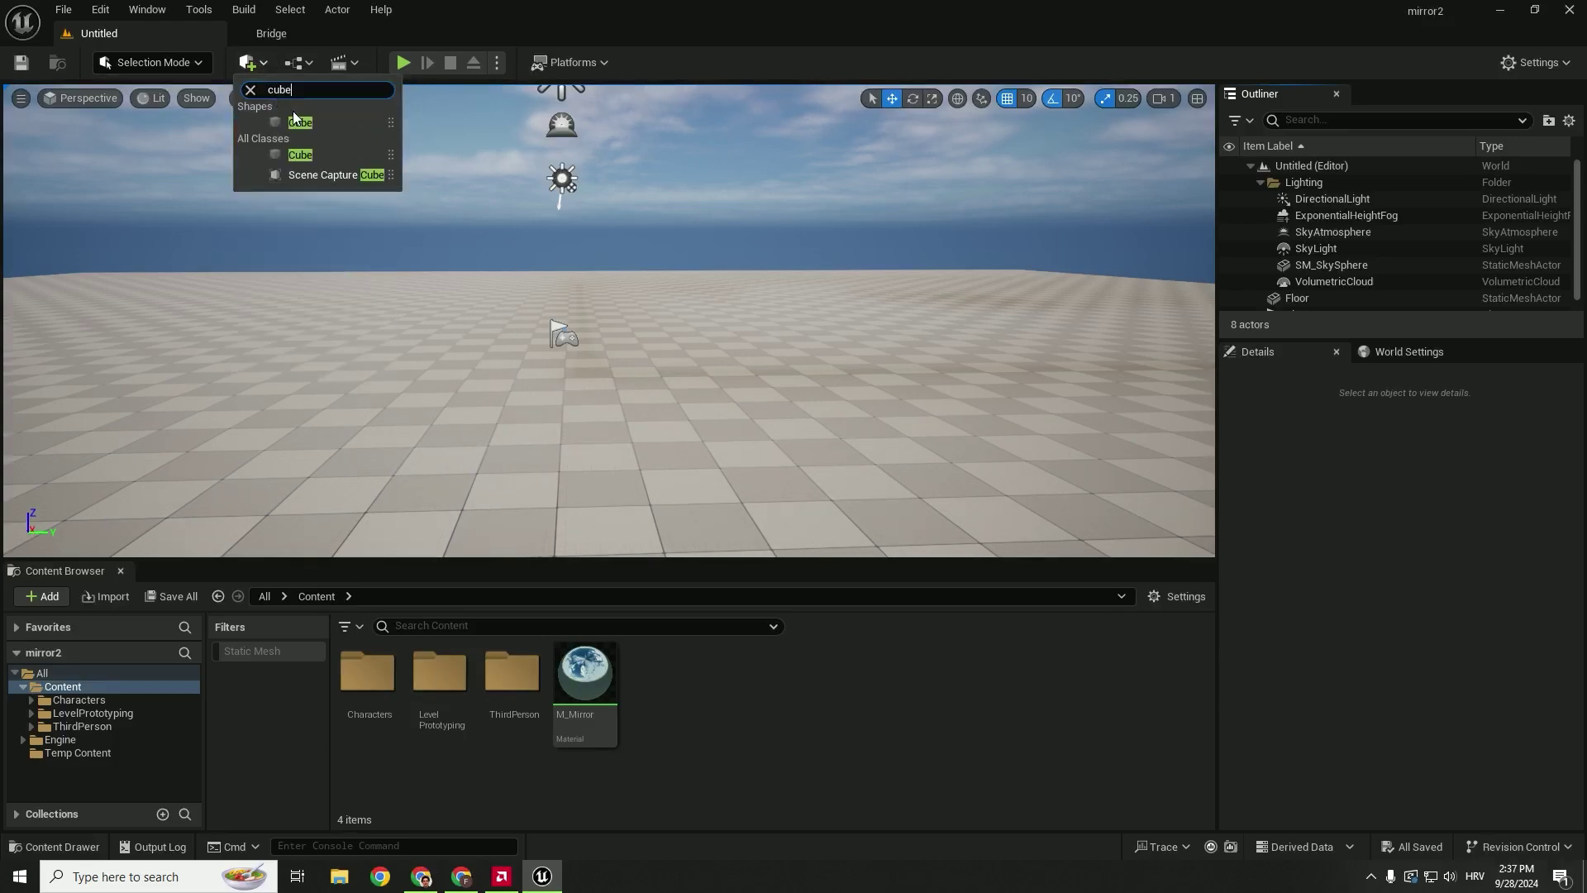
{"action": "left_click_drag", "start_coordinate": [300, 122], "coordinate": [574, 409]}
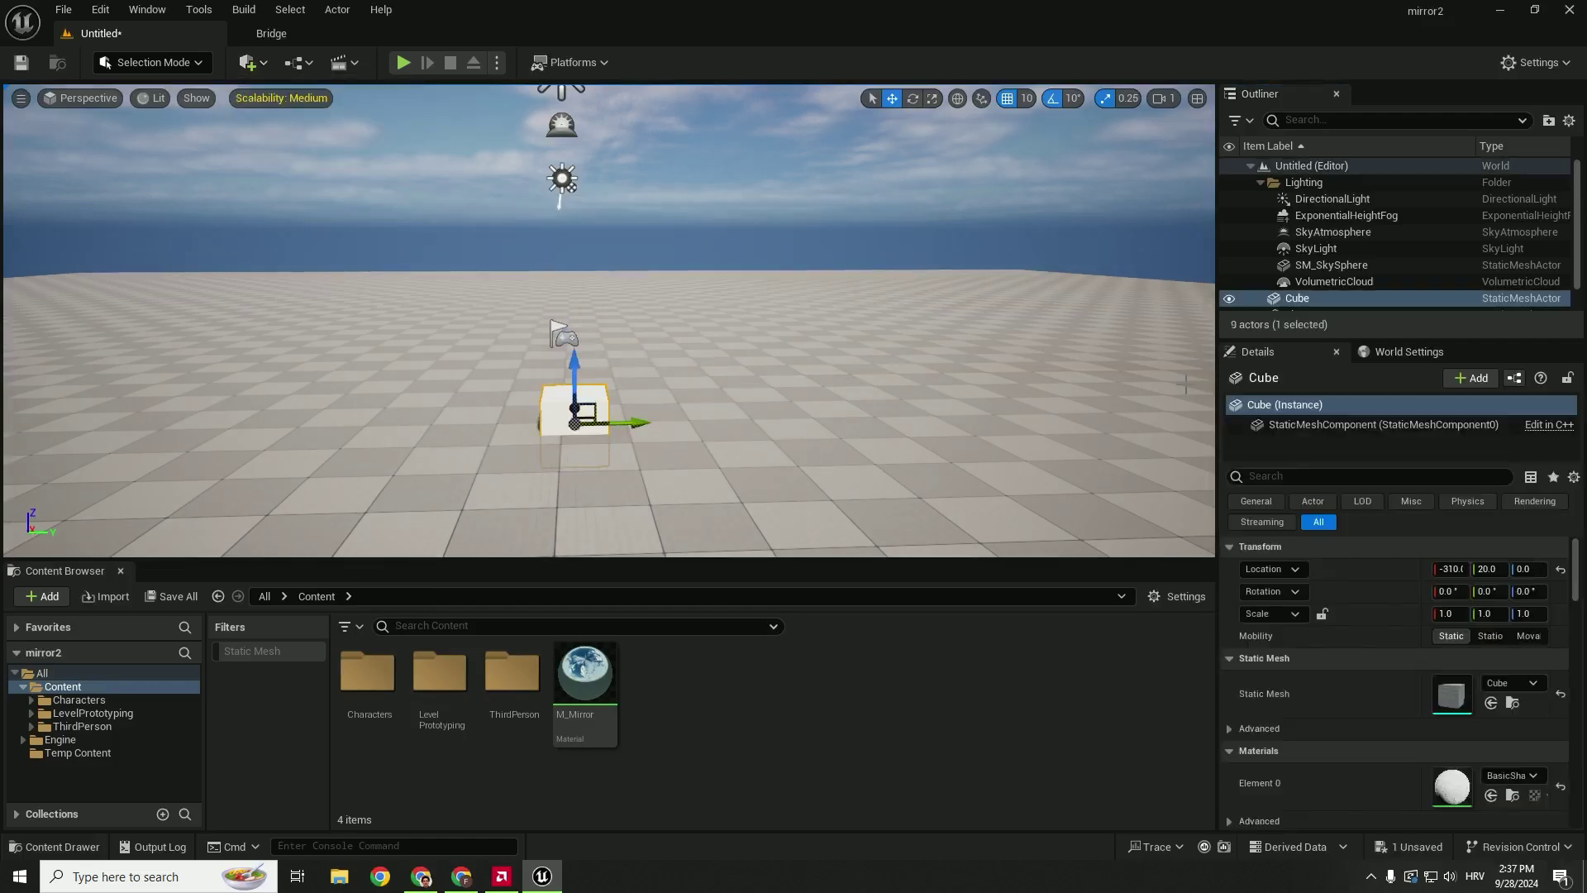
Center the cube at the level origin and scale it into a wall, 10.75 in Y and 5.75 in Z, standing on the floor
{"action": "left_click", "coordinate": [1560, 570]}
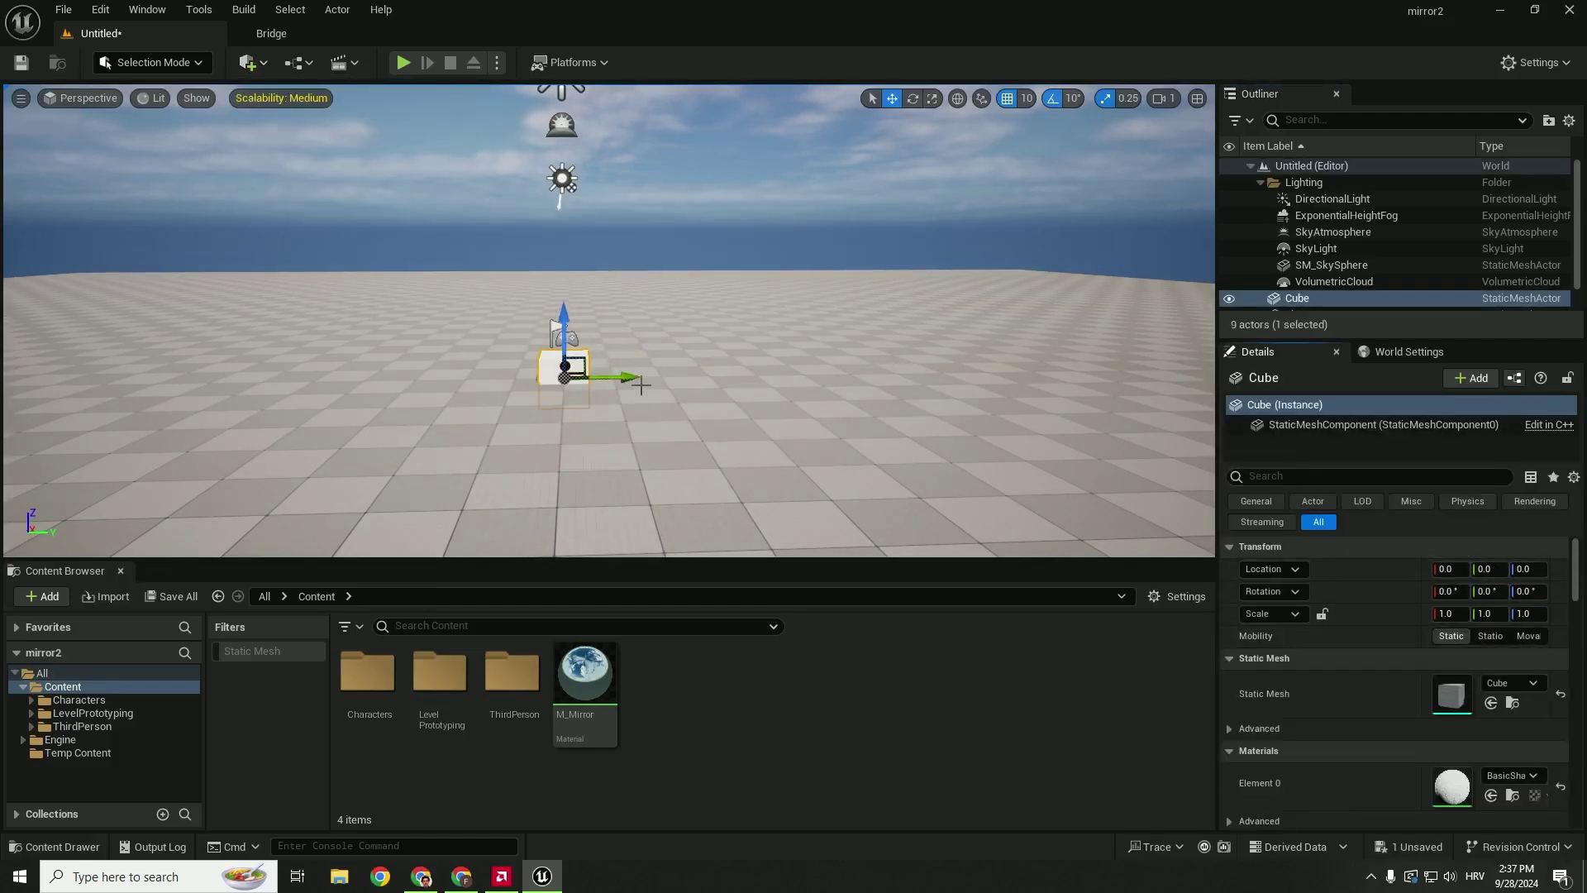
{"action": "left_click_drag", "start_coordinate": [561, 323], "coordinate": [561, 307]}
{"action": "key", "text": "r"}
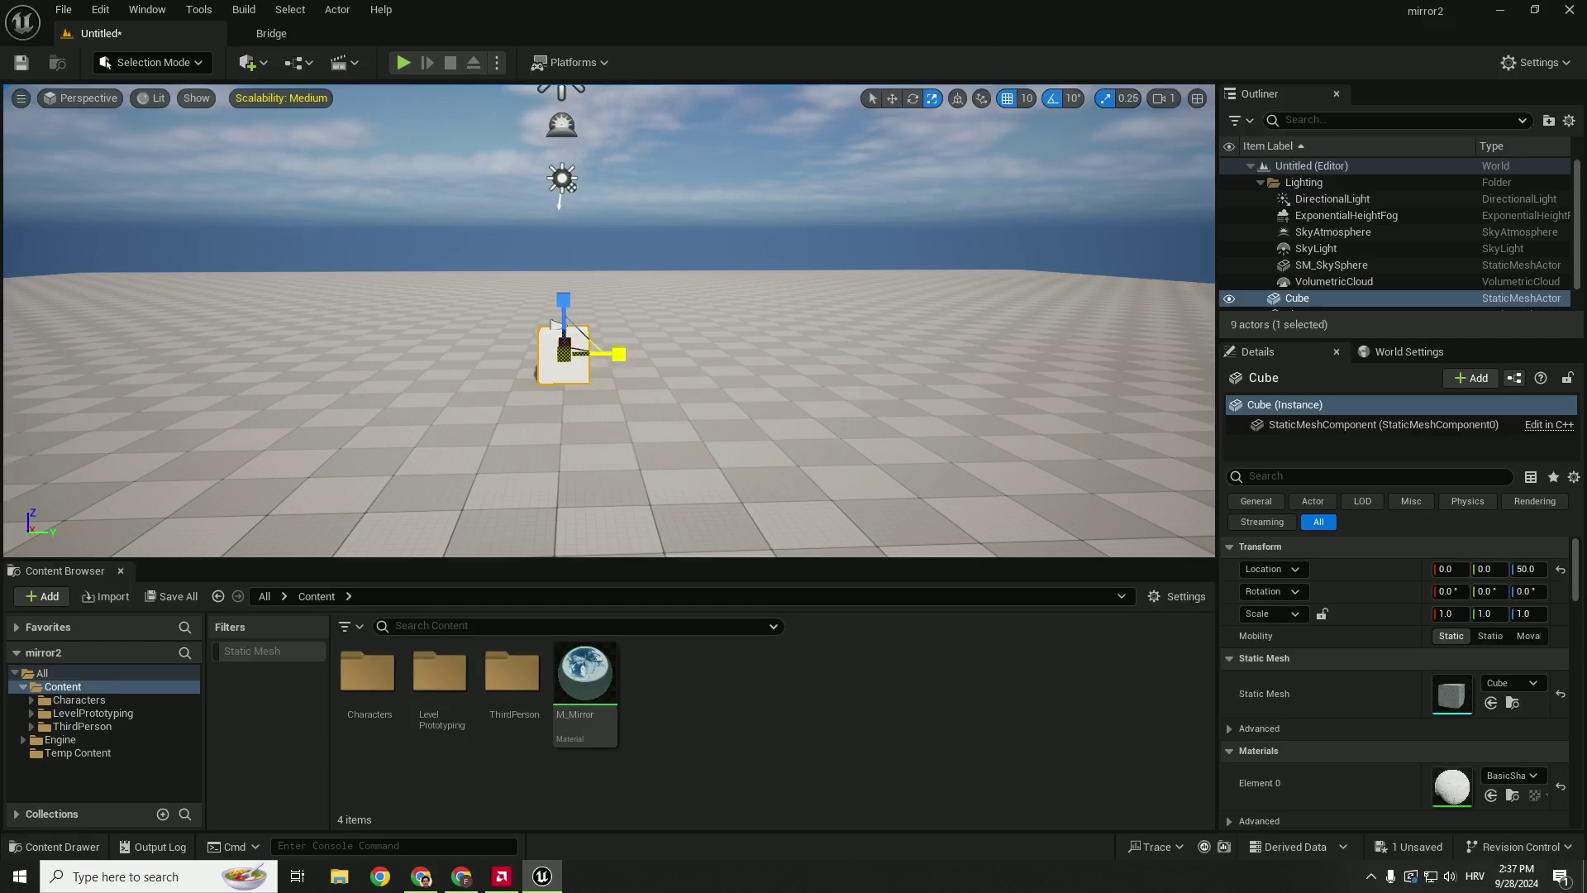
{"action": "left_click_drag", "start_coordinate": [619, 354], "coordinate": [719, 354]}
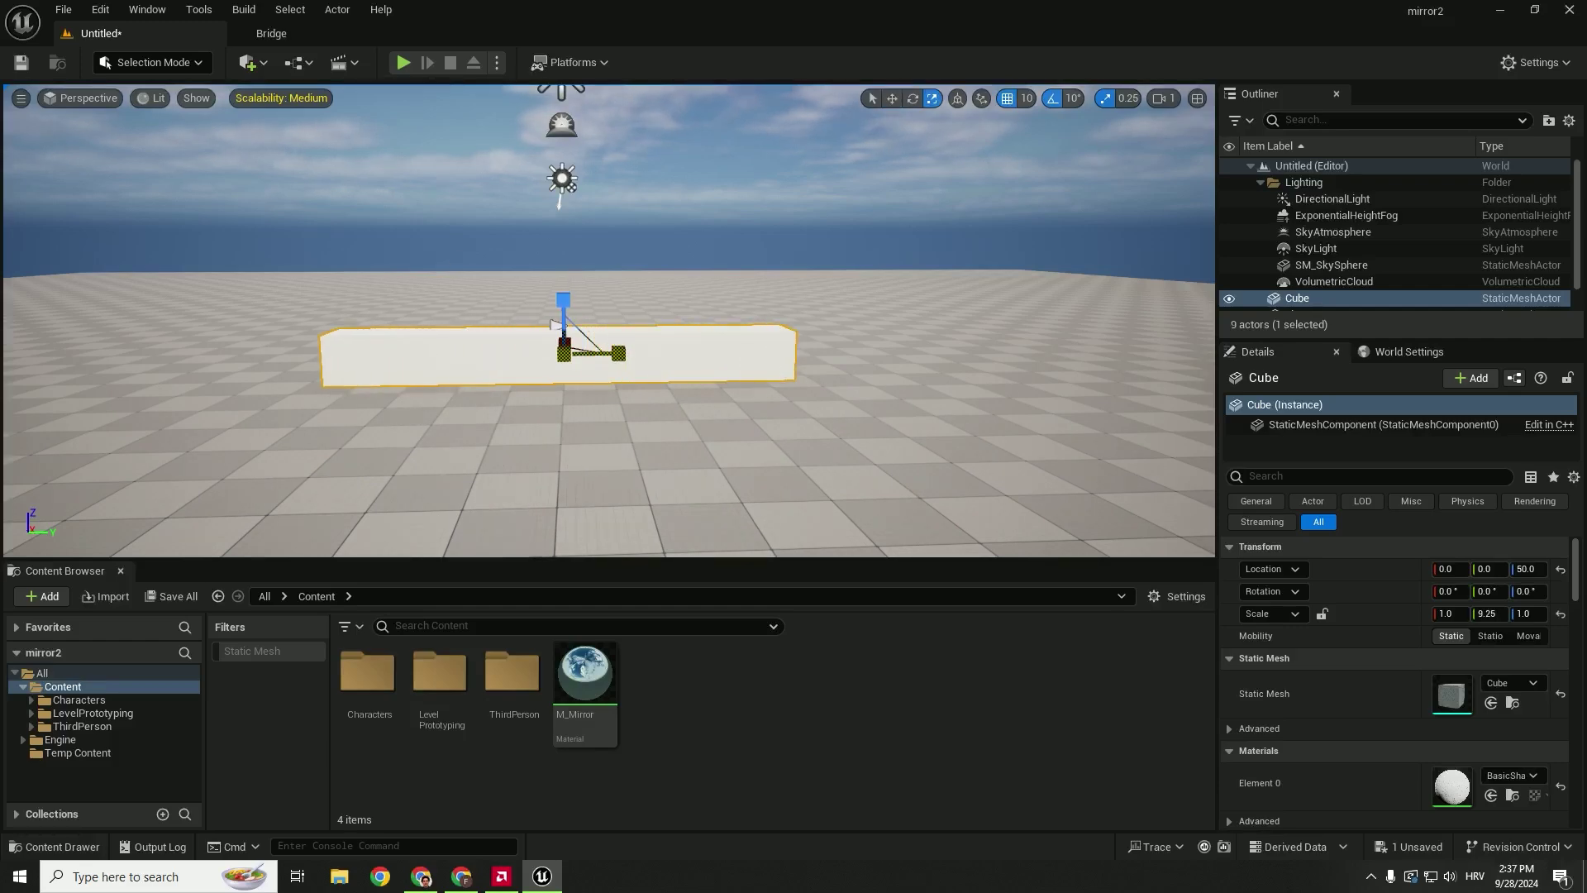
{"action": "left_click_drag", "start_coordinate": [563, 299], "coordinate": [562, 99]}
{"action": "key", "text": "w"}
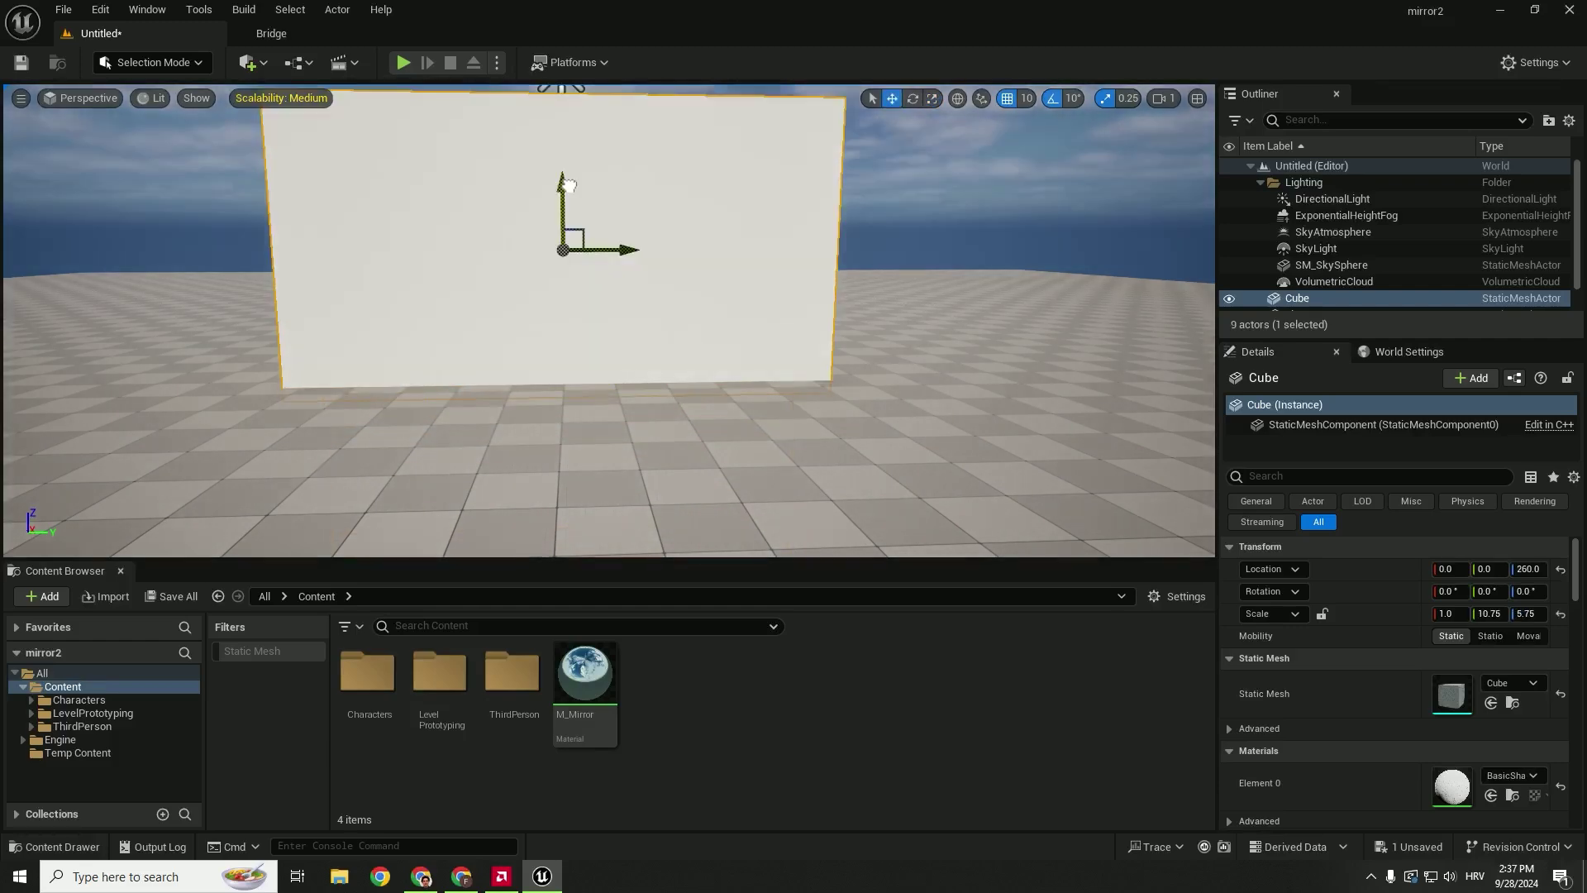
{"action": "mouse_move", "coordinate": [570, 178]}
{"action": "left_mouse_down"}
{"action": "mouse_move", "coordinate": [577, 146]}
{"action": "mouse_move", "coordinate": [576, 175]}
{"action": "left_mouse_up"}
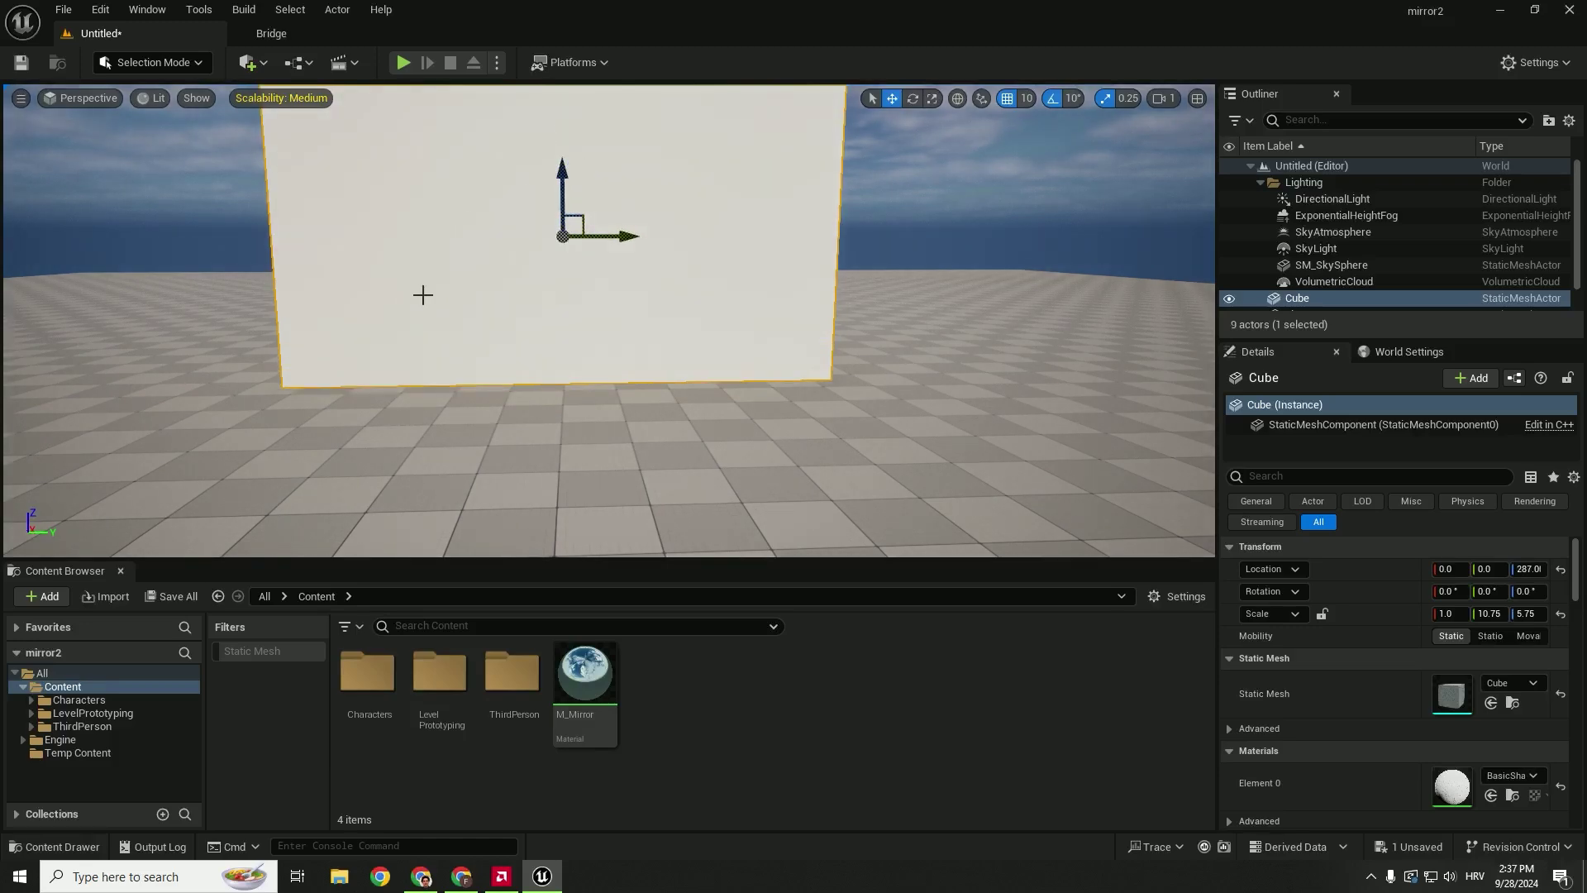
Reduce the wall's thickness by scaling the cube down along X into a thin panel
{"action": "right_click_drag", "start_coordinate": [423, 295], "coordinate": [500, 274]}
{"action": "key", "text": "r"}
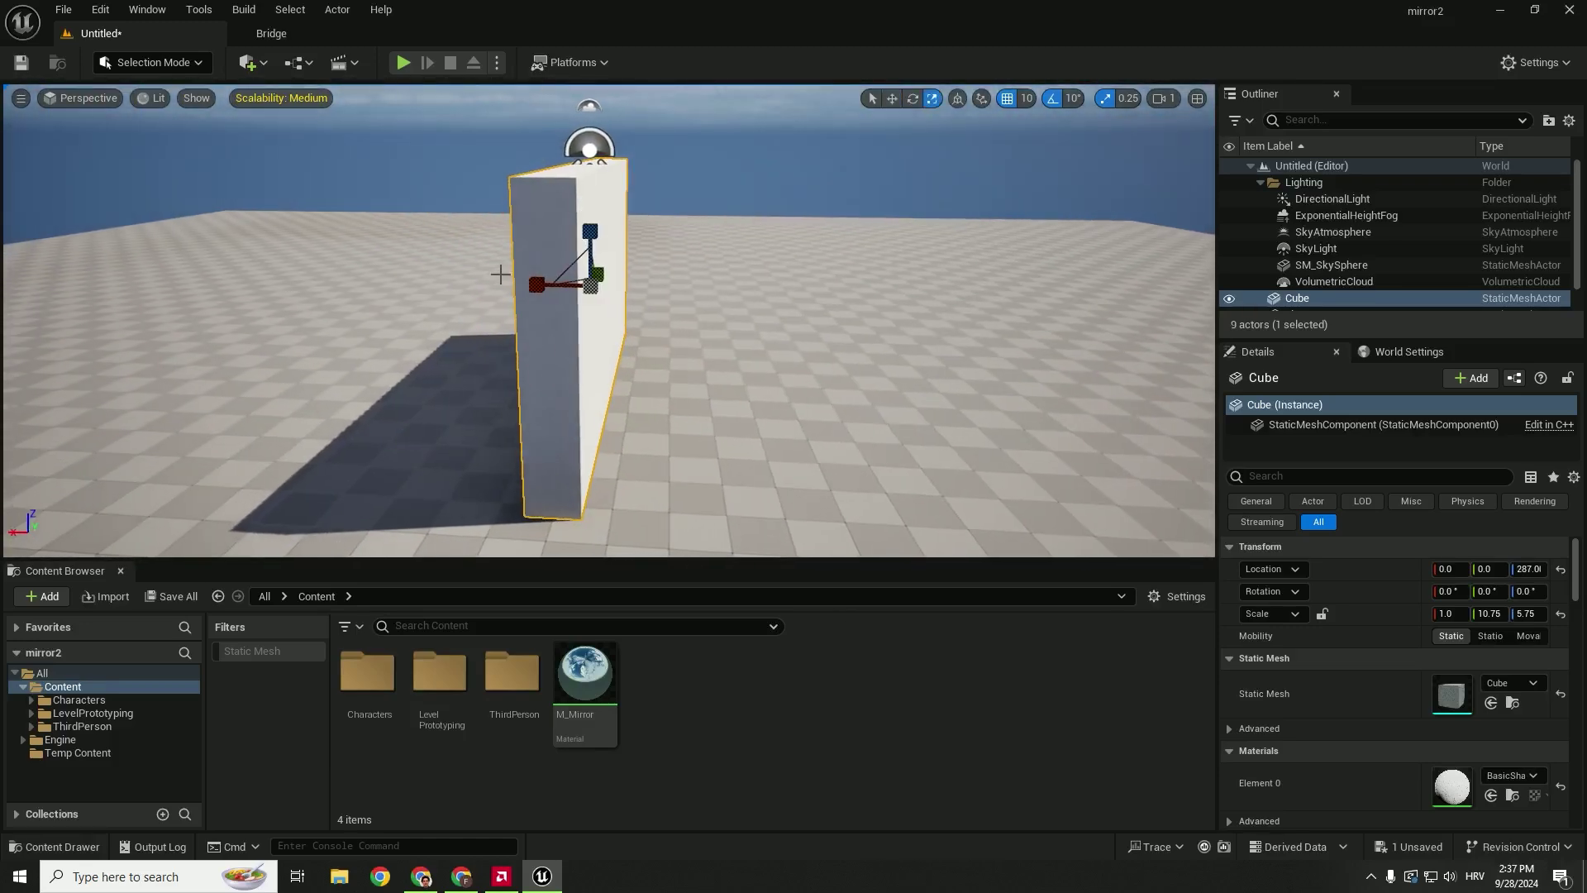
{"action": "left_click_drag", "start_coordinate": [536, 284], "coordinate": [568, 286]}
{"action": "left_click", "coordinate": [496, 289]}
{"action": "right_click_drag", "start_coordinate": [496, 289], "coordinate": [471, 289]}
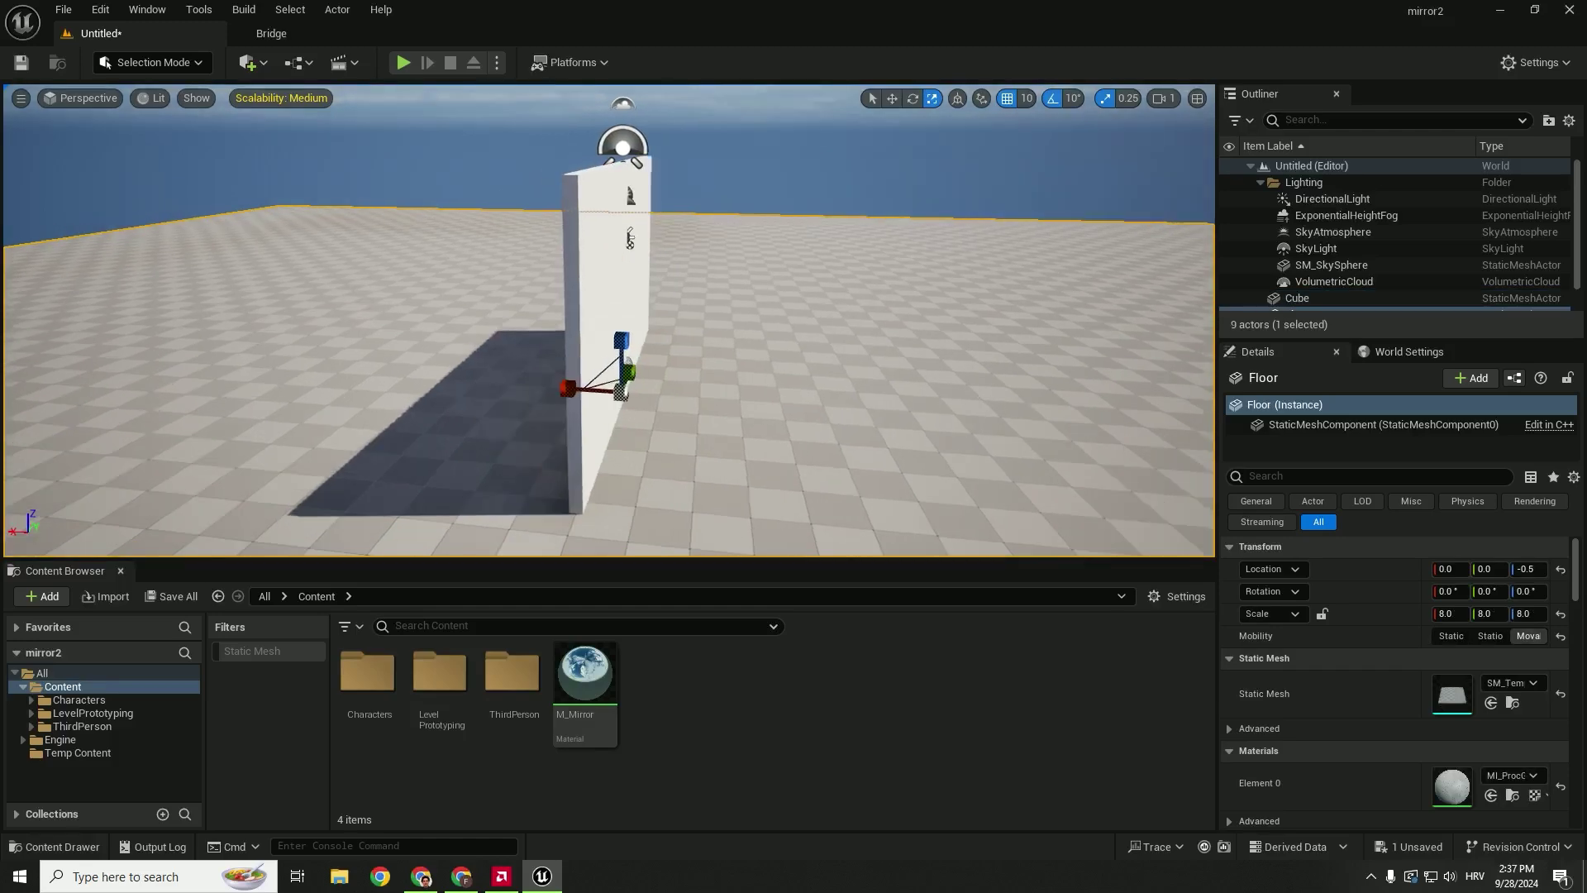
Apply the M_Mirror material to the front face of the wall panel
{"action": "mouse_move", "coordinate": [744, 276]}
{"action": "right_mouse_down"}
{"action": "mouse_move", "coordinate": [785, 285]}
{"action": "mouse_move", "coordinate": [711, 277]}
{"action": "mouse_move", "coordinate": [744, 276]}
{"action": "right_mouse_up"}
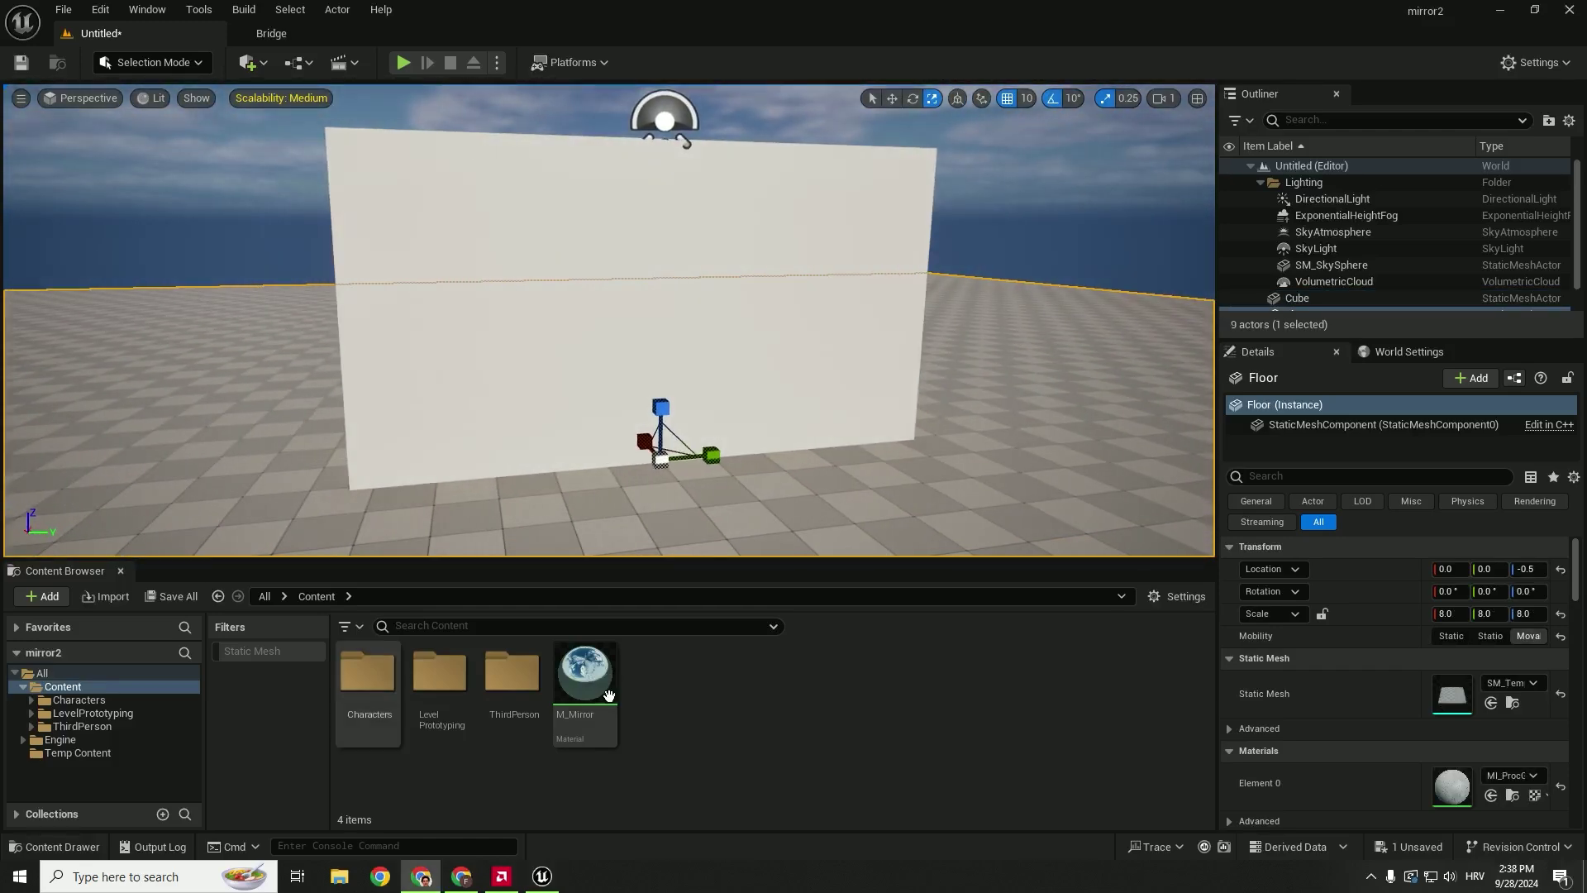
{"action": "left_click_drag", "start_coordinate": [608, 695], "coordinate": [547, 220]}
{"action": "mouse_move", "coordinate": [710, 326]}
{"action": "right_mouse_down"}
{"action": "mouse_move", "coordinate": [732, 327]}
{"action": "mouse_move", "coordinate": [678, 329]}
{"action": "mouse_move", "coordinate": [752, 324]}
{"action": "mouse_move", "coordinate": [713, 329]}
{"action": "right_mouse_up"}
{"action": "key", "text": "s"}
{"action": "key", "text": "w"}
{"action": "key", "text": "s"}
{"action": "key", "text": "w"}
{"action": "key", "text": "s"}
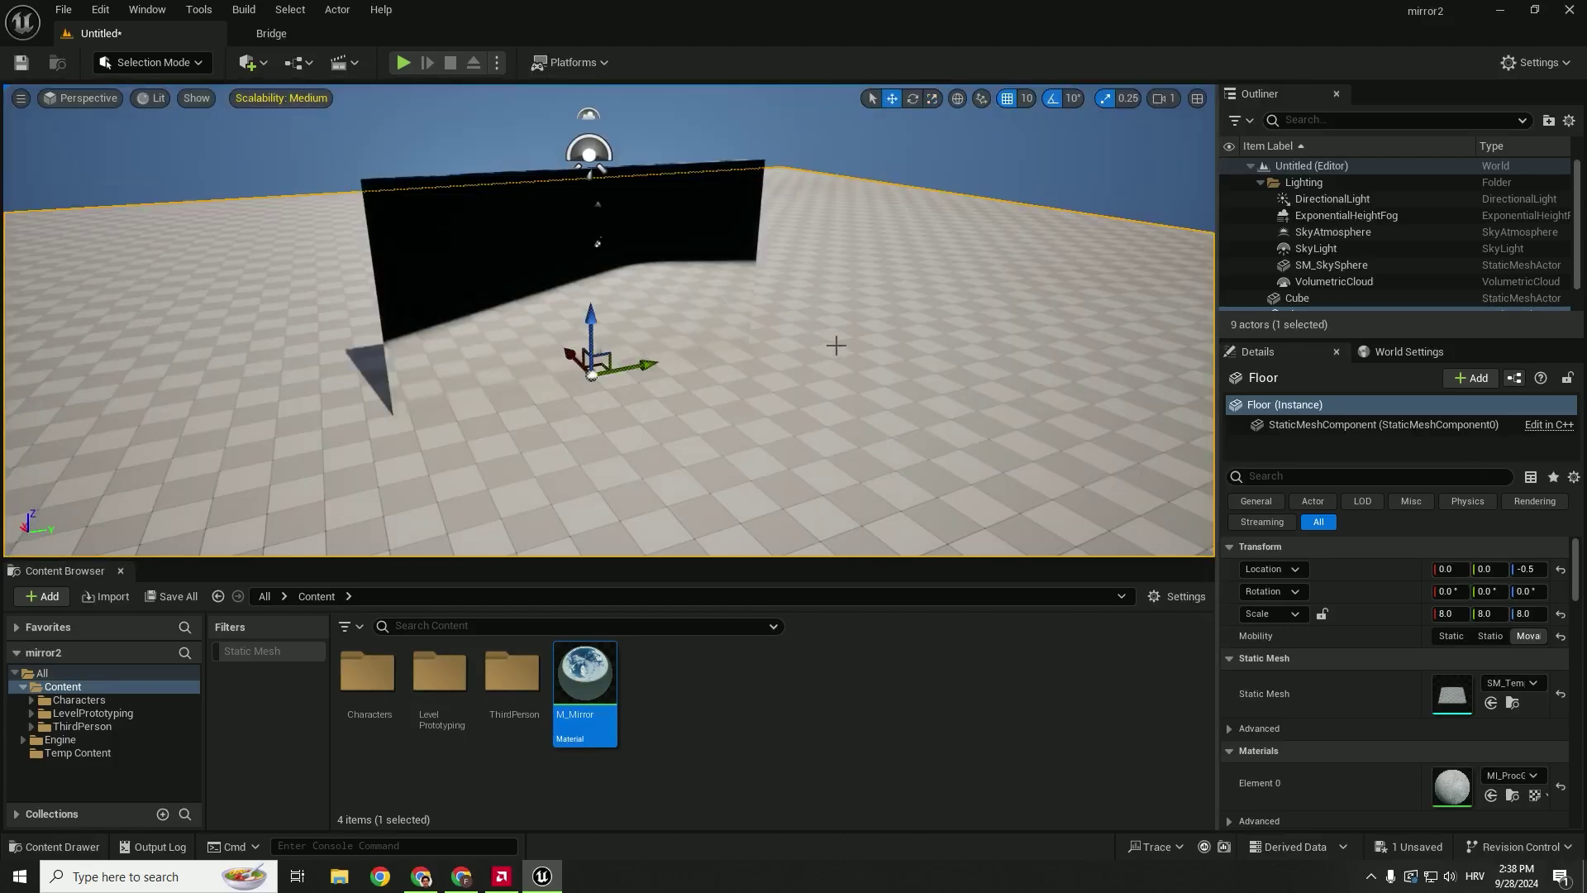
Find the Planar Reflection actor and place it on the floor in front of the wall panel
{"action": "right_click_drag", "start_coordinate": [836, 346], "coordinate": [838, 341]}
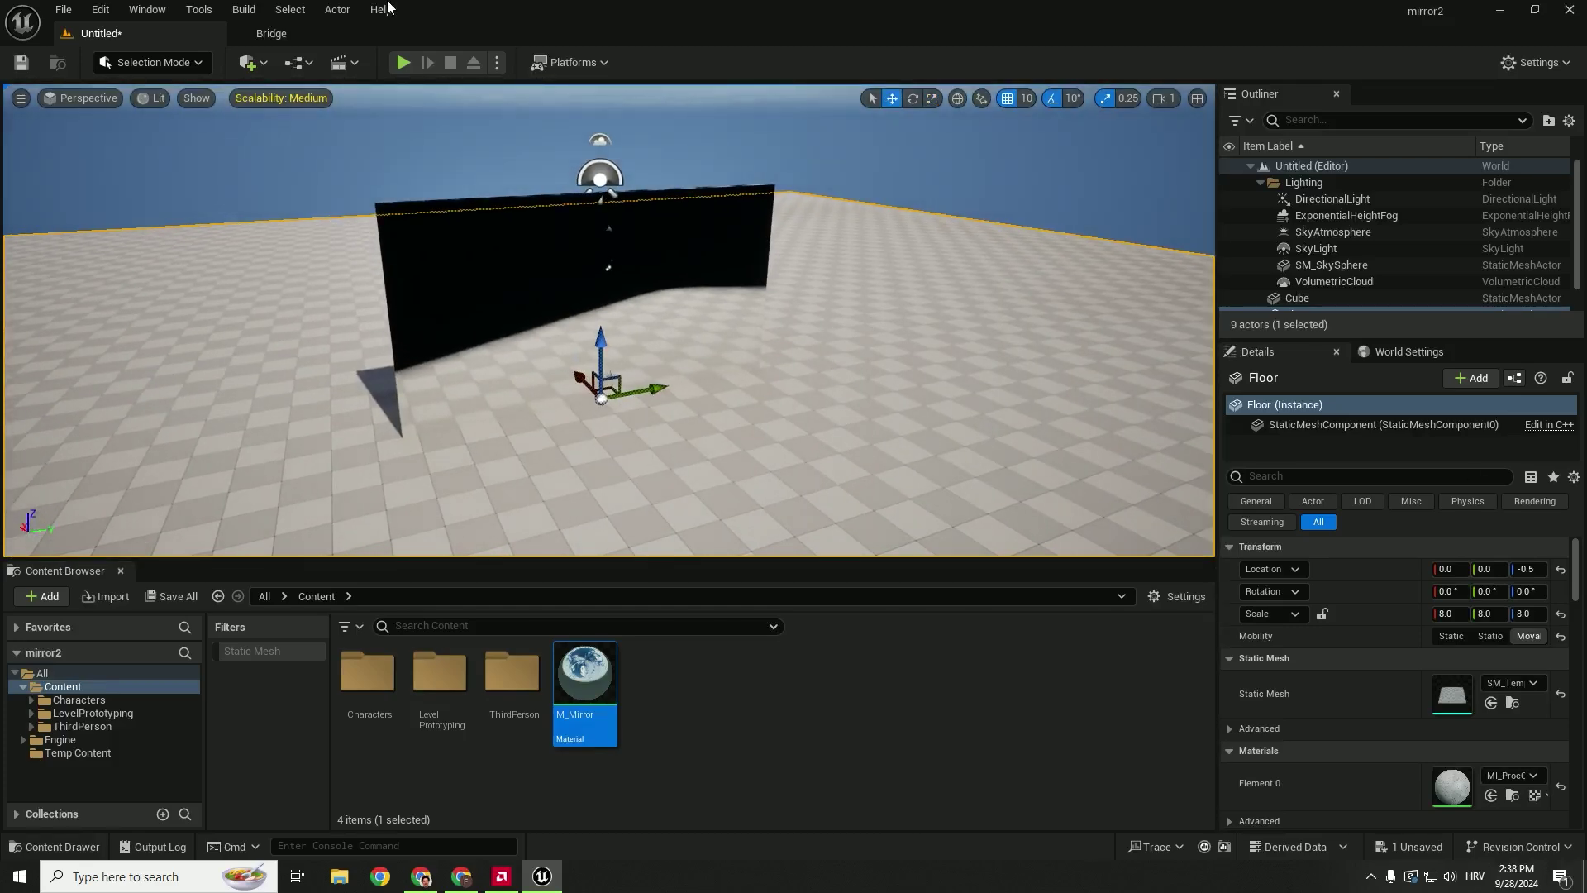
{"action": "left_click", "coordinate": [265, 66]}
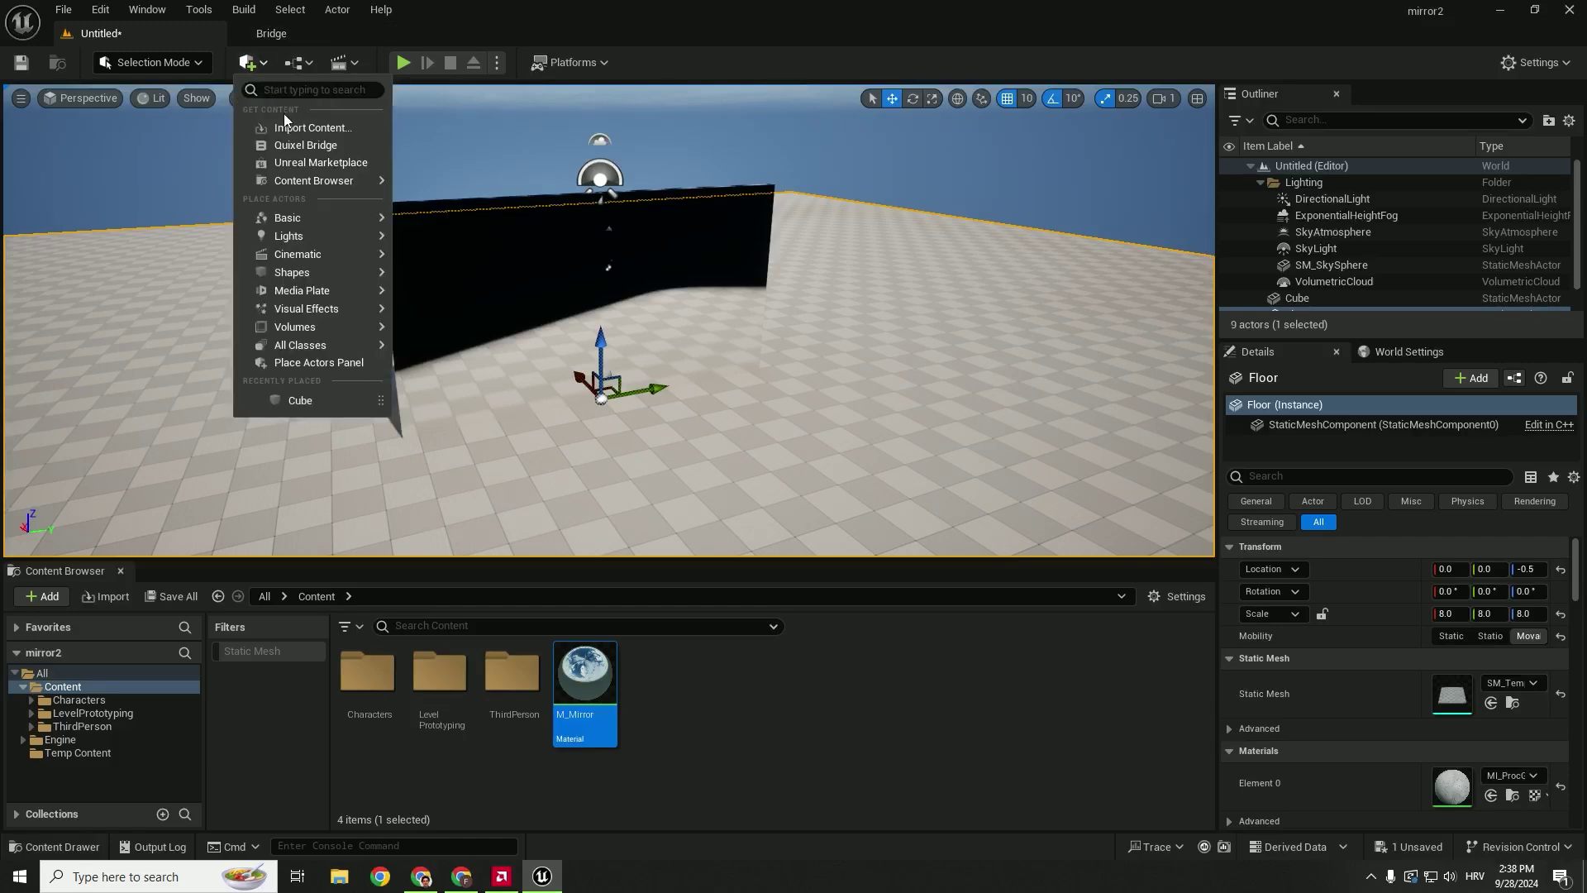
{"action": "type", "text": "planar"}
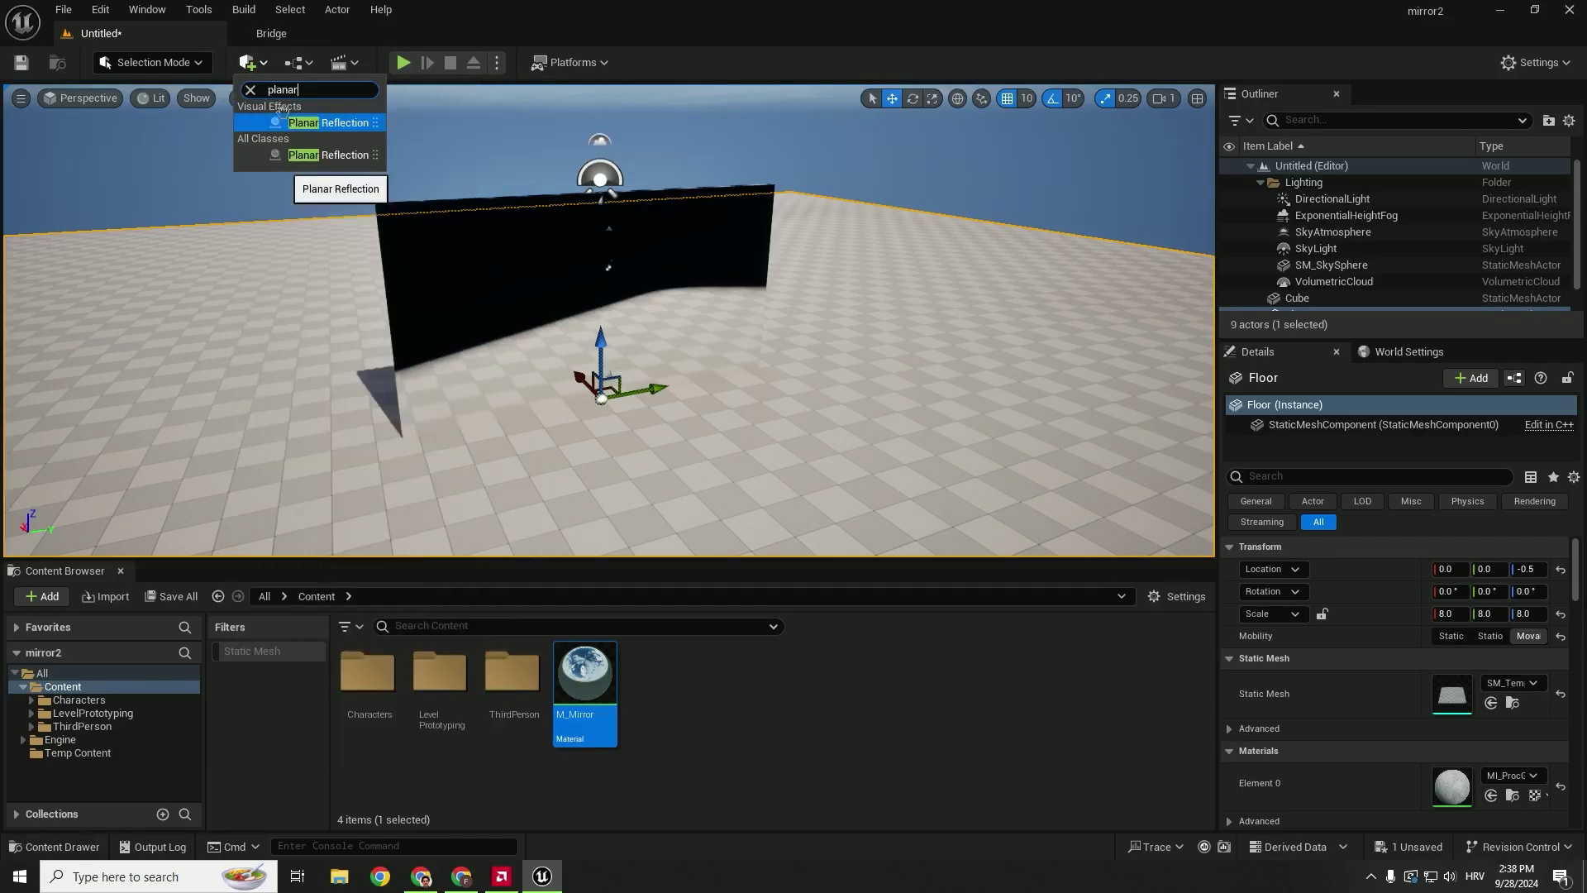
{"action": "left_click_drag", "start_coordinate": [290, 122], "coordinate": [604, 368]}
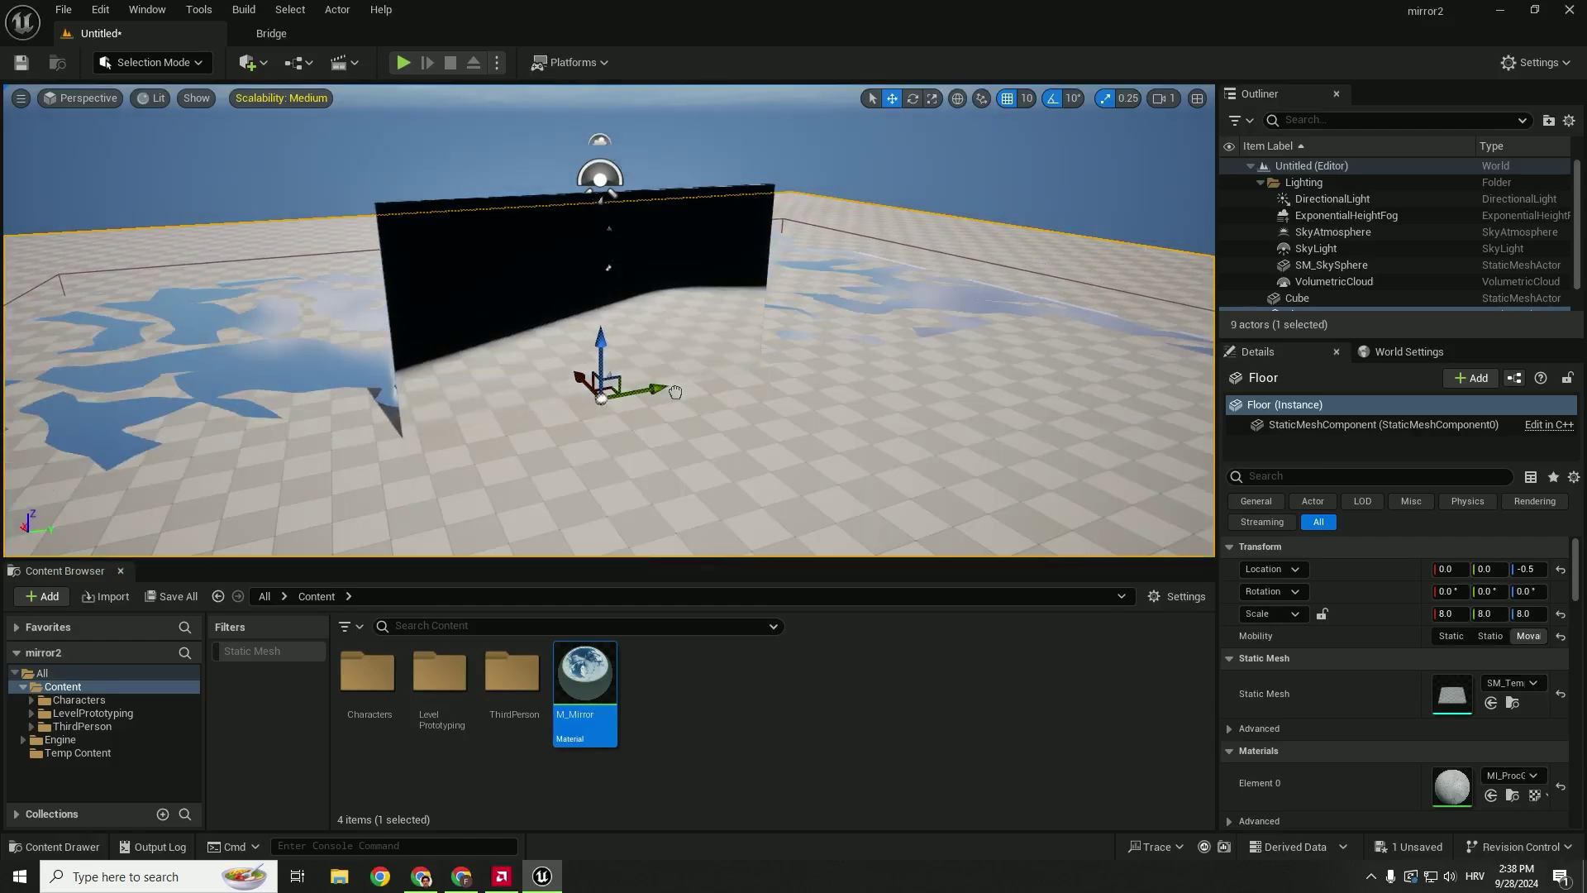
Rotate the planar reflection 90° so it stands upright, and align it with the wall panel's front face
{"action": "key", "text": "e"}
{"action": "left_click_drag", "start_coordinate": [604, 219], "coordinate": [650, 351]}
{"action": "key", "text": "w"}
Play the level from a floor spot near the mirror and turn the character toward it to check the reflection
{"action": "right_click", "coordinate": [787, 312]}
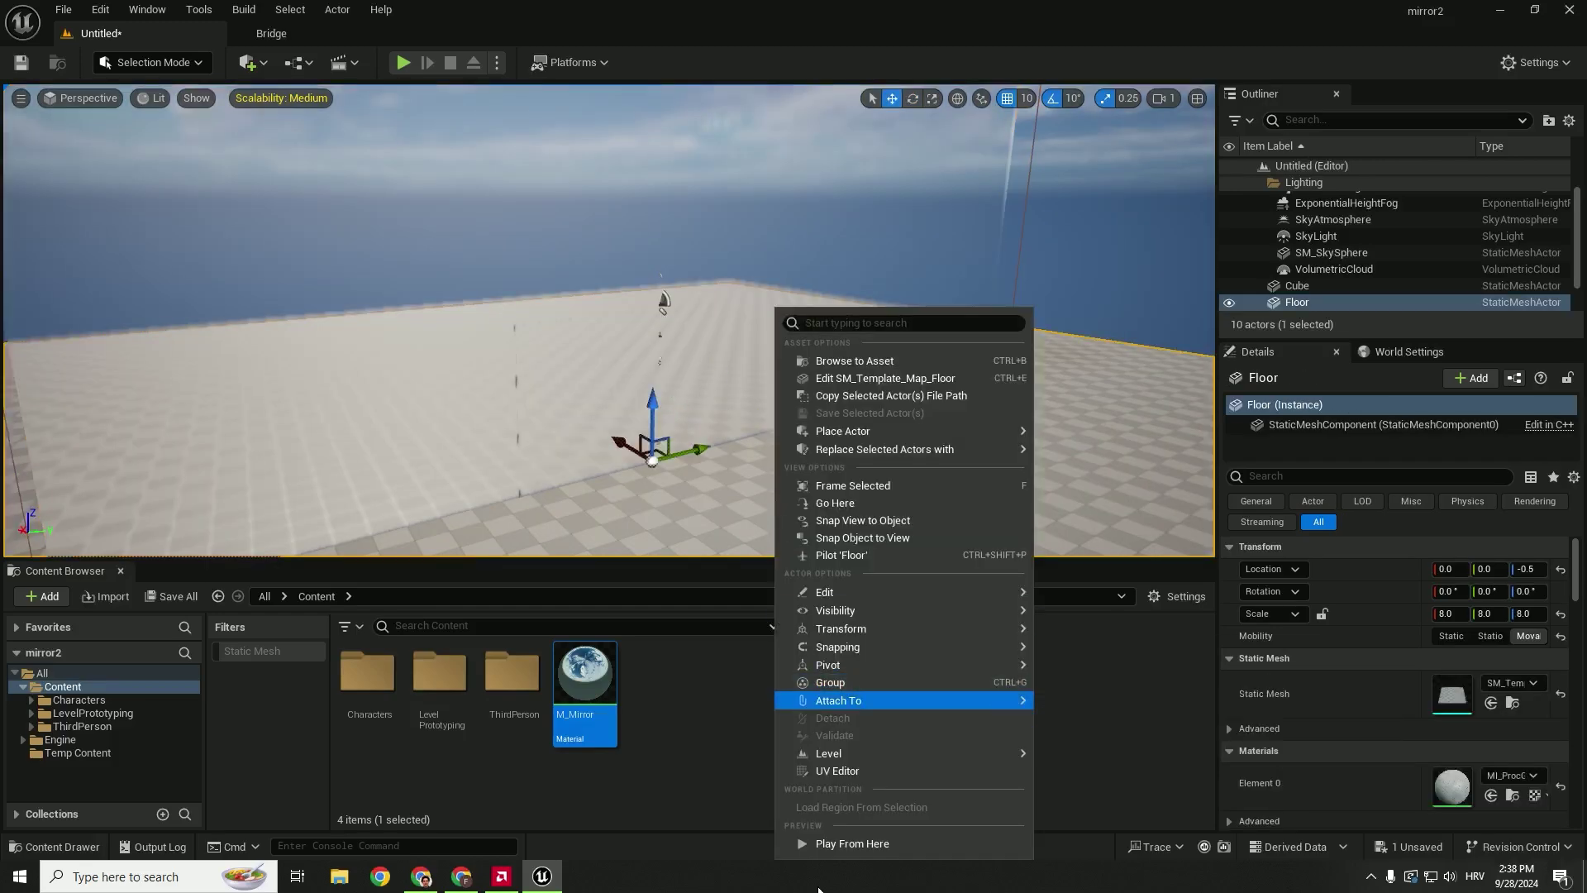
{"action": "left_click", "coordinate": [818, 839]}
{"action": "key", "text": "a"}
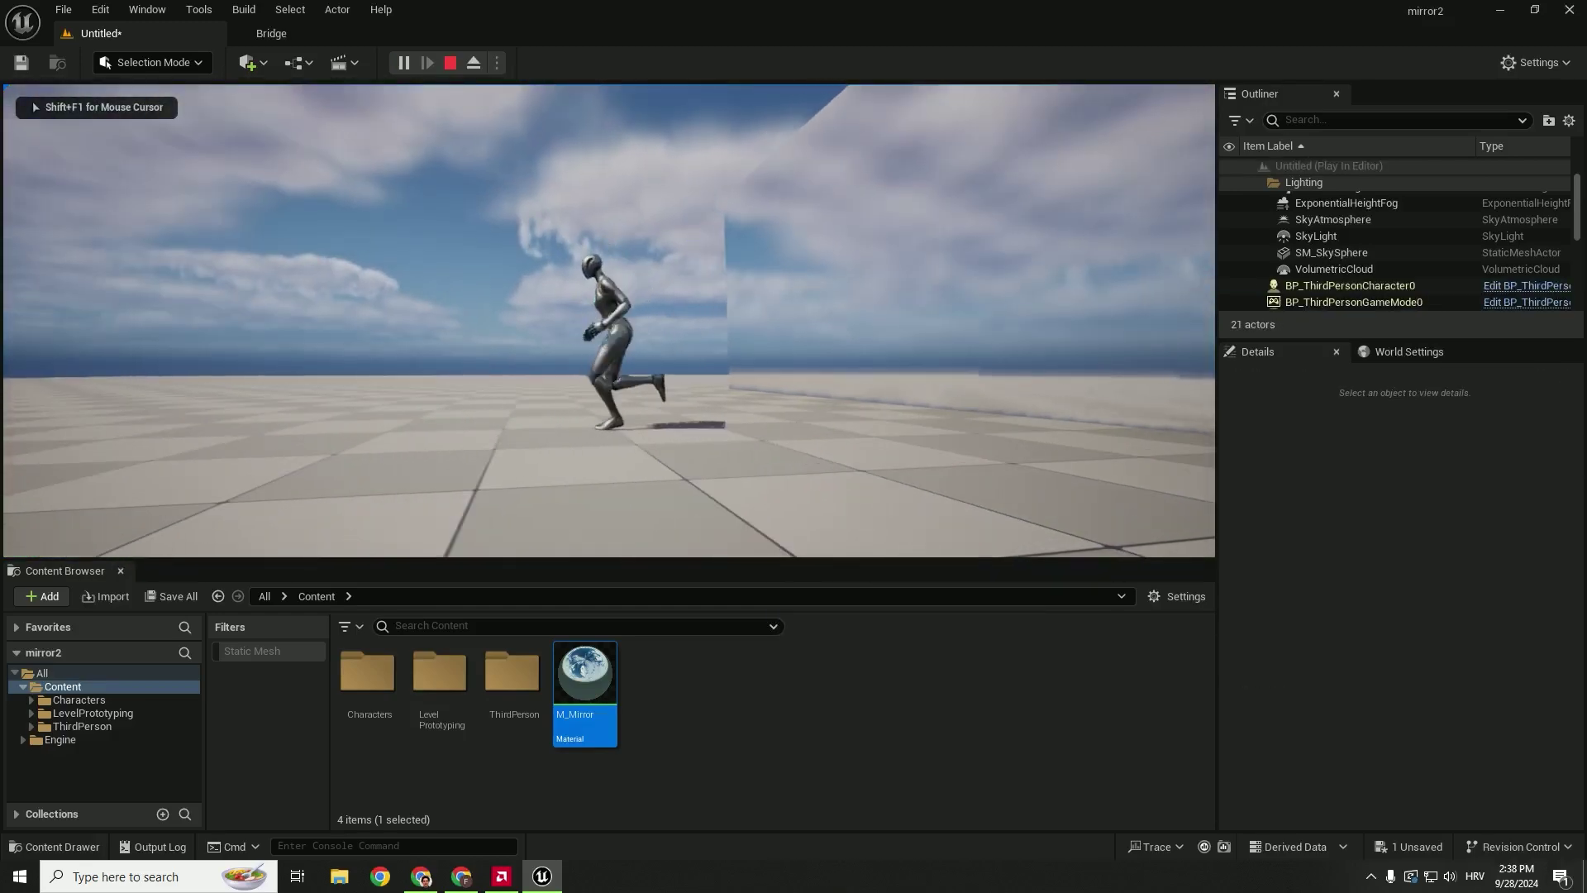
{"action": "key", "text": "w"}
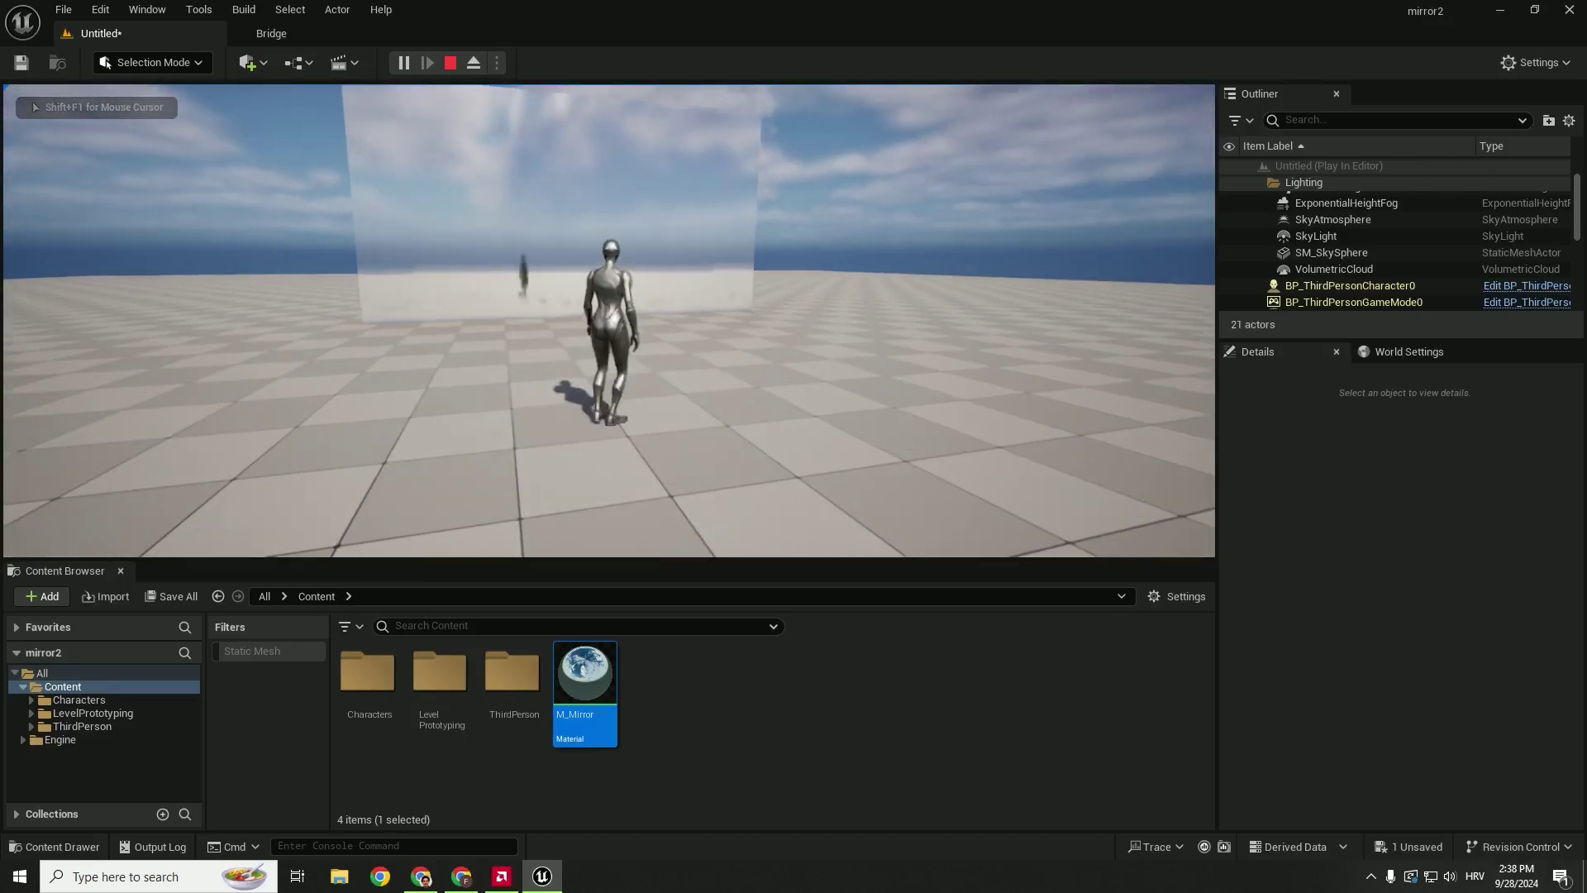
{"action": "key", "text": "Escape"}
Play the level again and run the character close along the mirror to inspect its reflection up close
{"action": "mouse_move", "coordinate": [612, 322]}
{"action": "right_mouse_down"}
{"action": "mouse_move", "coordinate": [644, 256]}
{"action": "mouse_move", "coordinate": [612, 330]}
{"action": "right_mouse_up"}
{"action": "key", "text": "alt+p"}
{"action": "key", "text": "a"}
{"action": "key", "text": "w"}
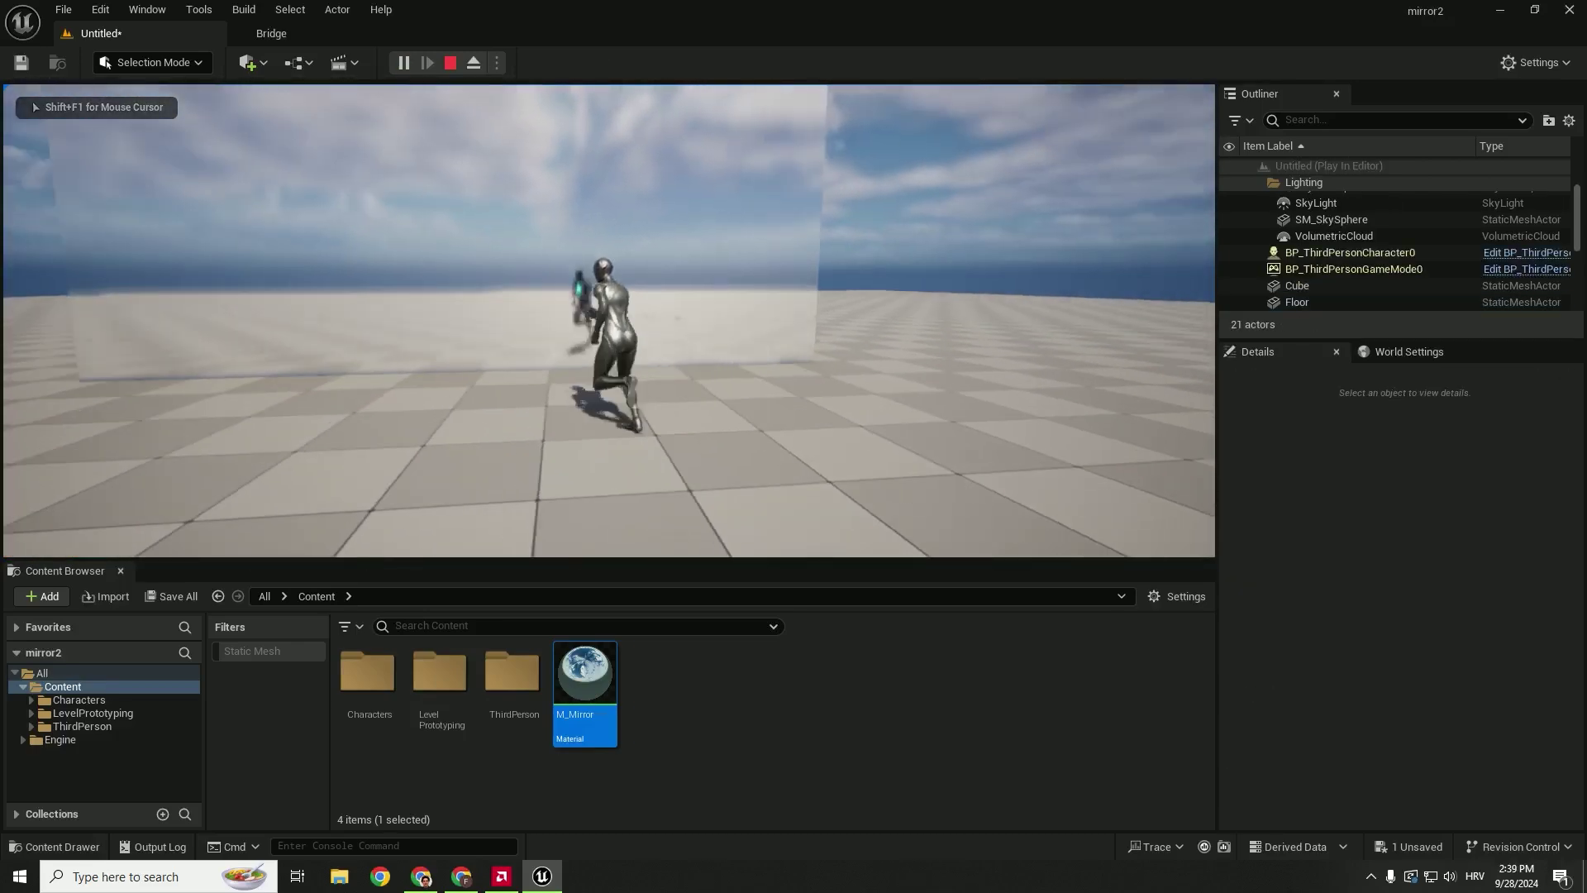
{"action": "key", "text": "a"}
{"action": "key", "text": "w"}
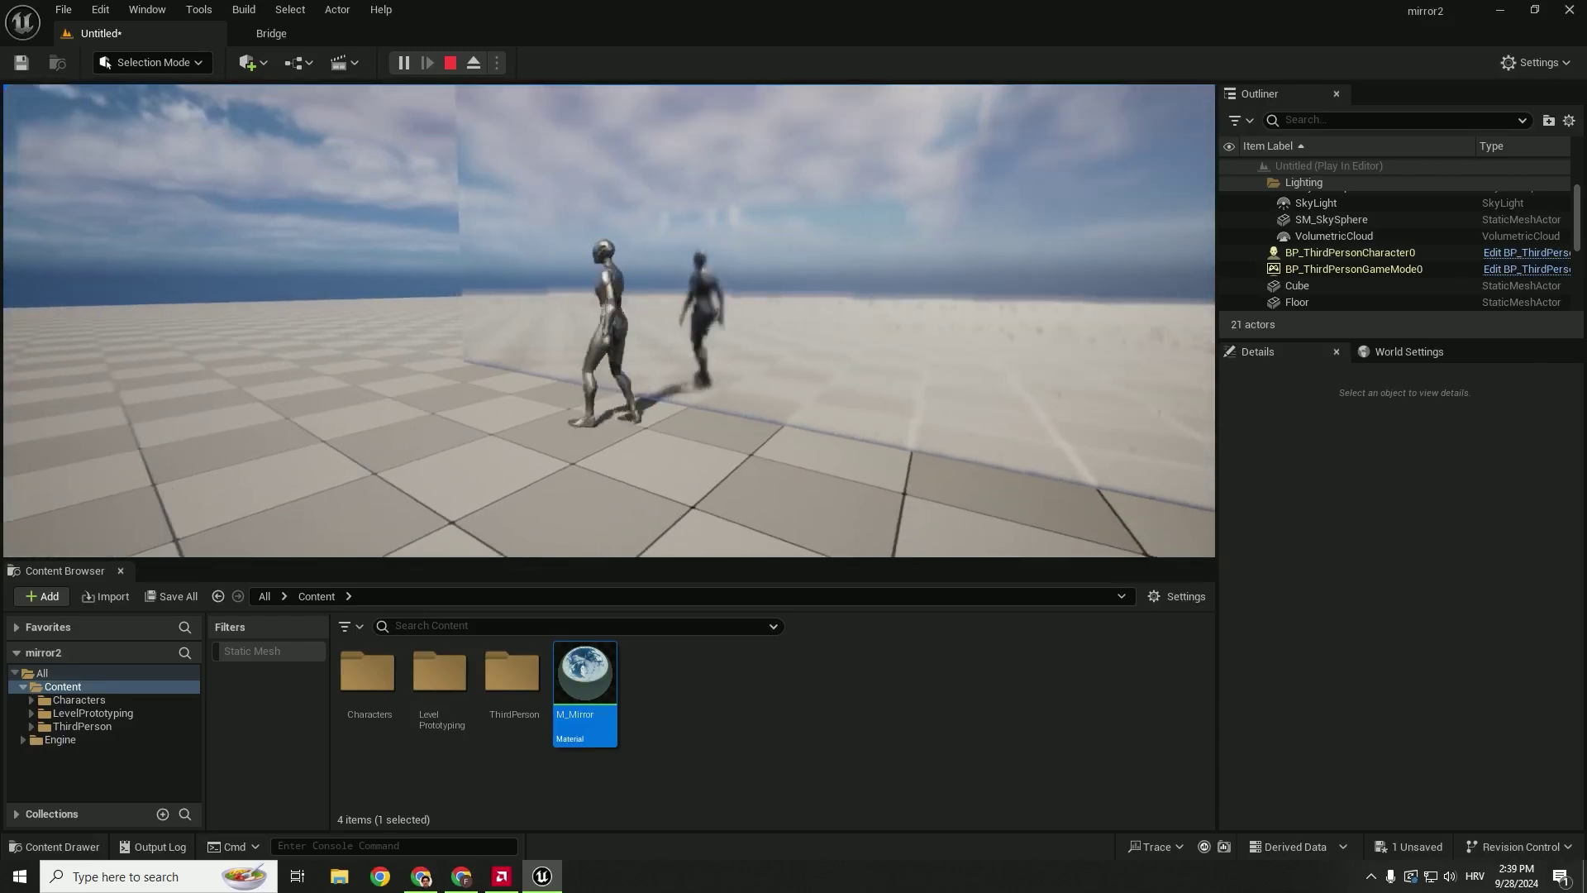
{"action": "key", "text": "Escape"}
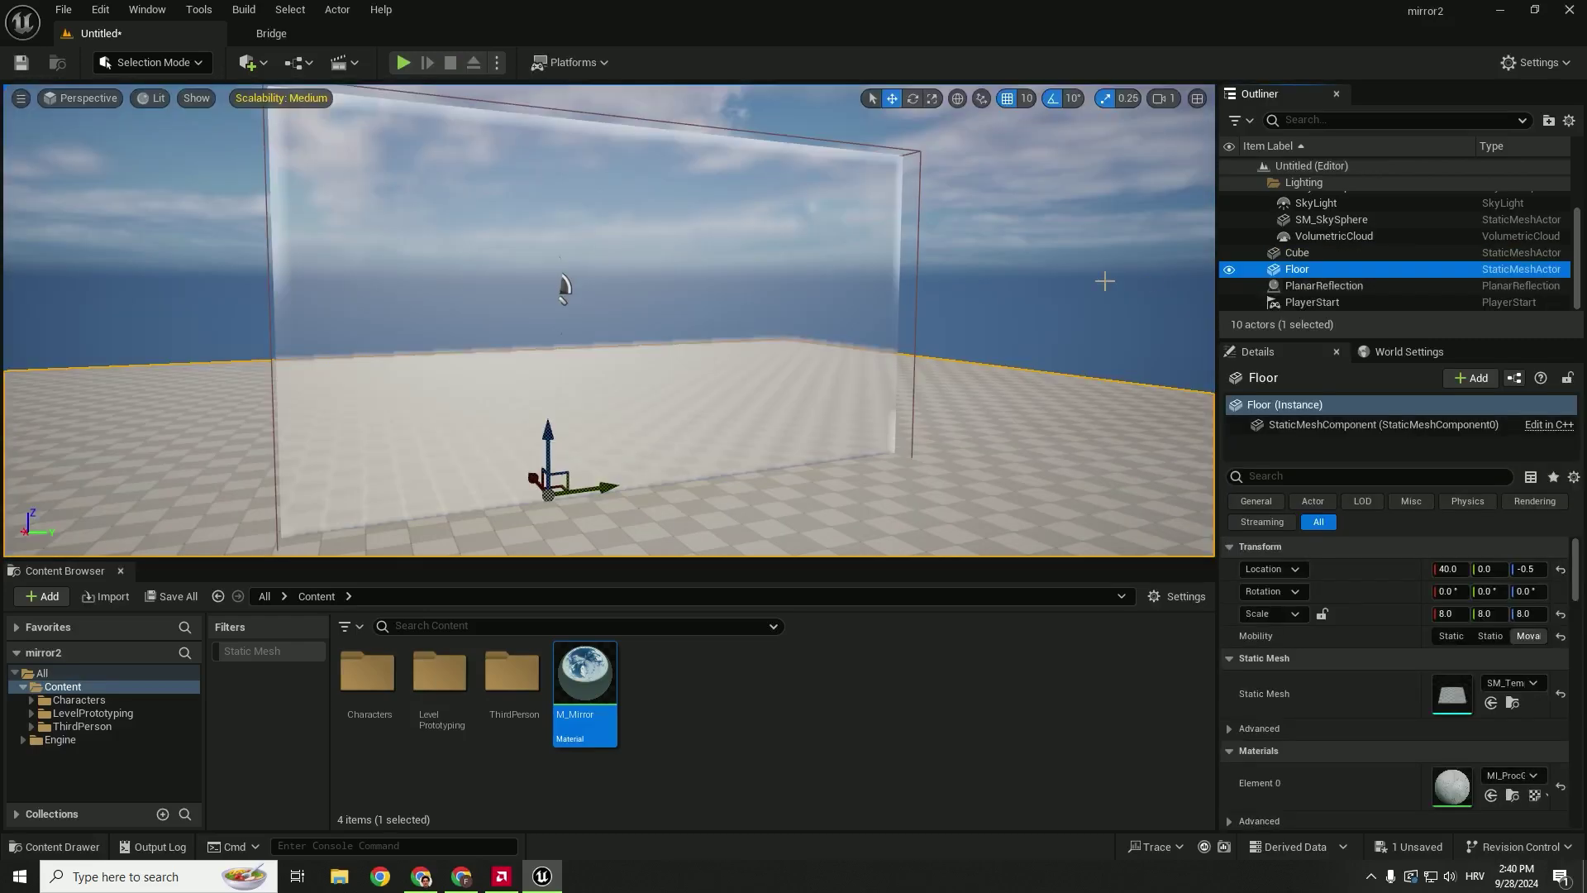
For the planar reflection, set normal distortion strength and prefilter roughness to 0, plane fadeout start to 0 and fadeout end to 200
{"action": "left_click", "coordinate": [1321, 286]}
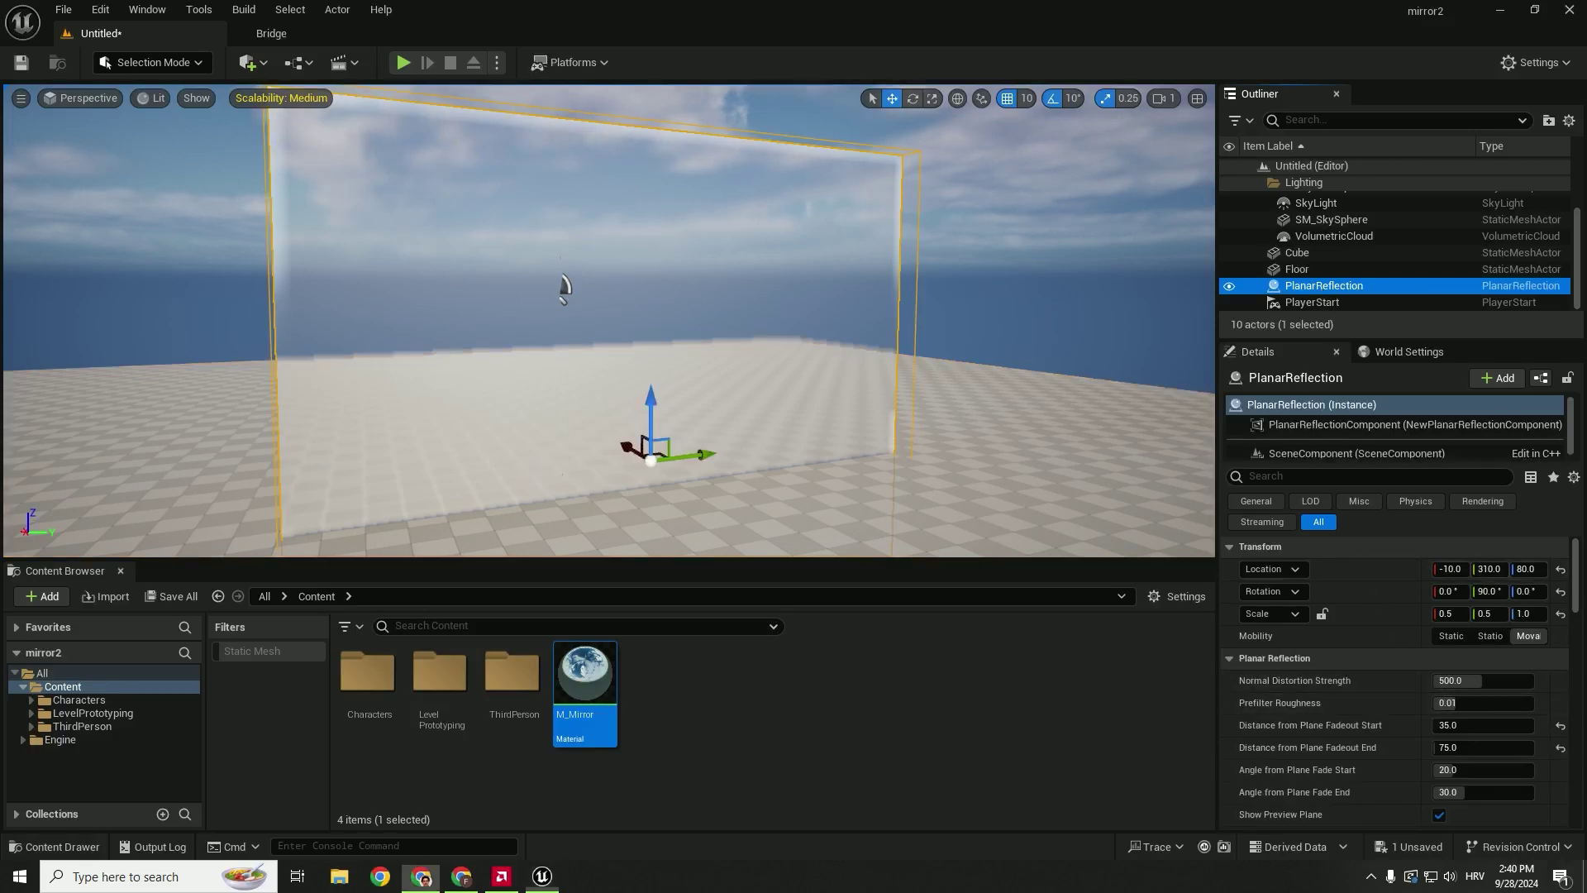
{"action": "left_click", "coordinate": [1488, 680]}
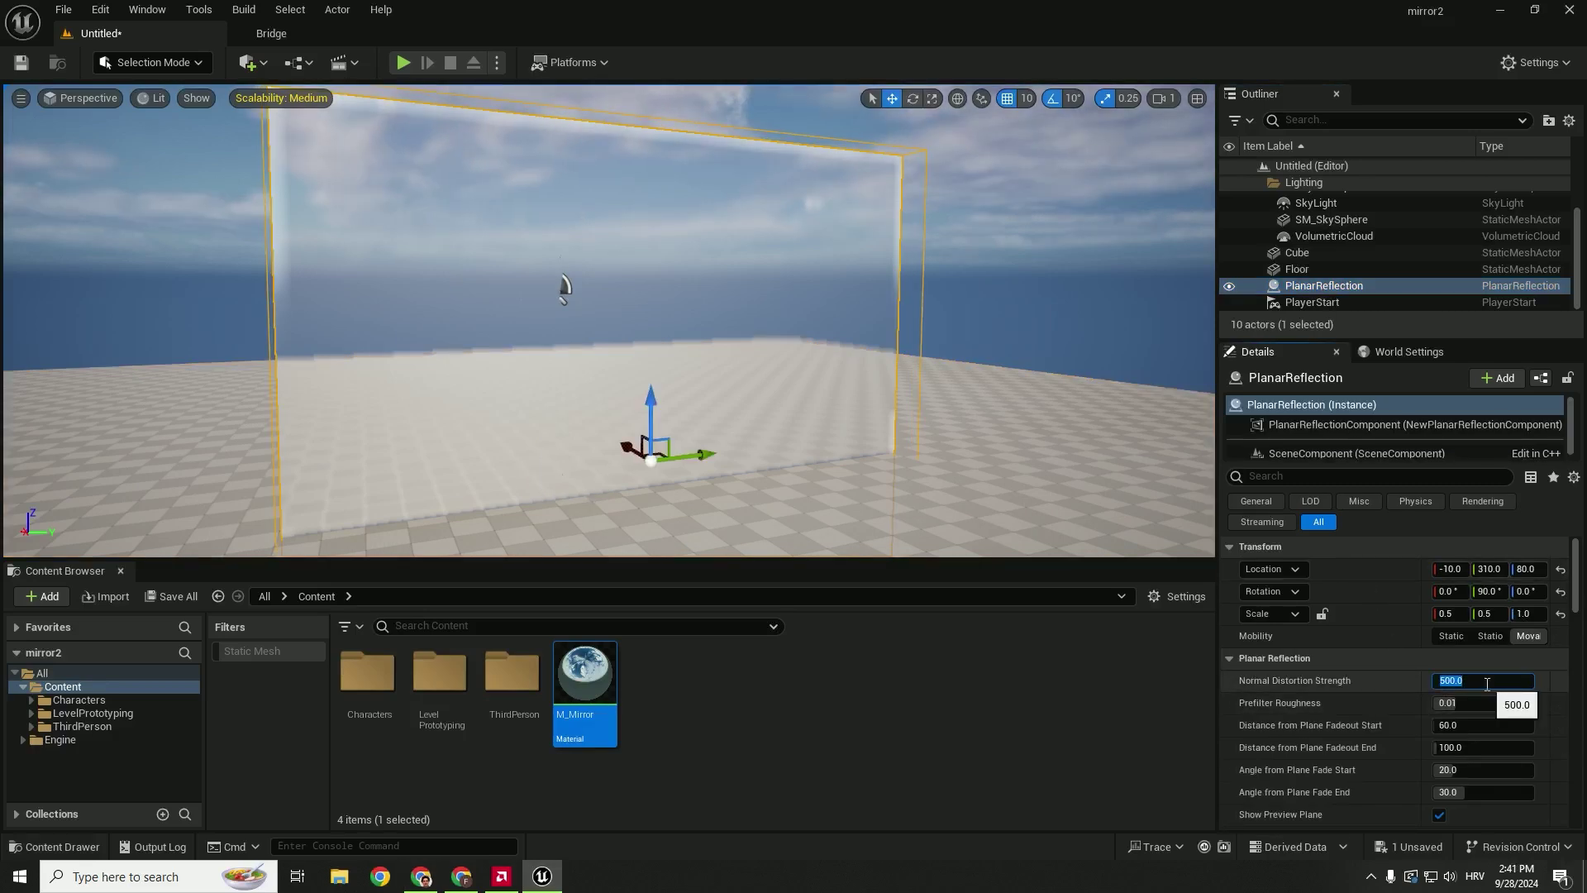
{"action": "key", "text": "Tab"}
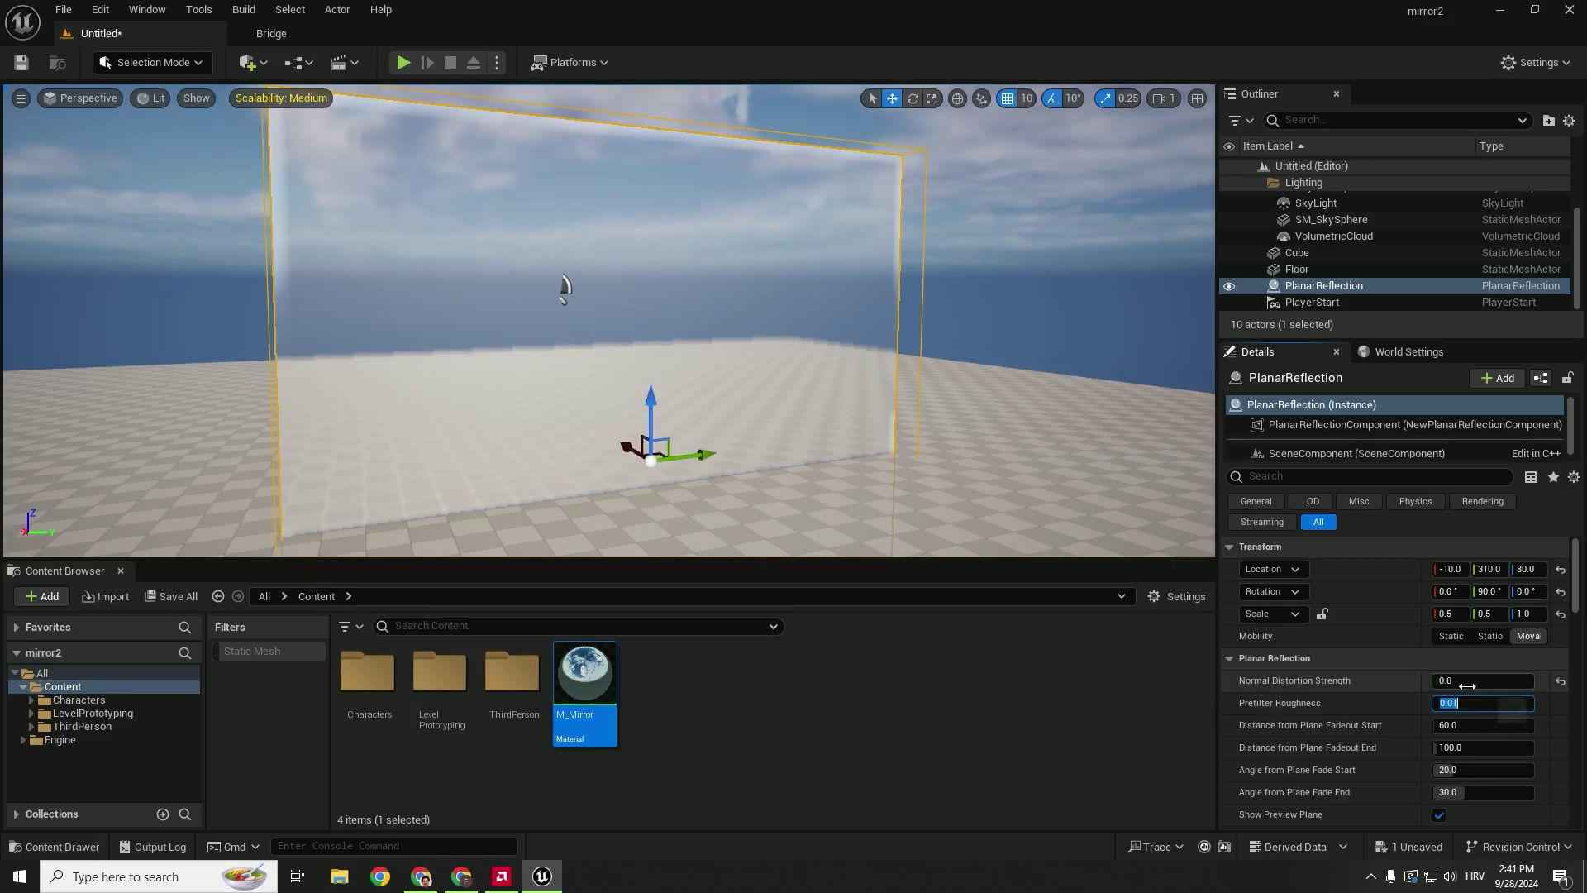
{"action": "type", "text": "0"}
{"action": "key", "text": "Tab"}
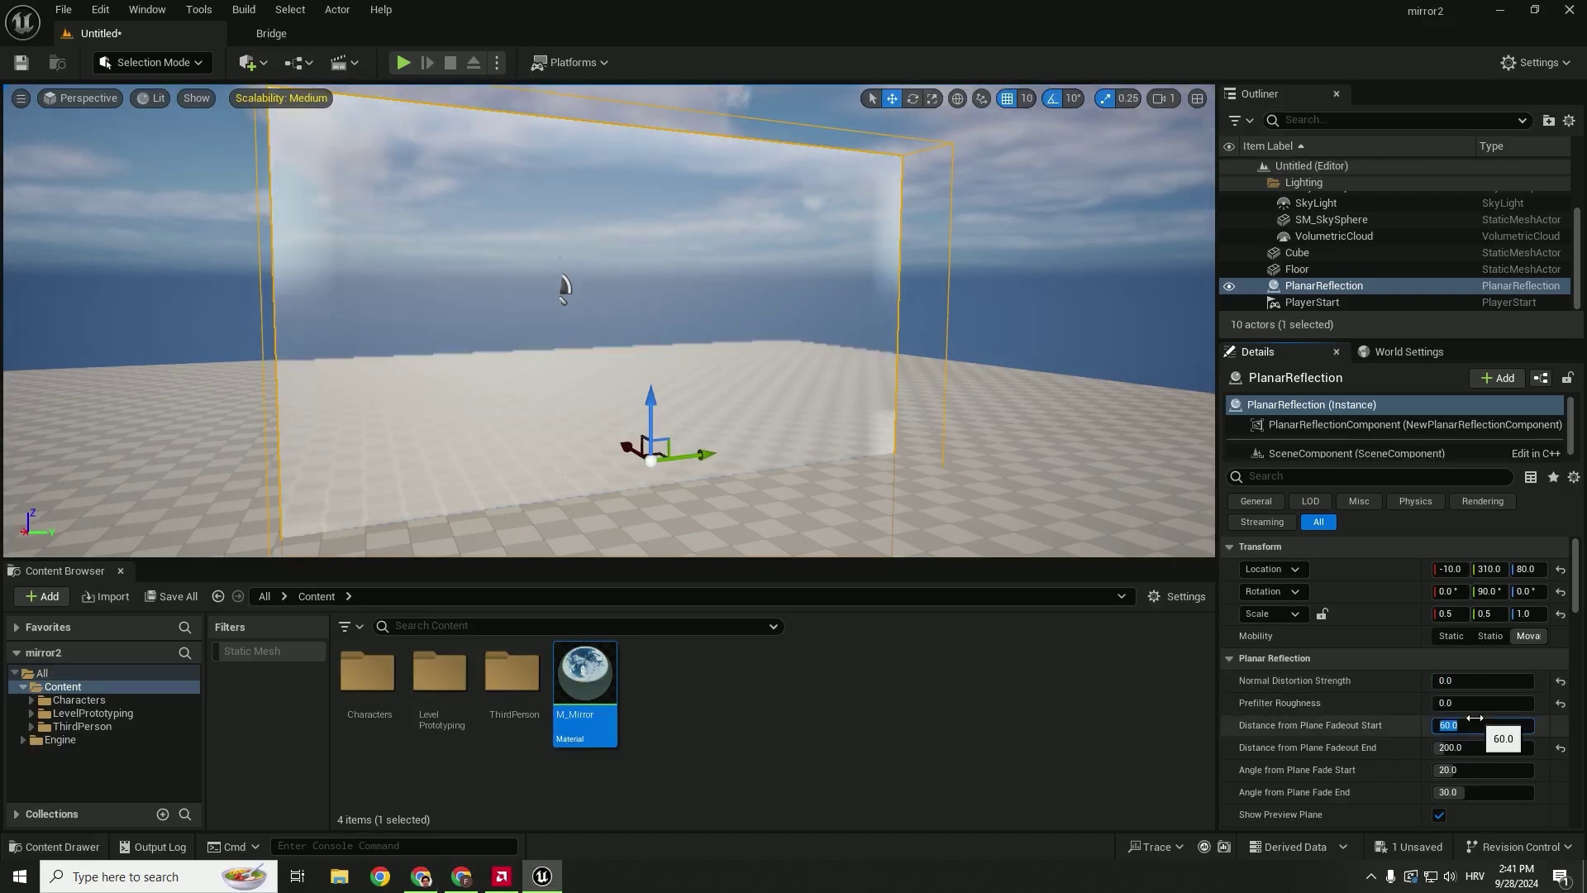
{"action": "key", "text": "Return"}
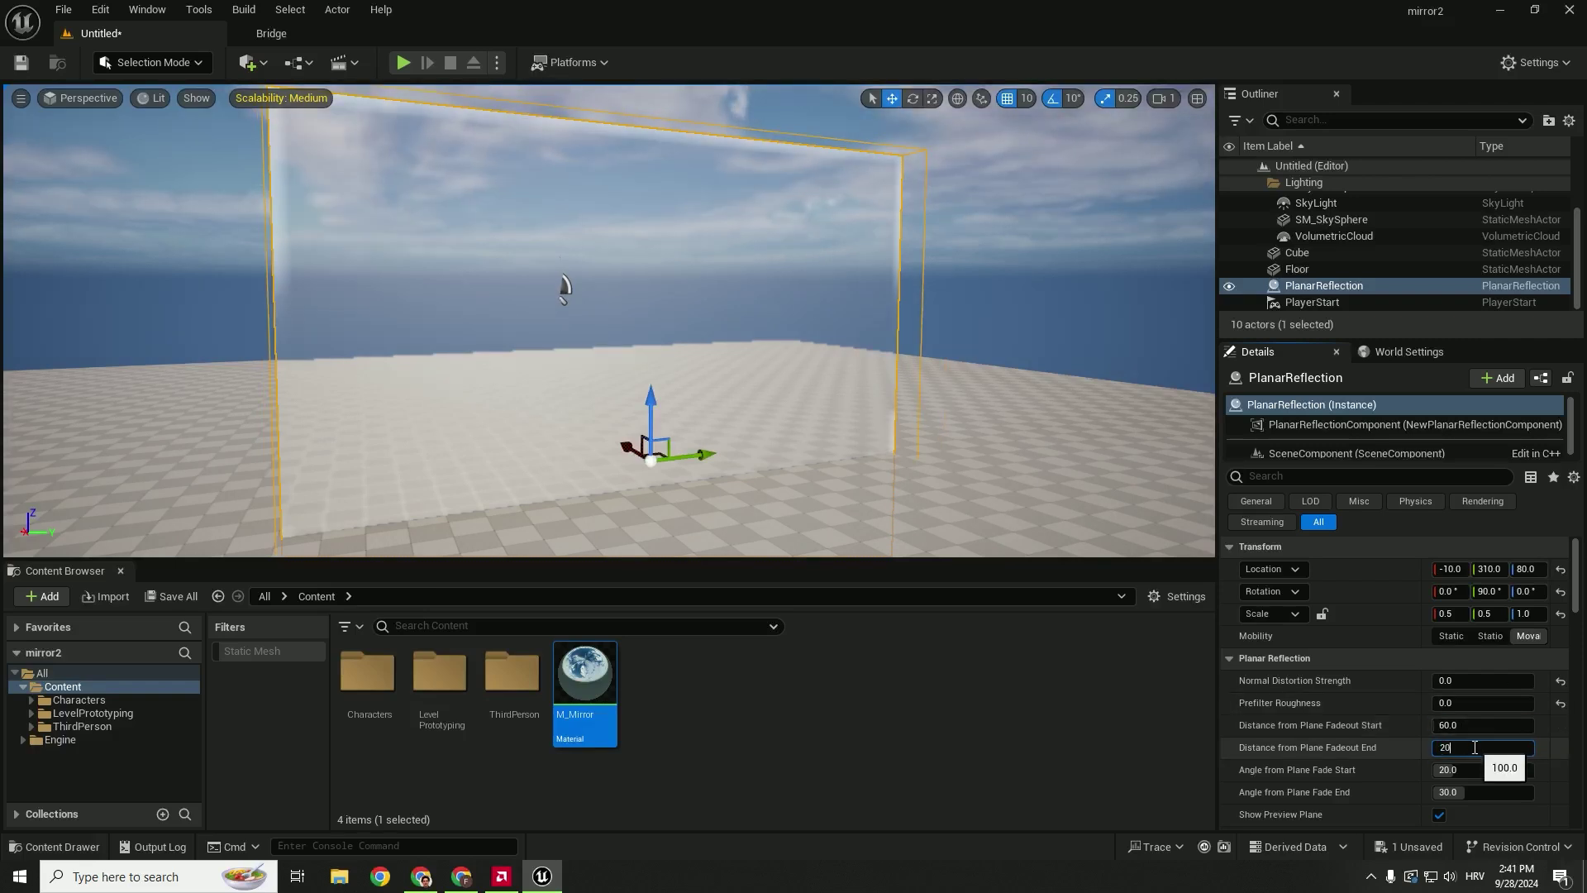
{"action": "key", "text": "Return"}
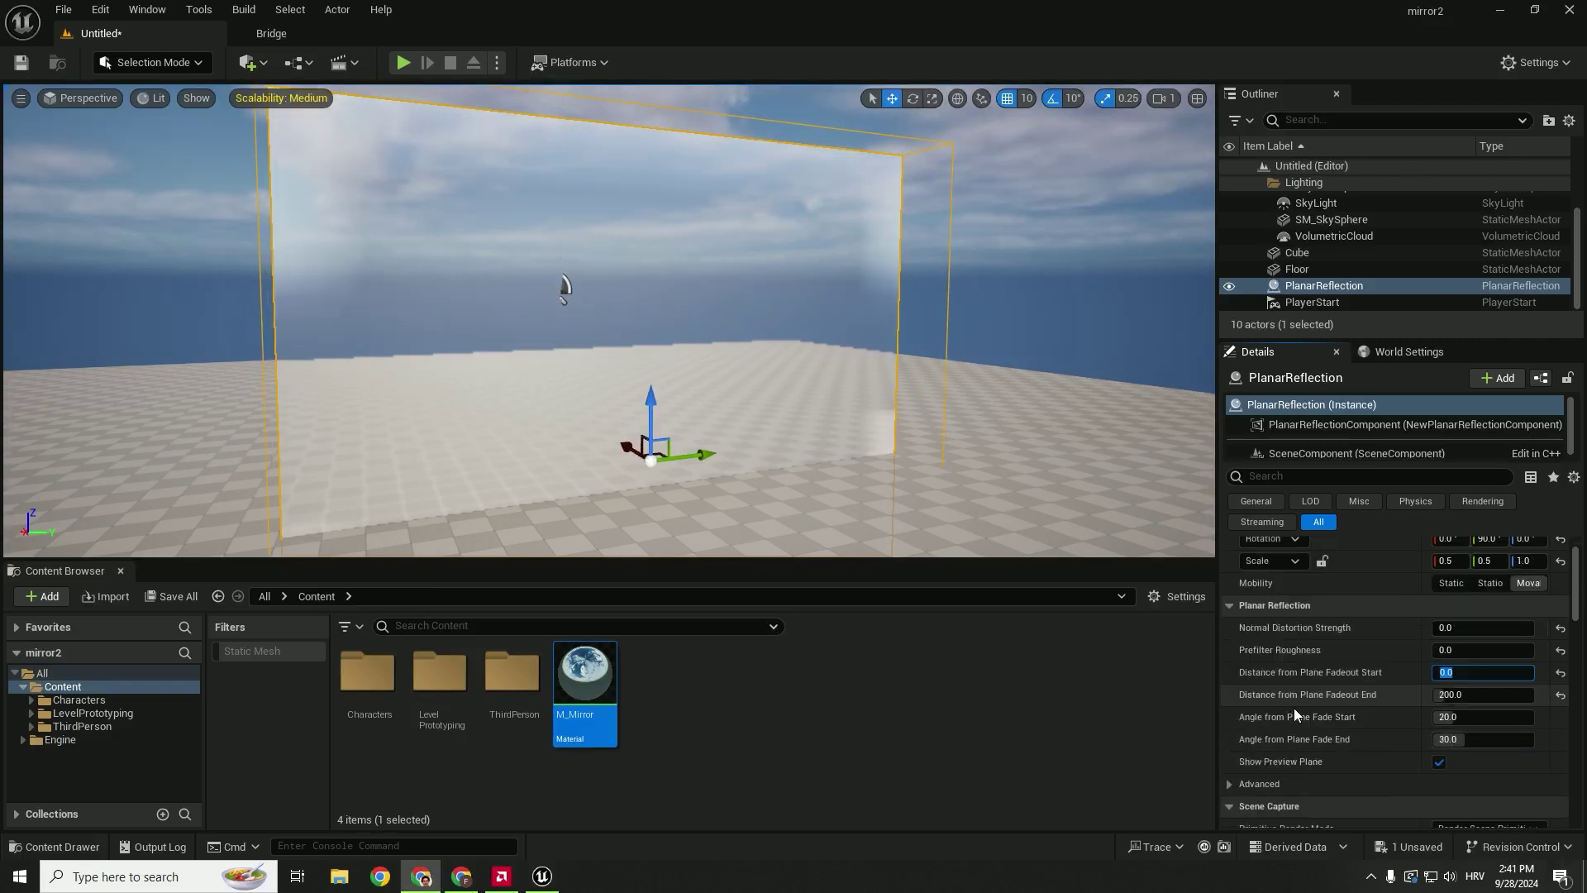
Open the planar reflection's advanced Screen Percentage value for editing
{"action": "scroll", "coordinate": [1293, 708], "scroll_direction": "down", "scroll_amount": 1}
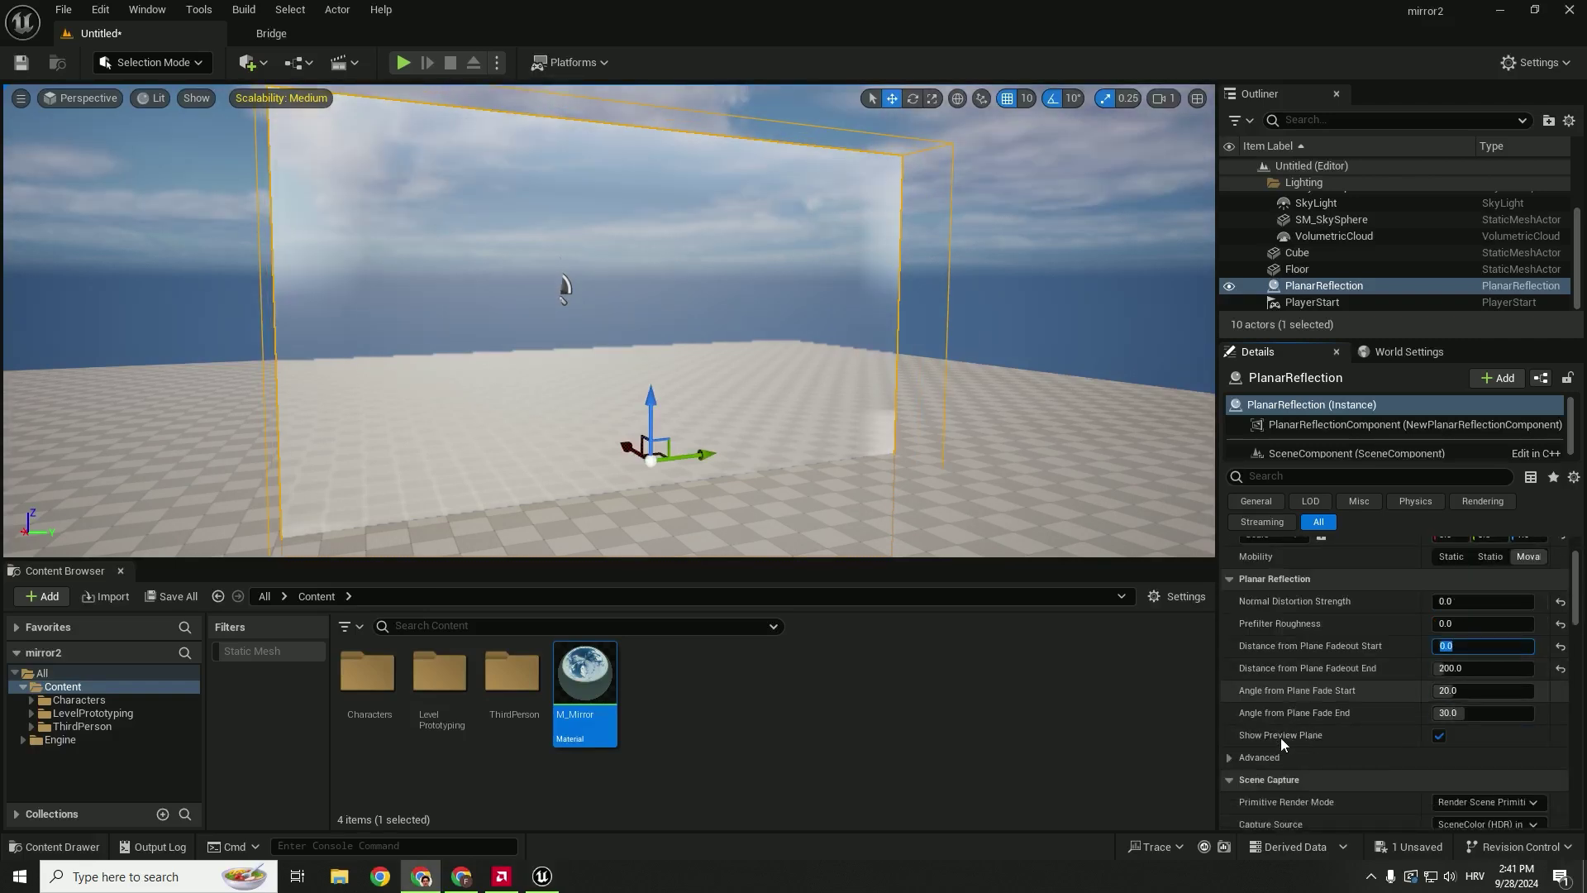
{"action": "left_click", "coordinate": [1228, 755]}
{"action": "scroll", "coordinate": [1306, 711], "scroll_direction": "down", "scroll_amount": 2}
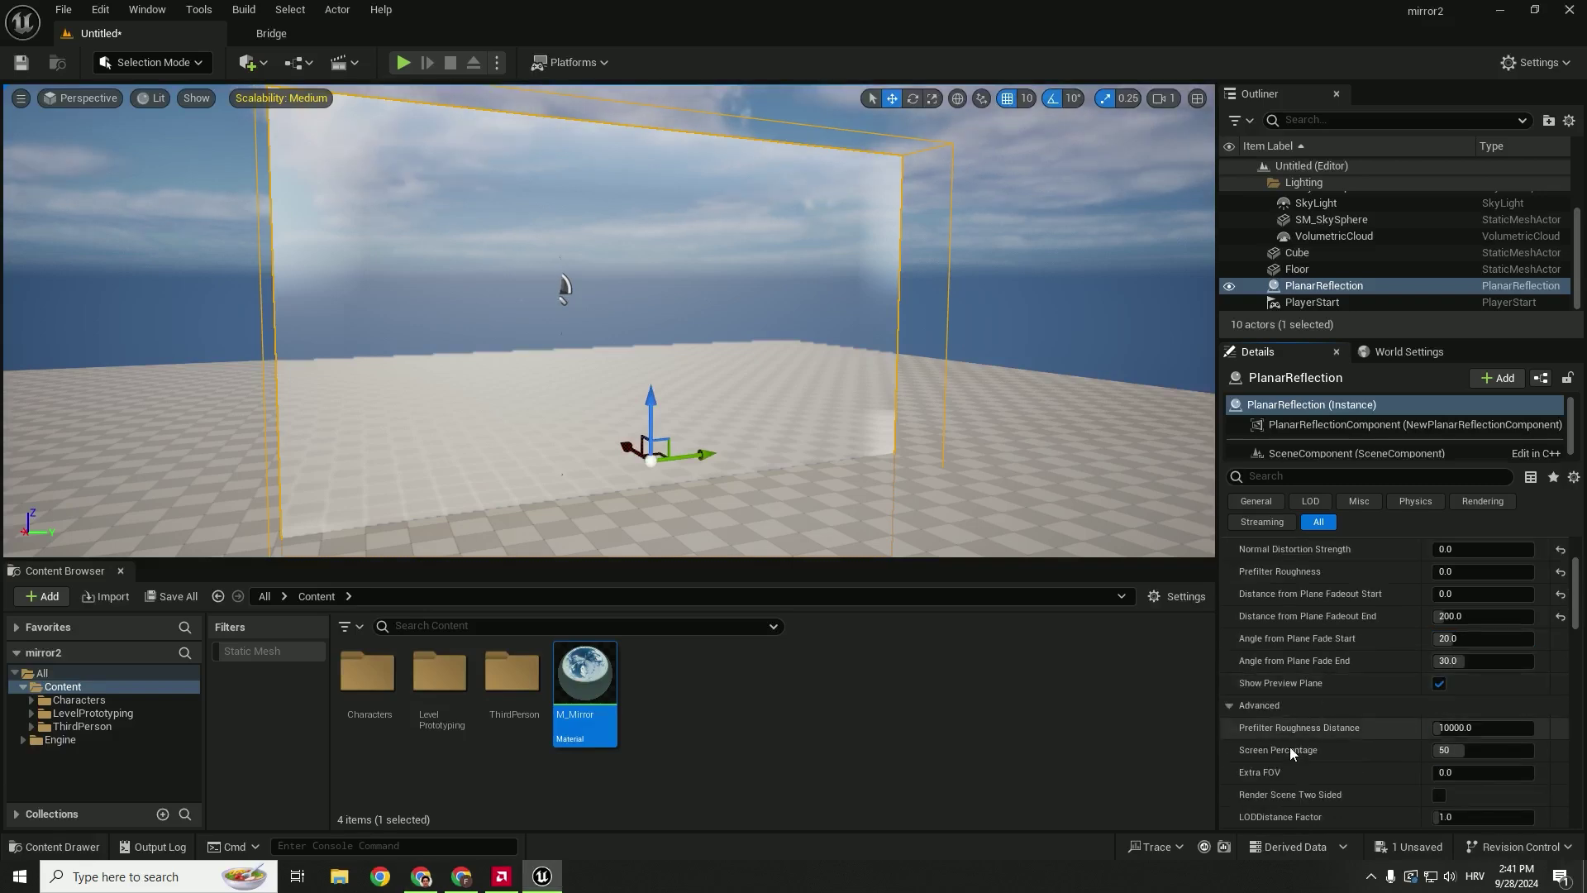
{"action": "left_click", "coordinate": [1467, 747]}
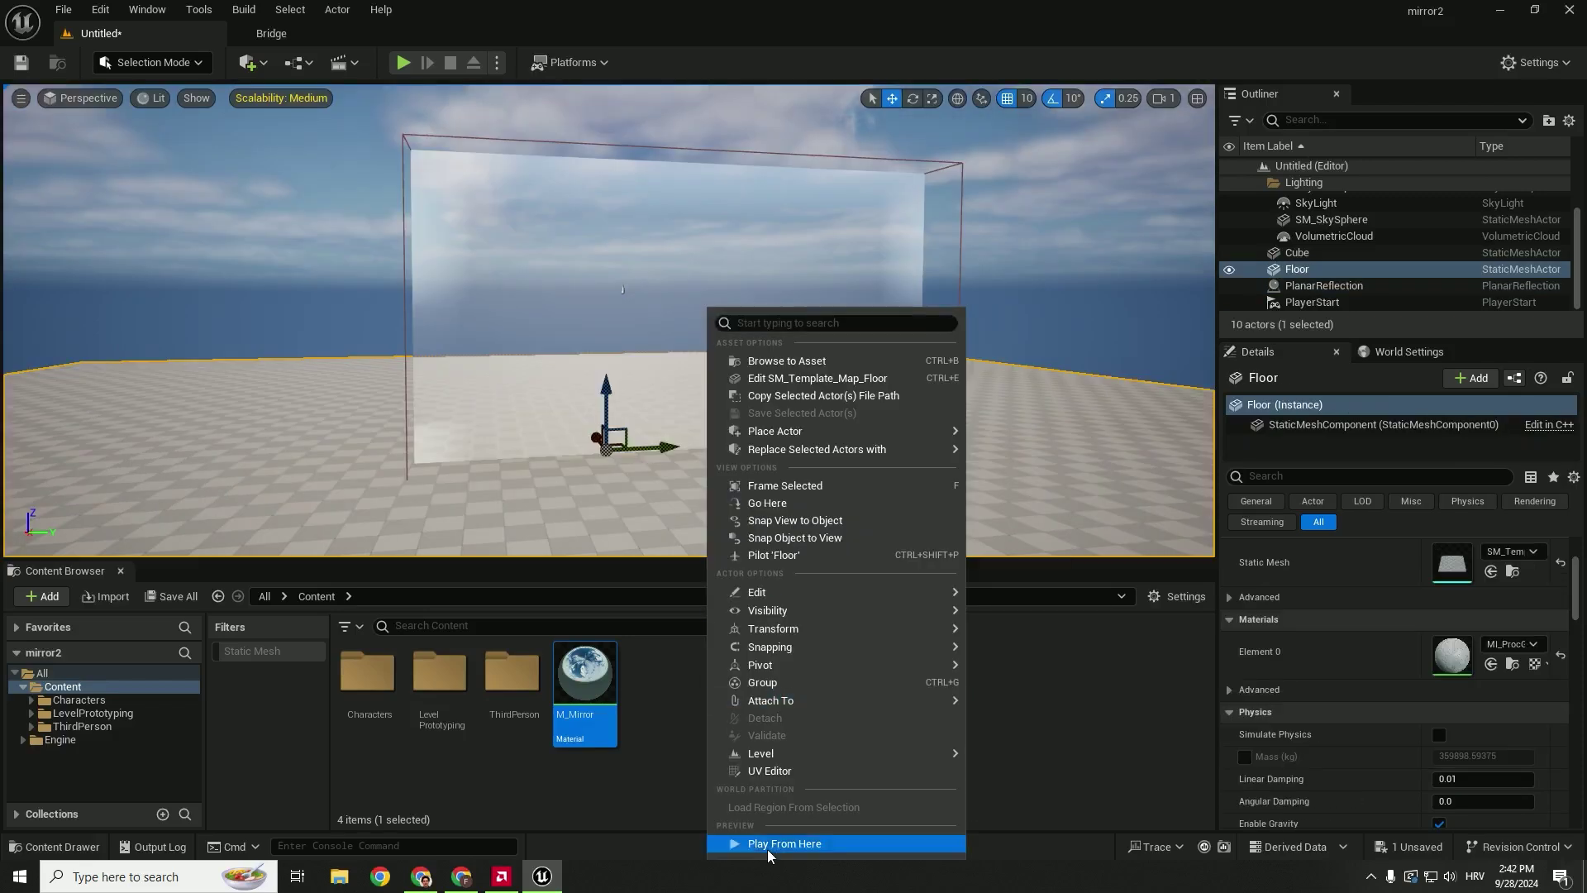
Play the level from the floor in front of the mirror in full screen and walk the character around to examine the reflection
{"action": "left_click", "coordinate": [770, 843]}
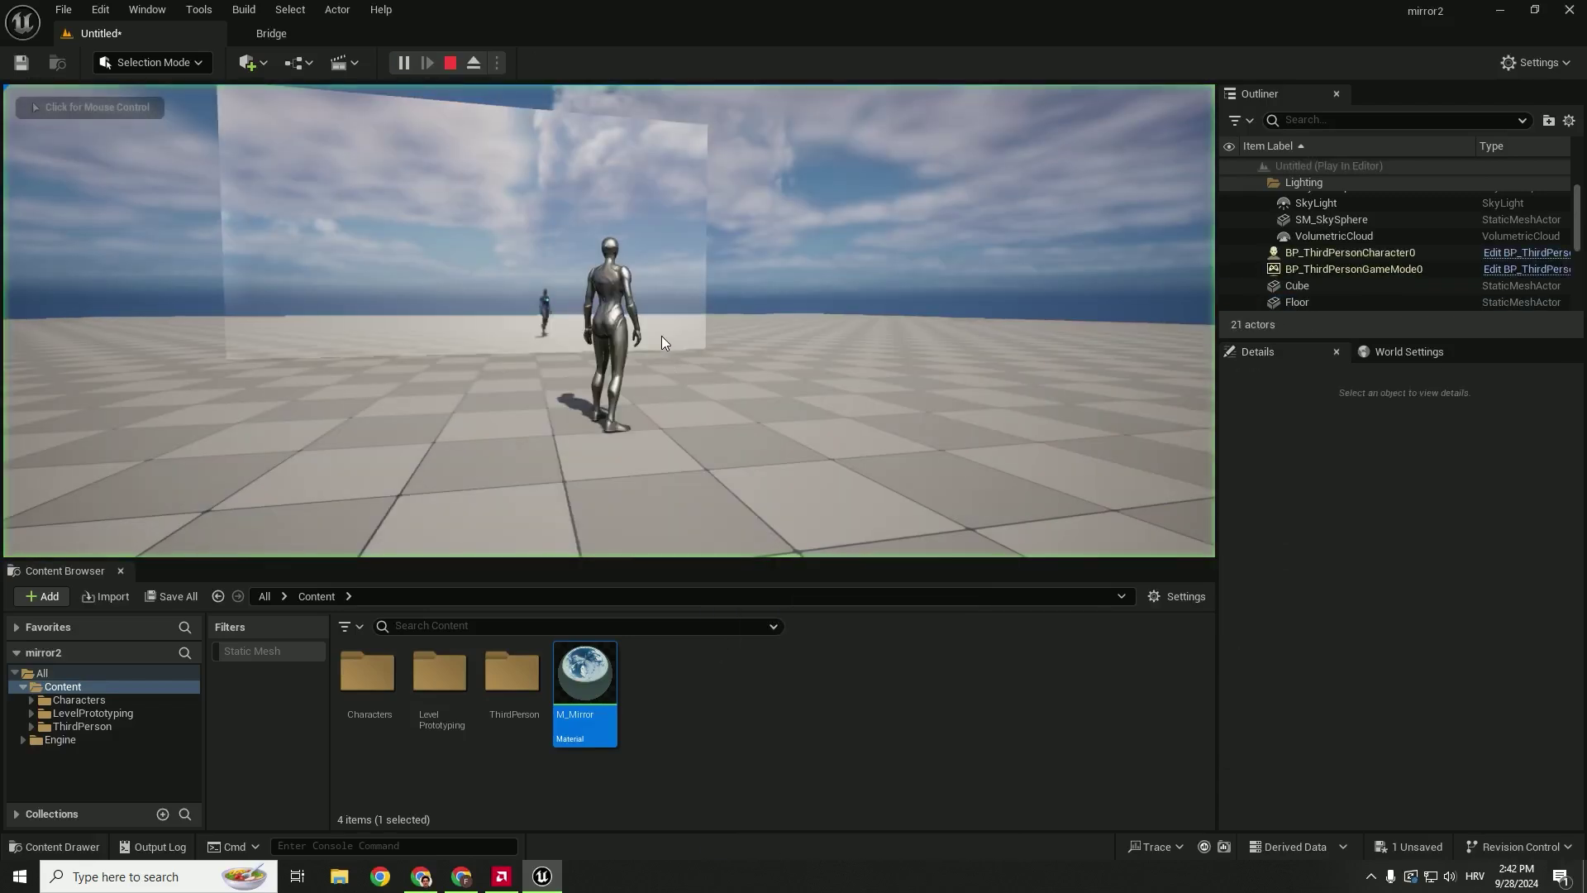
{"action": "left_click", "coordinate": [736, 286]}
{"action": "key", "text": "F11"}
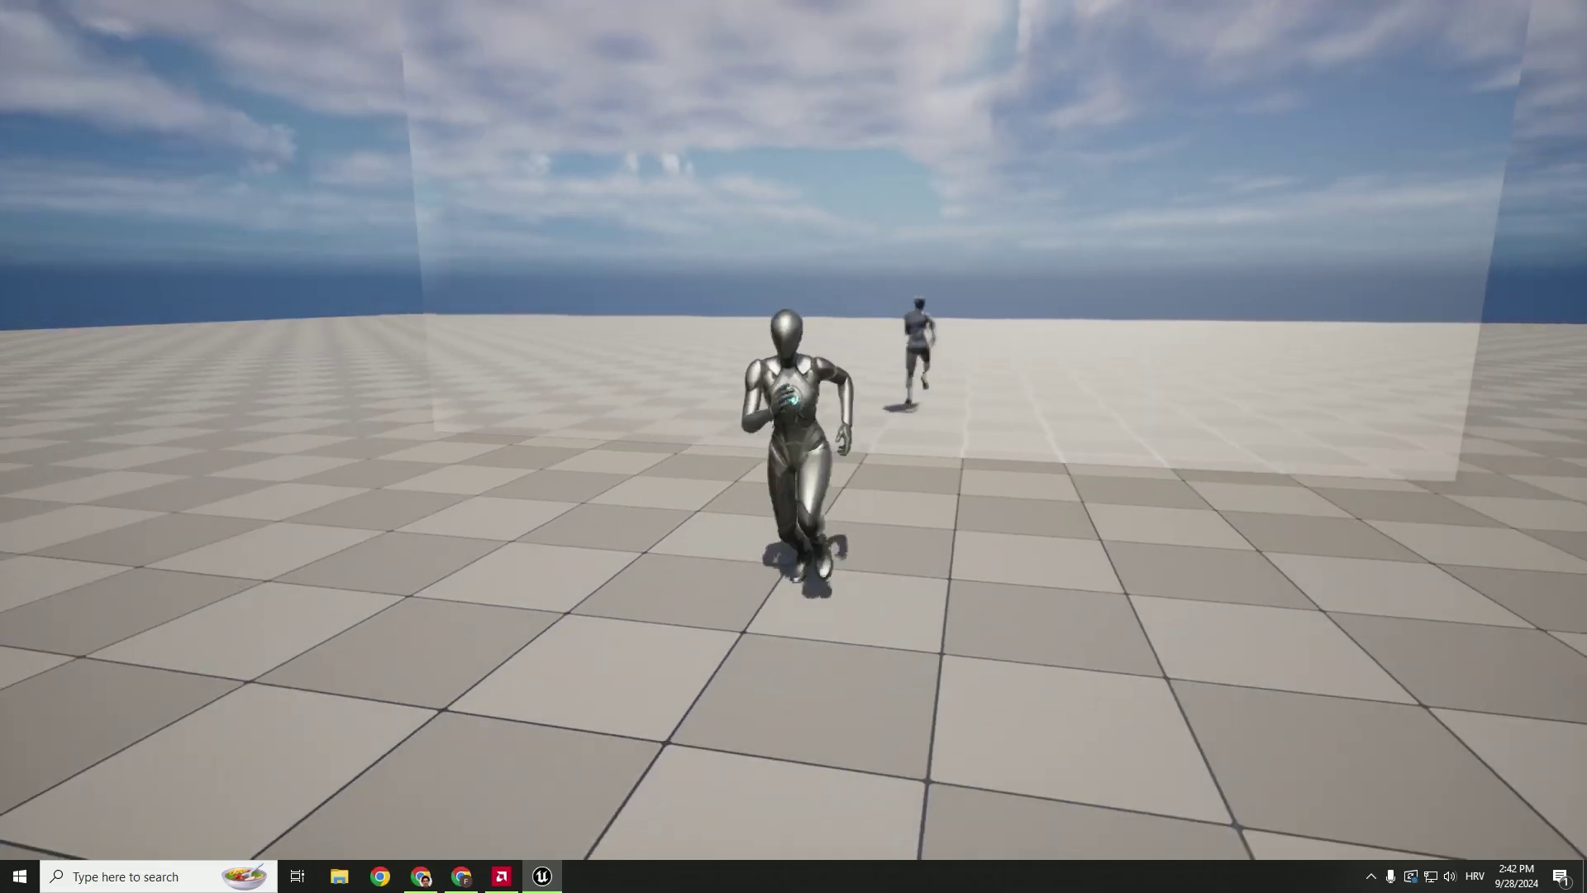
{"action": "key", "text": "w"}
{"action": "key", "text": "w"}
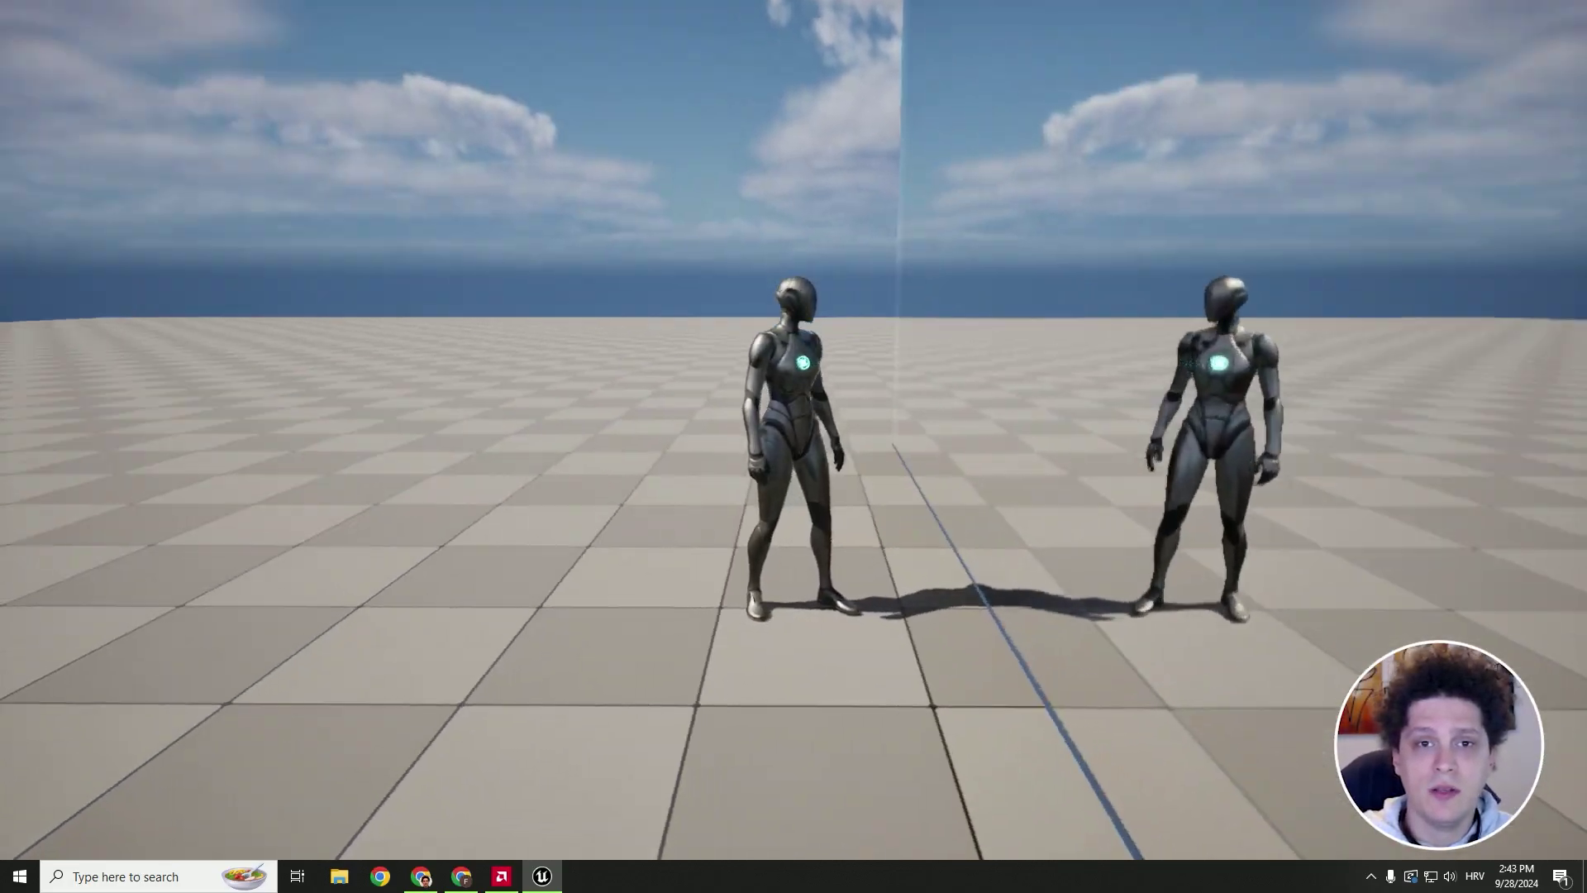
{"action": "key", "text": "w"}
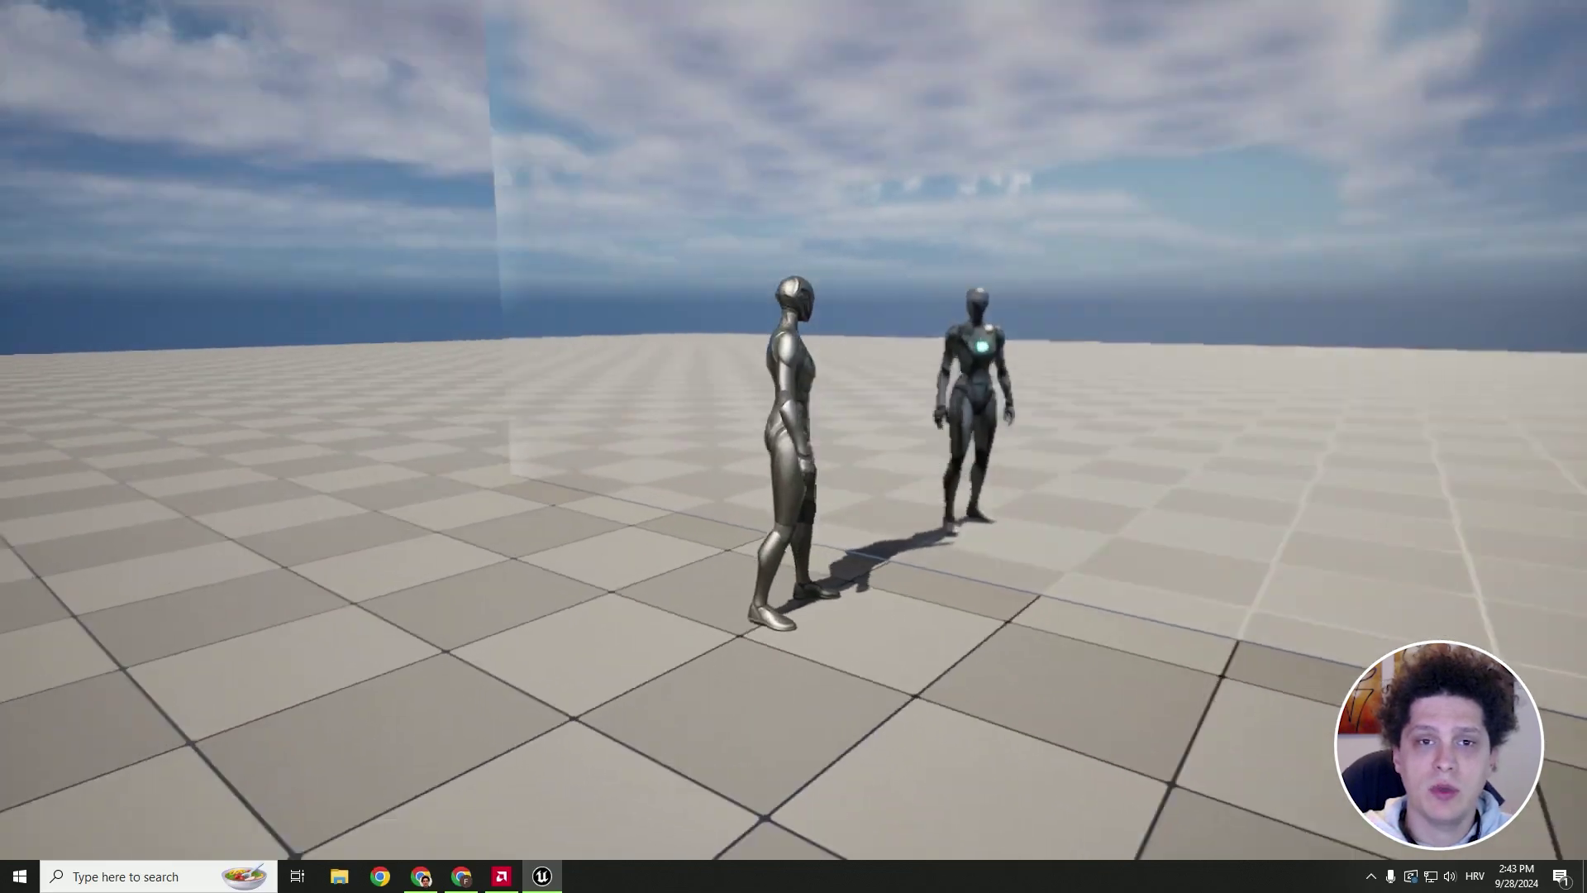